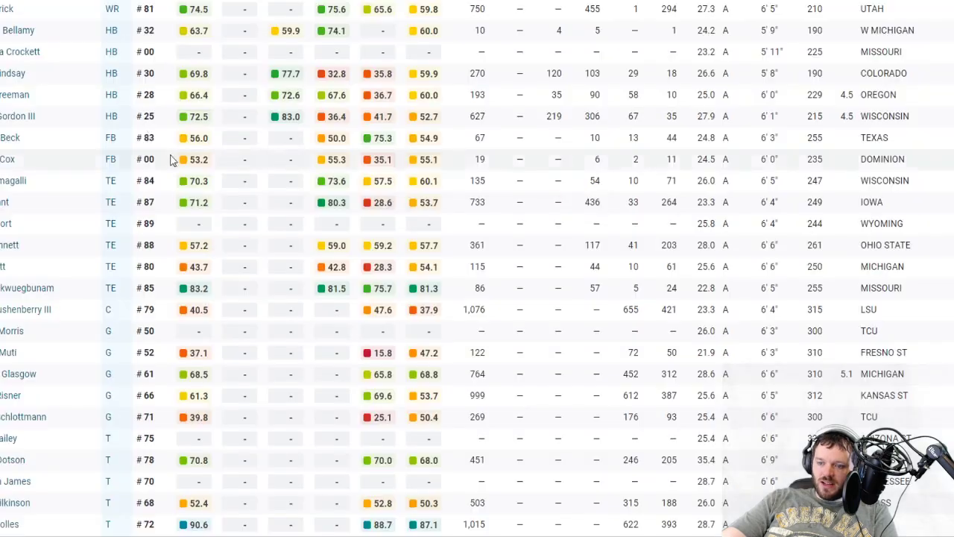
- Examine the Denver Broncos roster's offensive and defensive PFF grades, focusing on the cornerbacks, to identify needs for pick 9
scroll(171, 158, "down", 5)
scroll(175, 162, "up", 4)
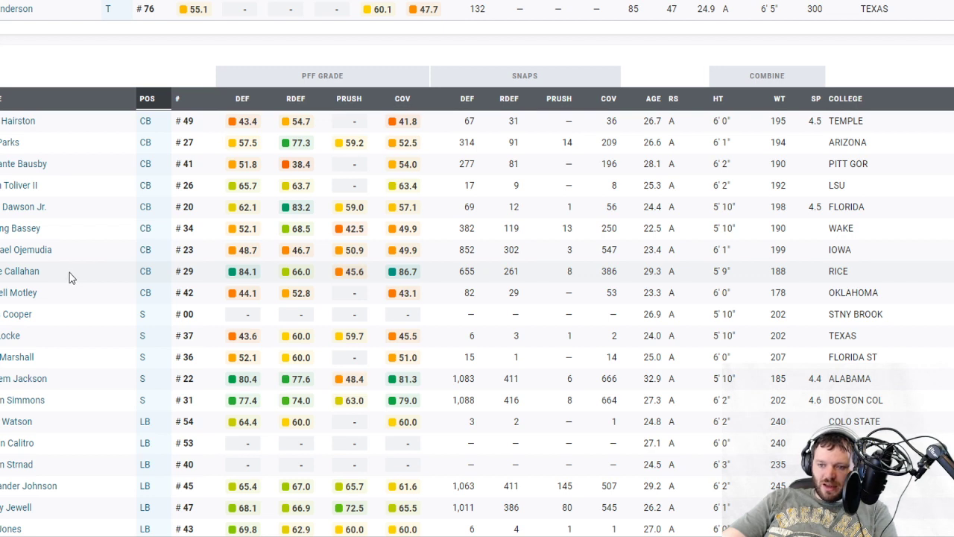
left_click_drag(66, 272, 6, 274)
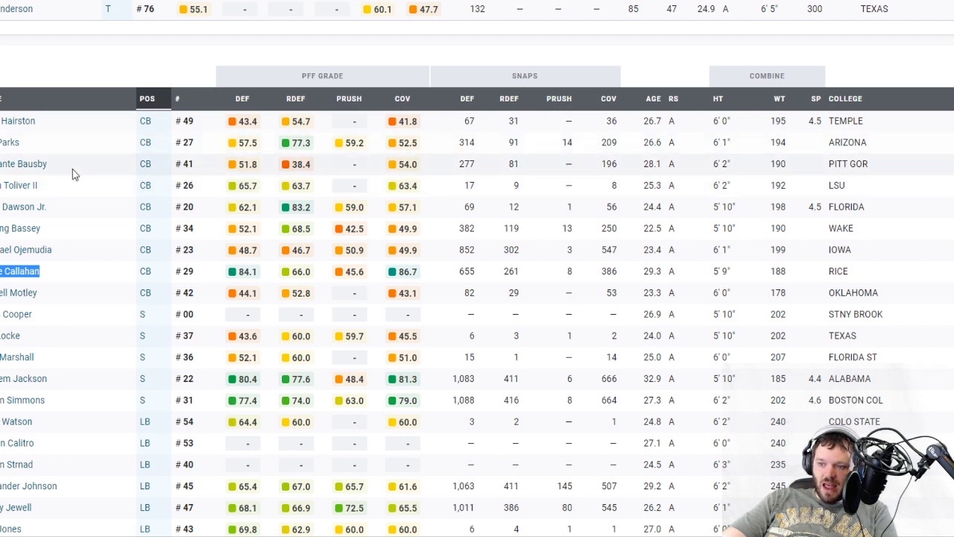
key("ctrl+Tab")
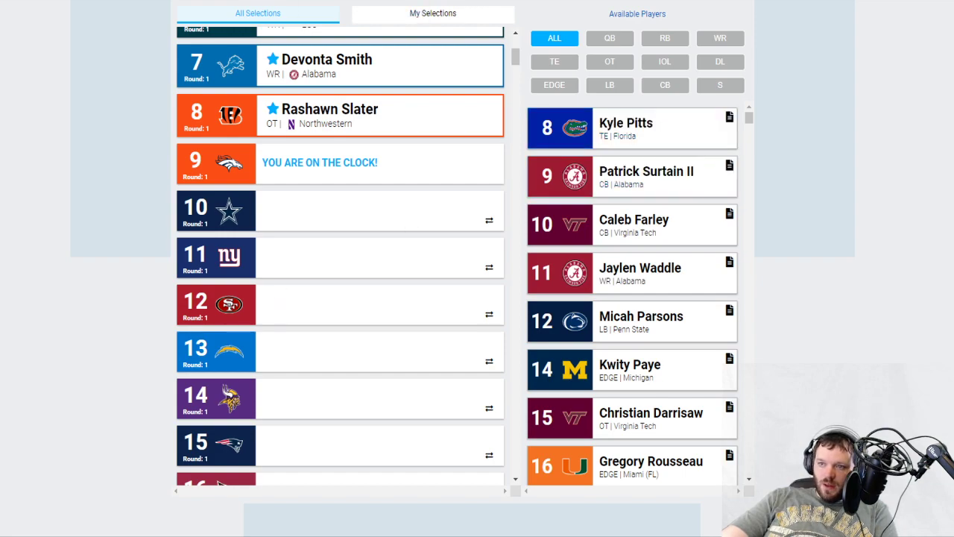
key("ctrl+Tab")
scroll(138, 97, "up", 5)
scroll(139, 97, "up", 8)
scroll(136, 97, "down", 2)
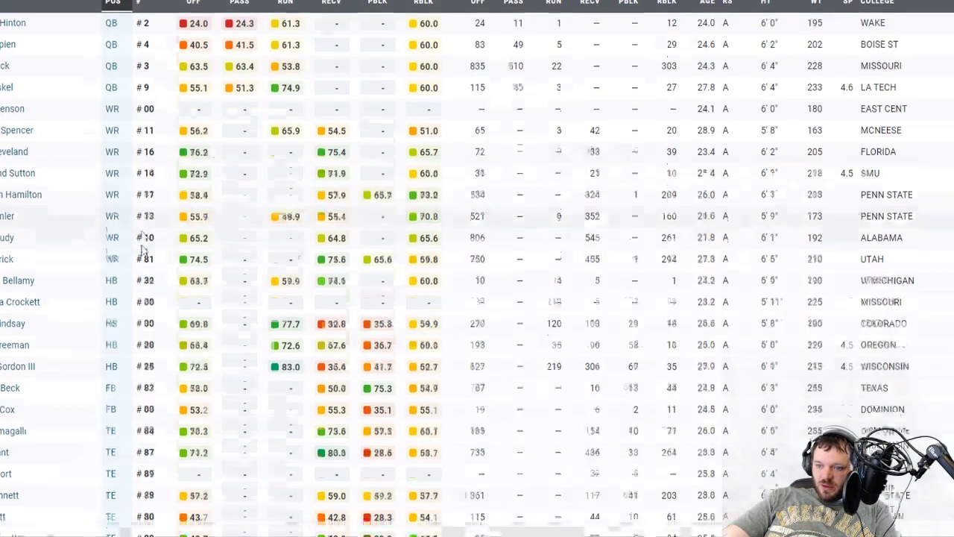
scroll(141, 250, "down", 10)
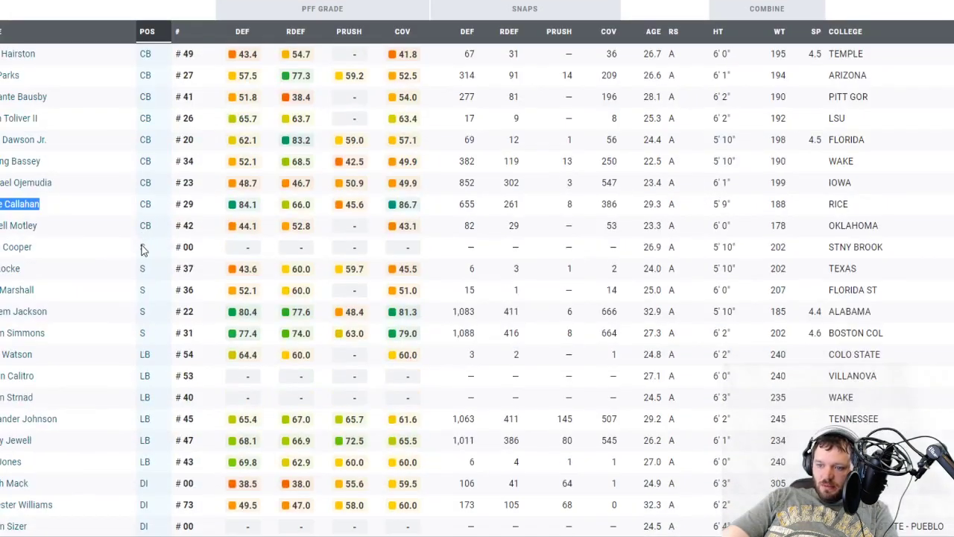
scroll(141, 250, "down", 5)
scroll(142, 249, "up", 3)
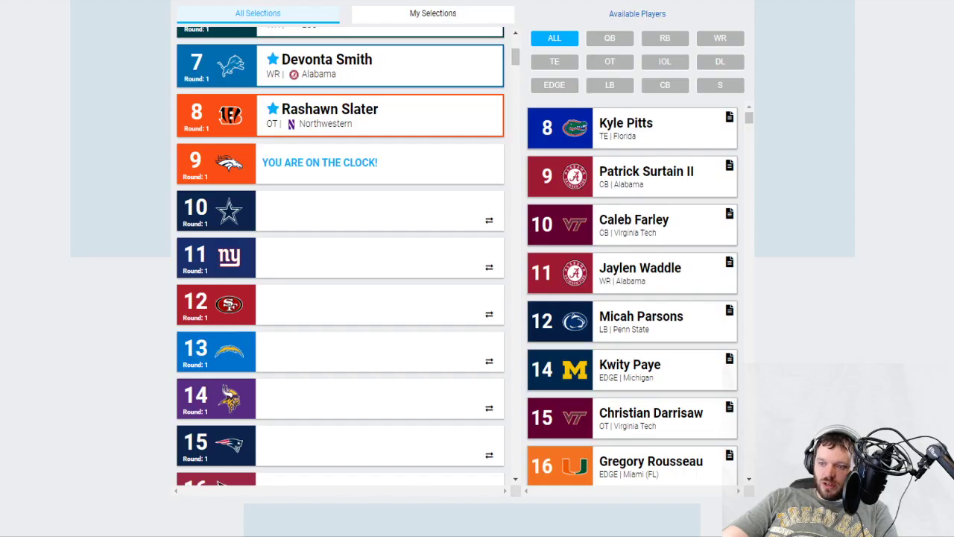
- Draft Patrick Surtain II, the Alabama cornerback, for the Broncos at pick 9
left_click(649, 200)
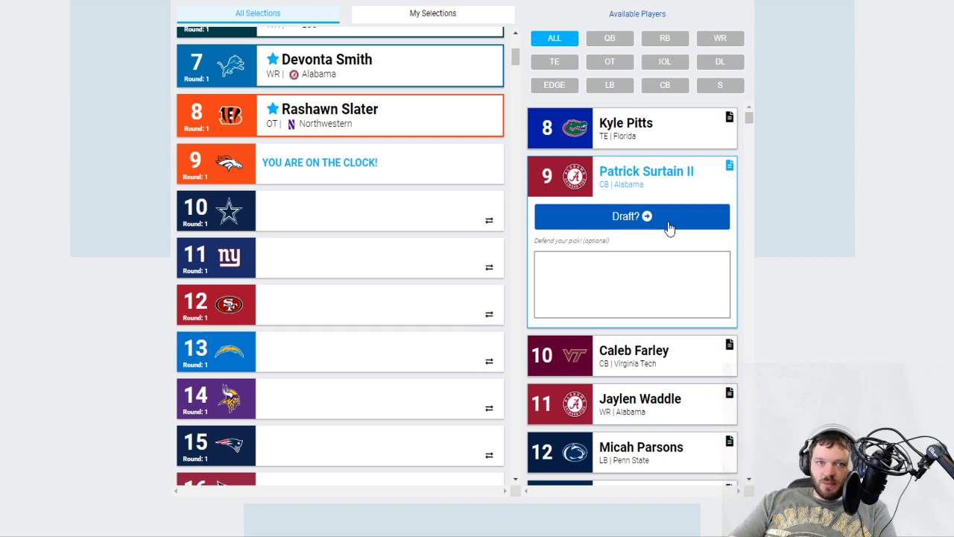
left_click(669, 226)
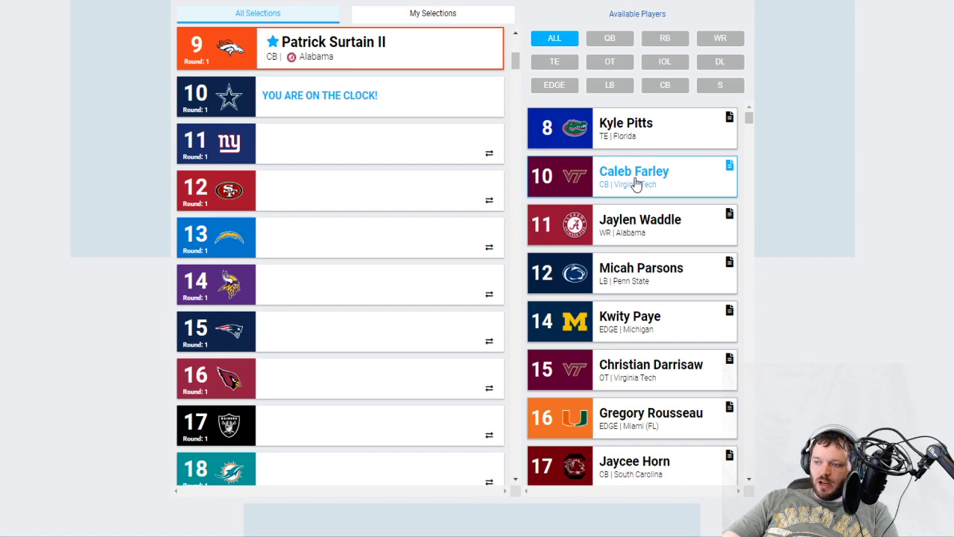
- Switch to the PFF roster pages and examine the Dallas Cowboys' offensive and defensive player grades to identify needs for pick 10
key("alt+Tab")
scroll(179, 83, "down", 5)
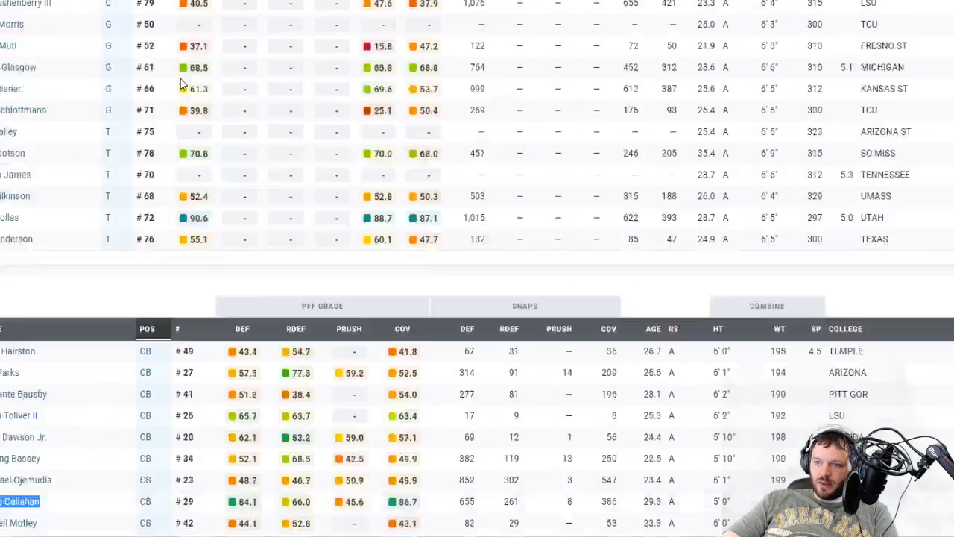
scroll(180, 83, "up", 10)
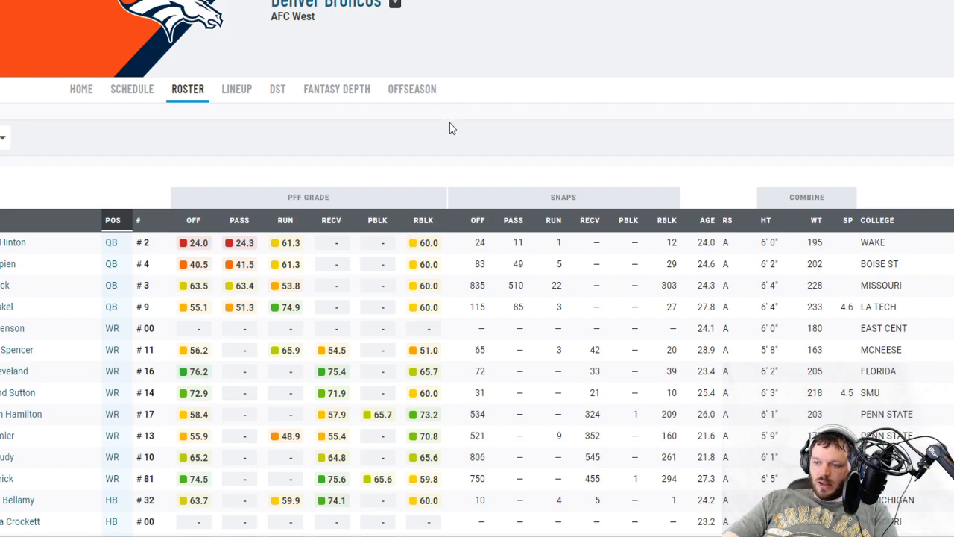
key("alt+Left")
scroll(425, 124, "down", 10)
scroll(425, 125, "down", 7)
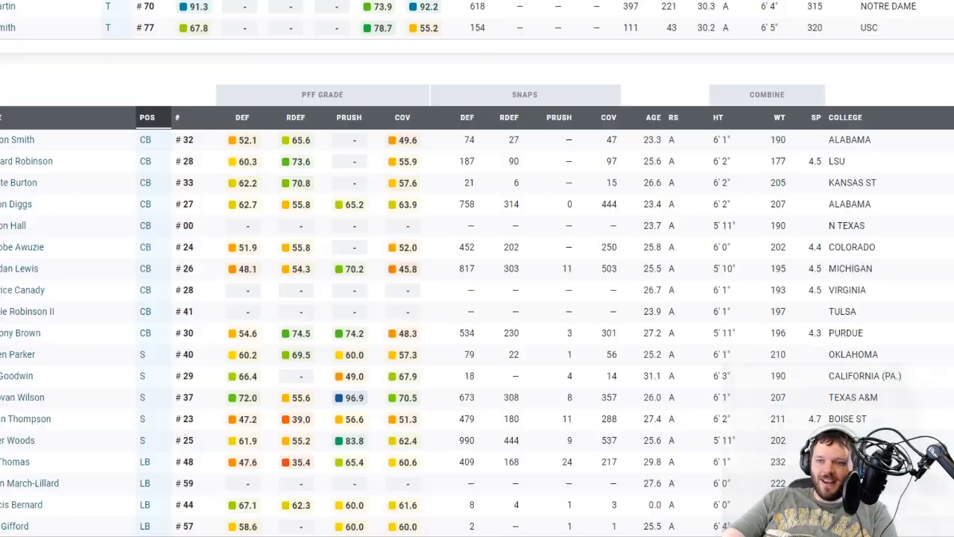
scroll(124, 218, "up", 10)
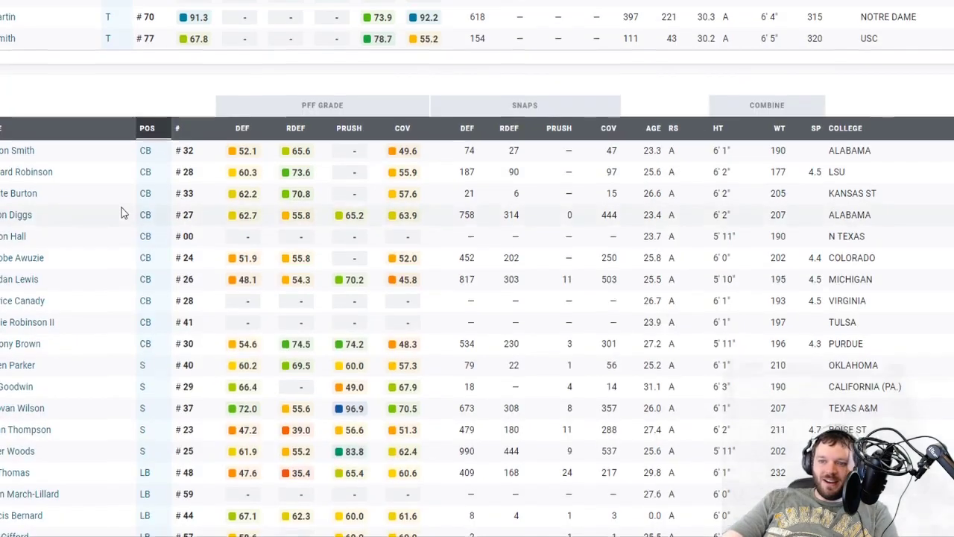
scroll(124, 218, "down", 5)
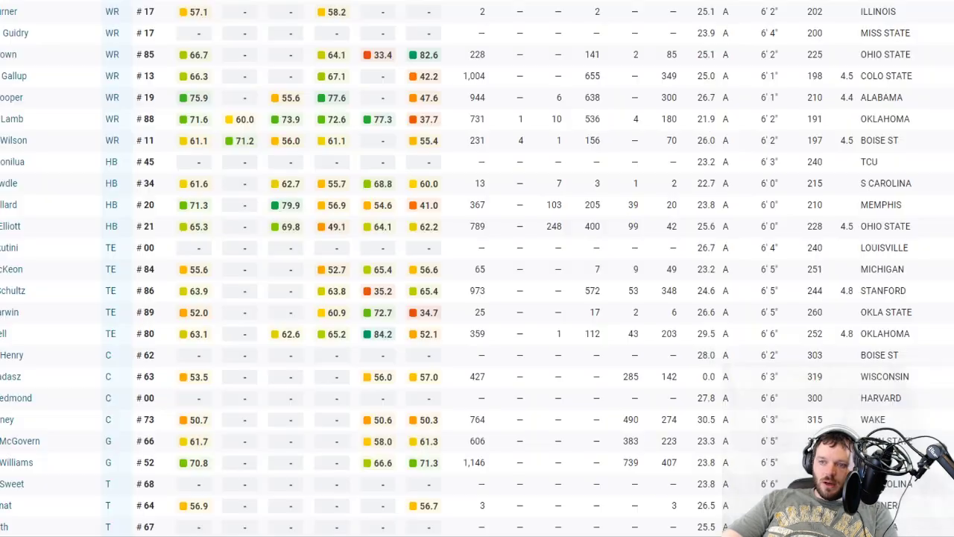
scroll(74, 251, "down", 9)
scroll(75, 251, "down", 1)
scroll(67, 231, "up", 1)
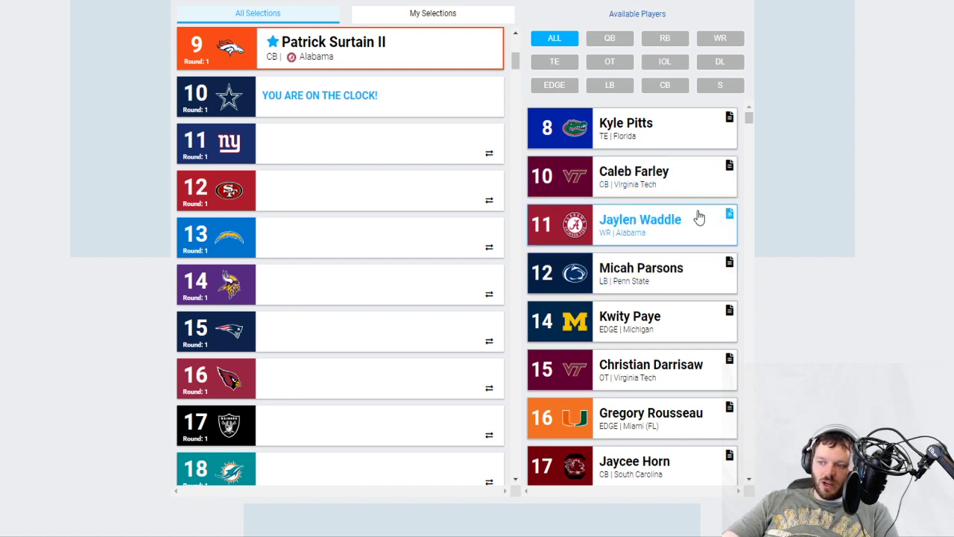
- Draft Caleb Farley, the Virginia Tech cornerback, for the Cowboys at pick 10
left_click(681, 187)
left_click(663, 215)
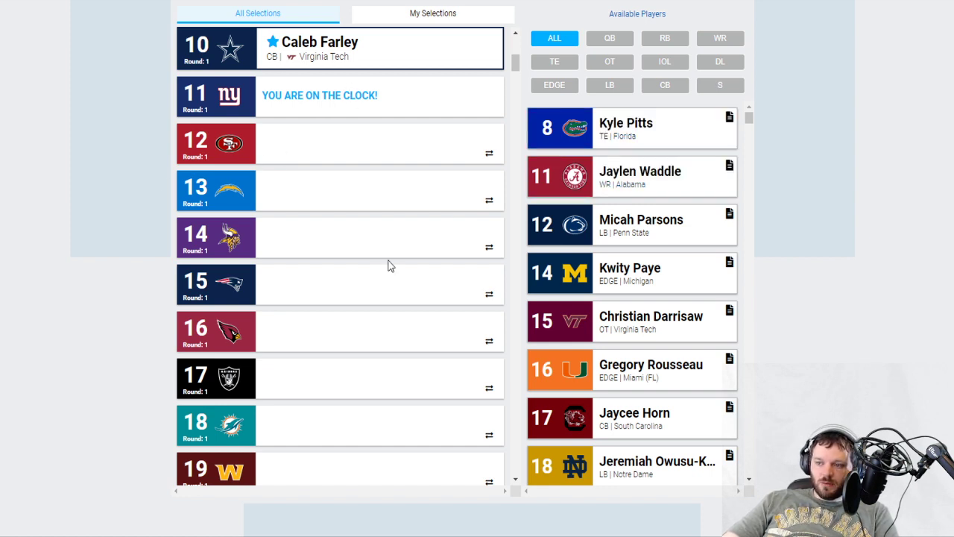
- Review the selections made so far and draft Kyle Pitts, the Florida tight end, for the Giants at pick 11
scroll(378, 276, "up", 3)
scroll(379, 276, "up", 5)
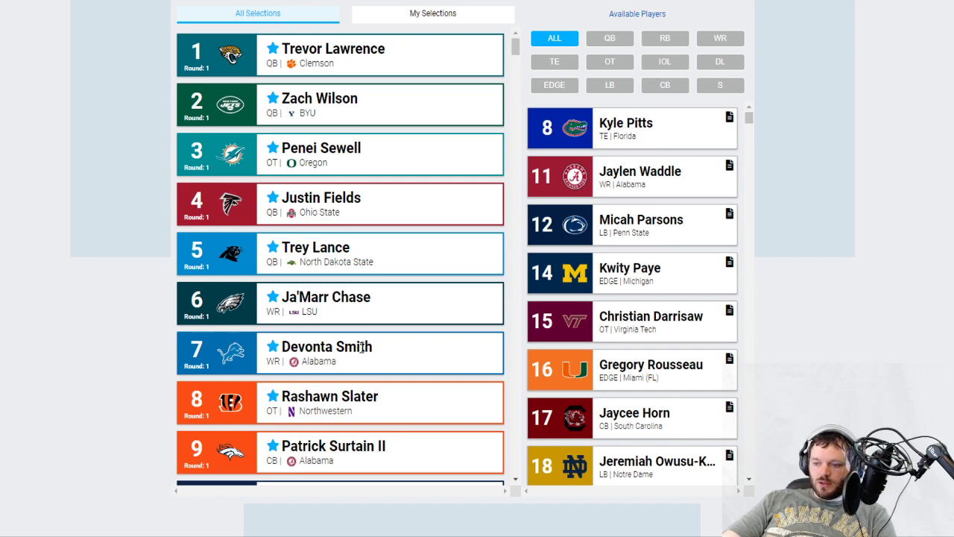
scroll(361, 348, "down", 1)
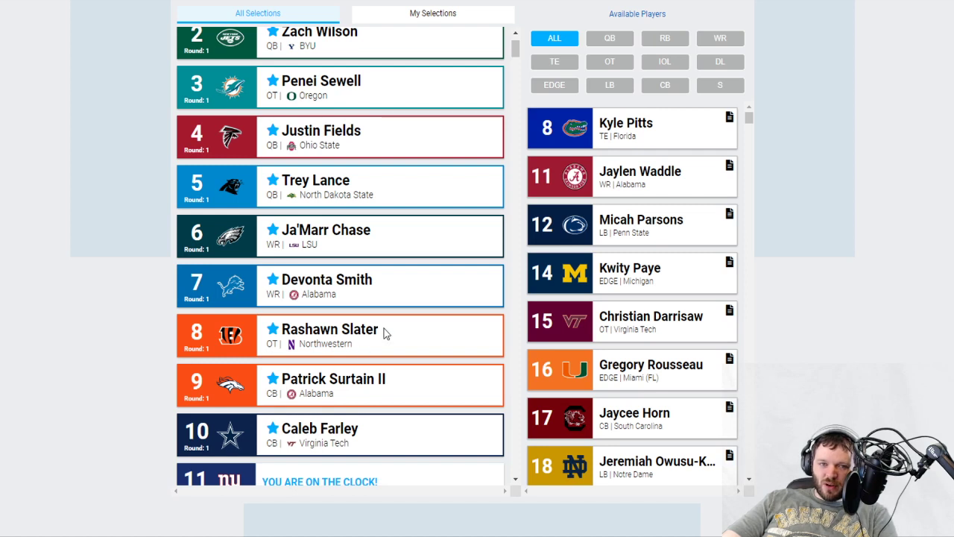
scroll(384, 335, "down", 2)
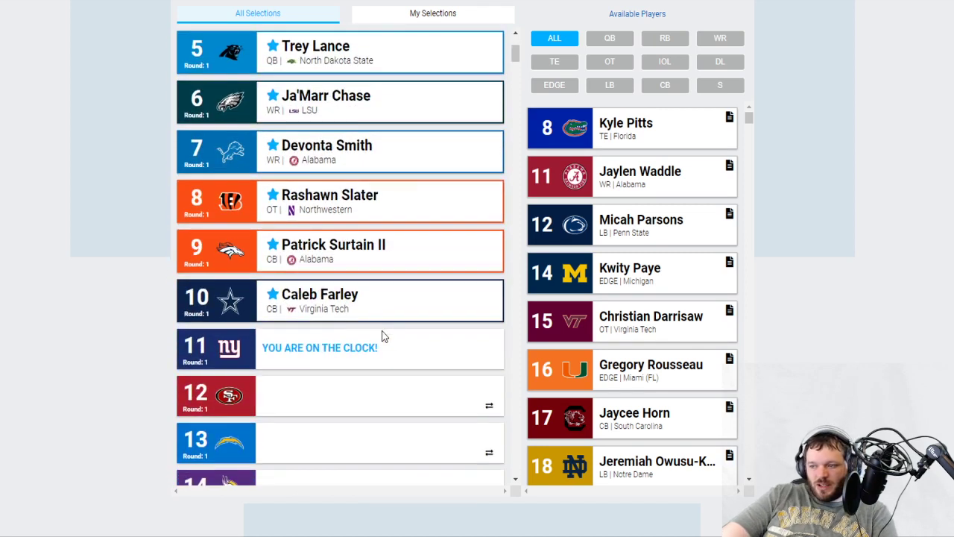
left_click(673, 135)
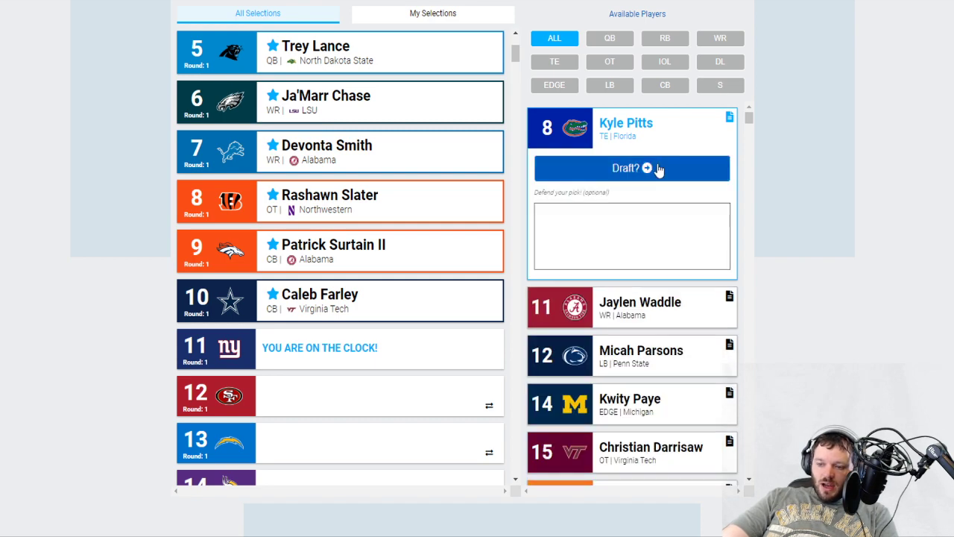
left_click(659, 168)
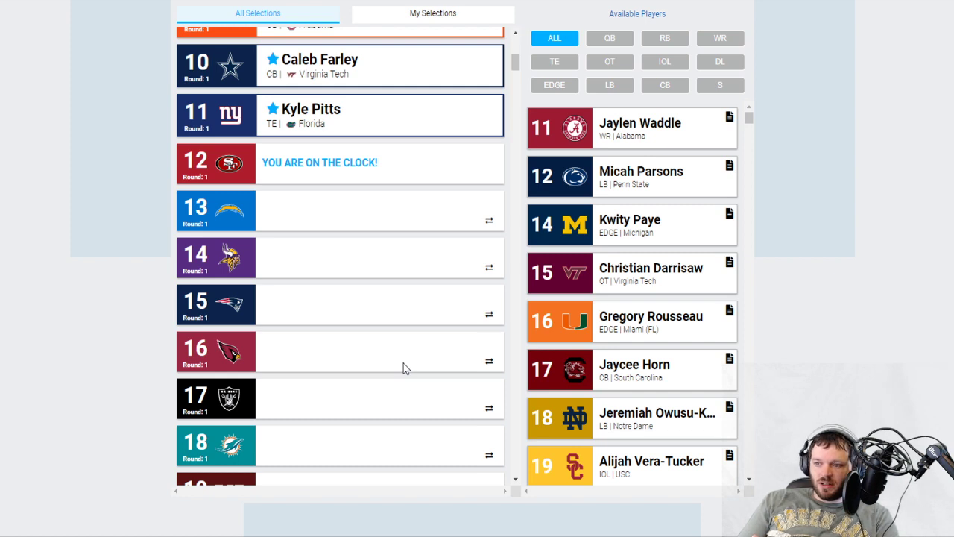
- Switch to Over The Cap and examine the 49ers' depth chart, checking contract details for Richard Sherman, Dontae Johnson, Jason Verrett and Trent Williams
scroll(403, 365, "up", 3)
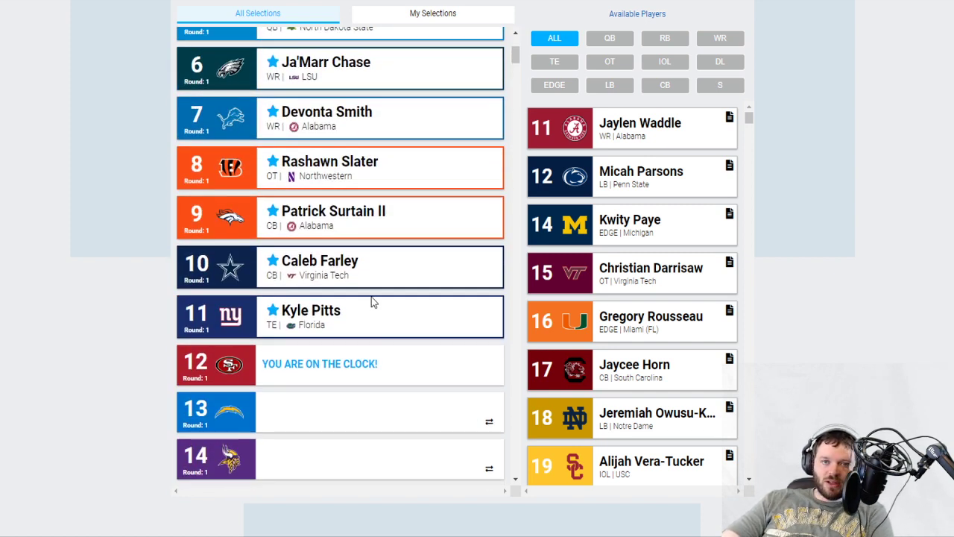
scroll(373, 302, "down", 3)
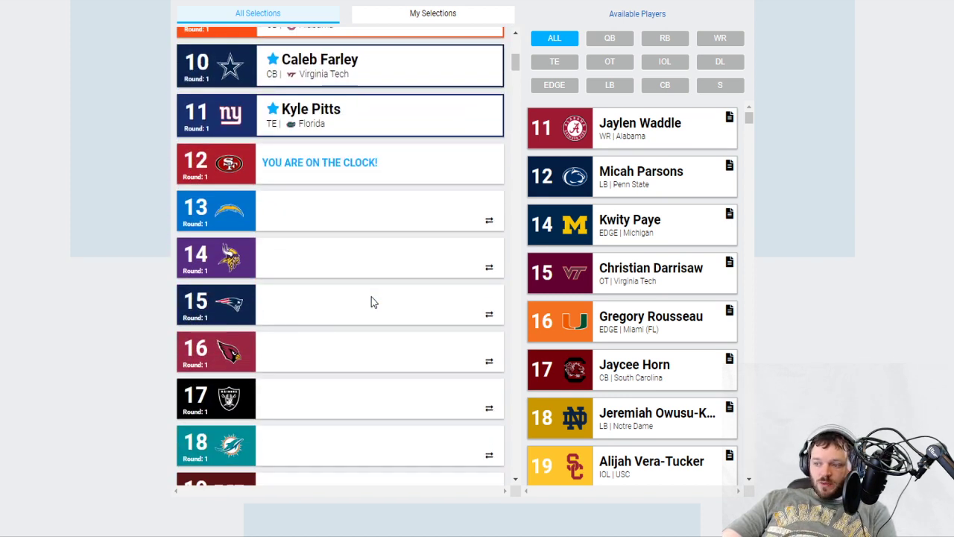
scroll(372, 297, "up", 2)
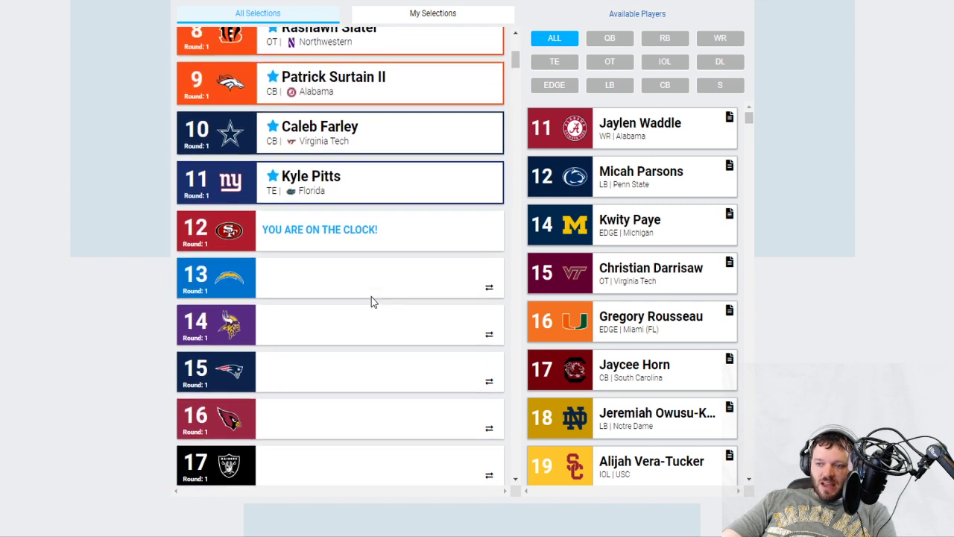
scroll(371, 296, "down", 1)
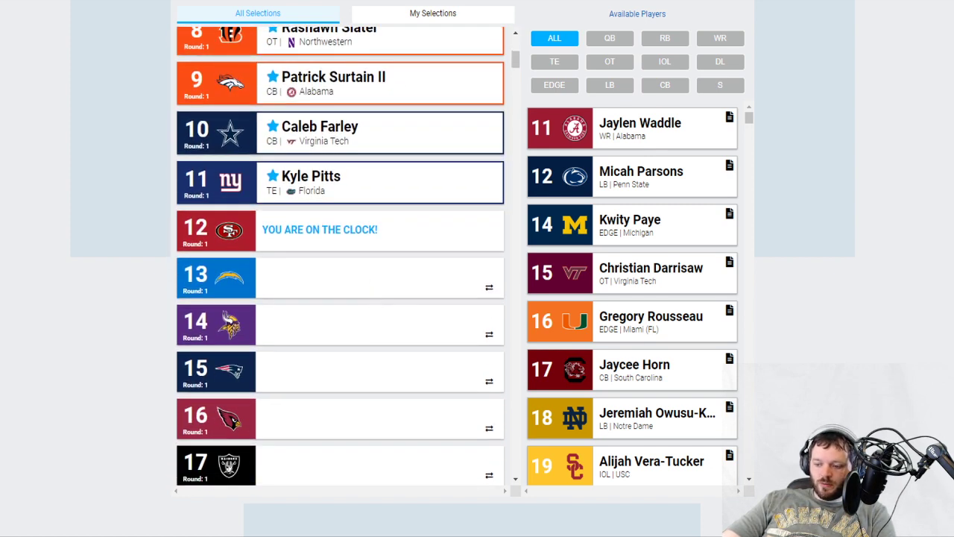
key("ctrl+Tab")
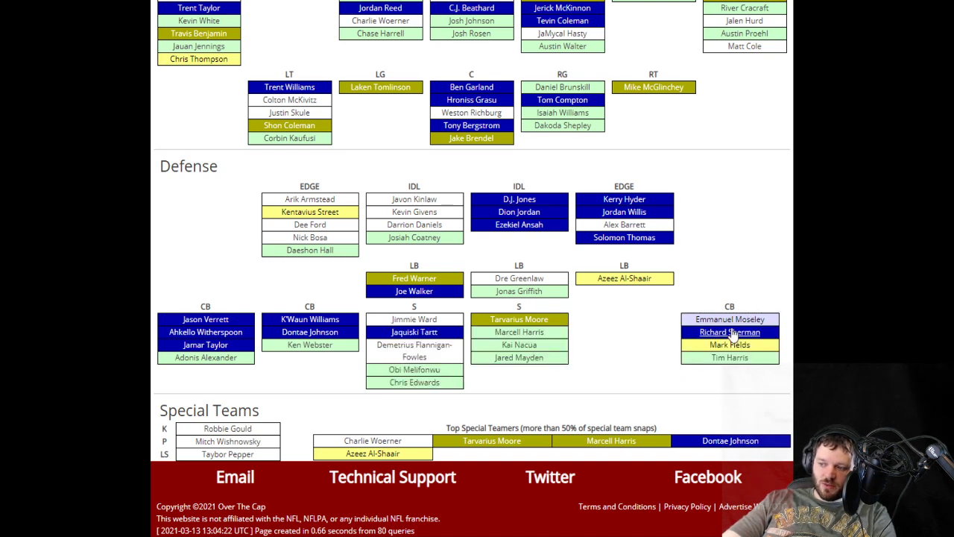
mouse_move(730, 333)
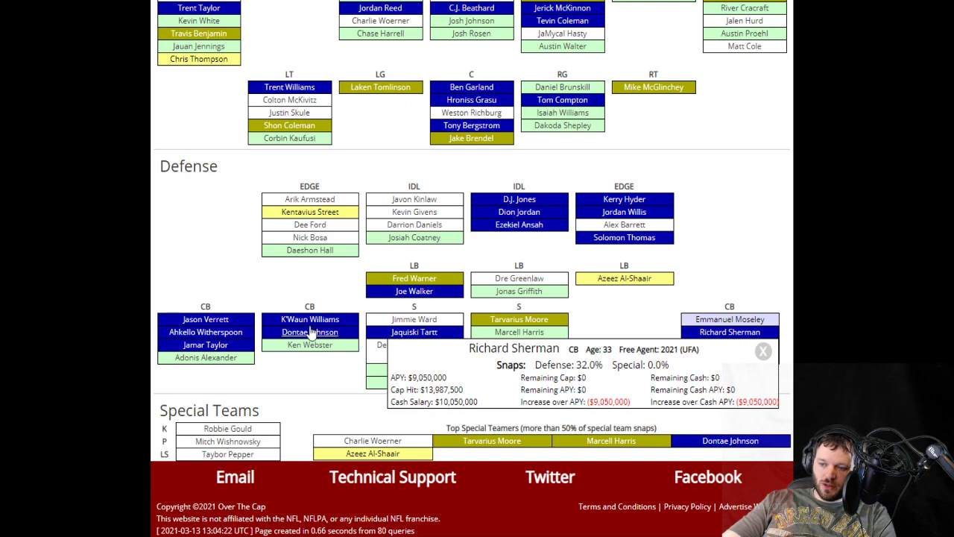
mouse_move(311, 332)
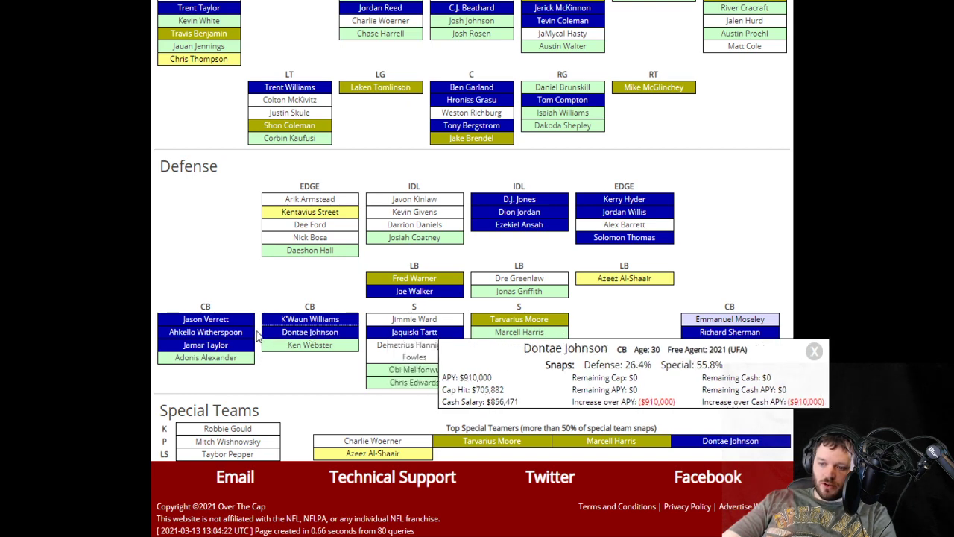
mouse_move(234, 322)
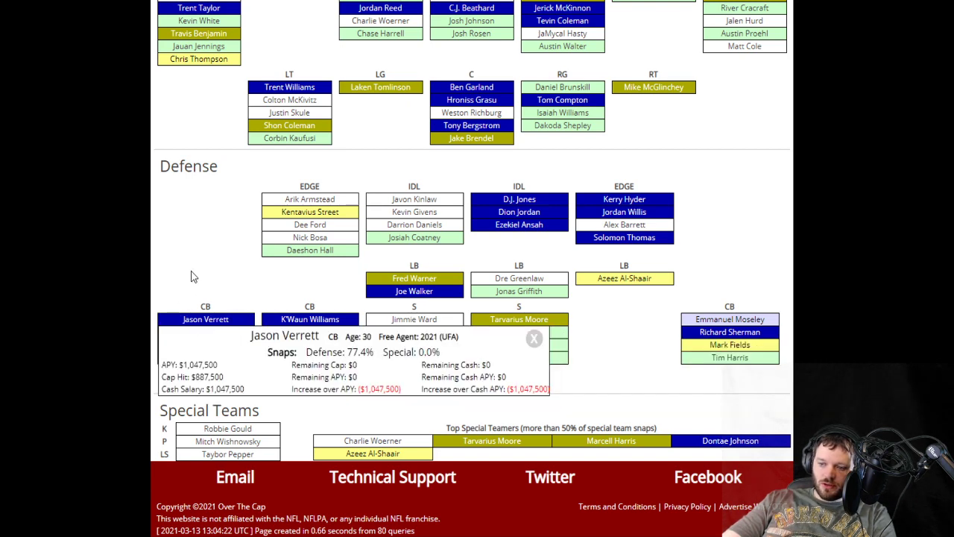
mouse_move(187, 346)
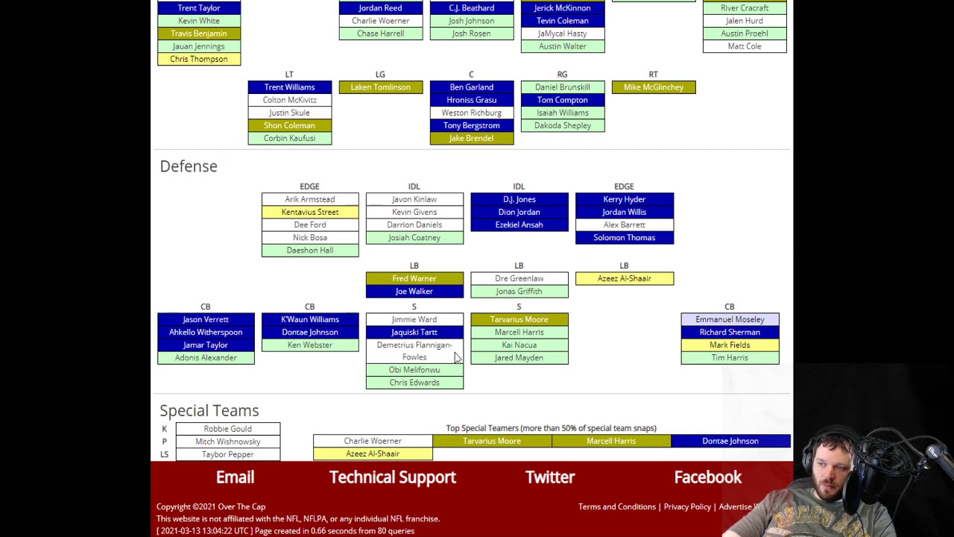
scroll(520, 284, "up", 2)
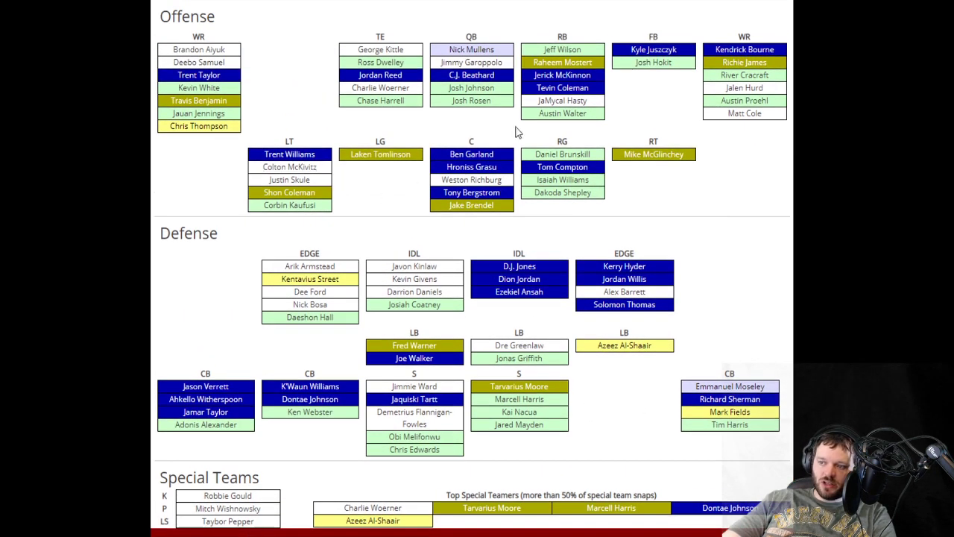
left_click(304, 160)
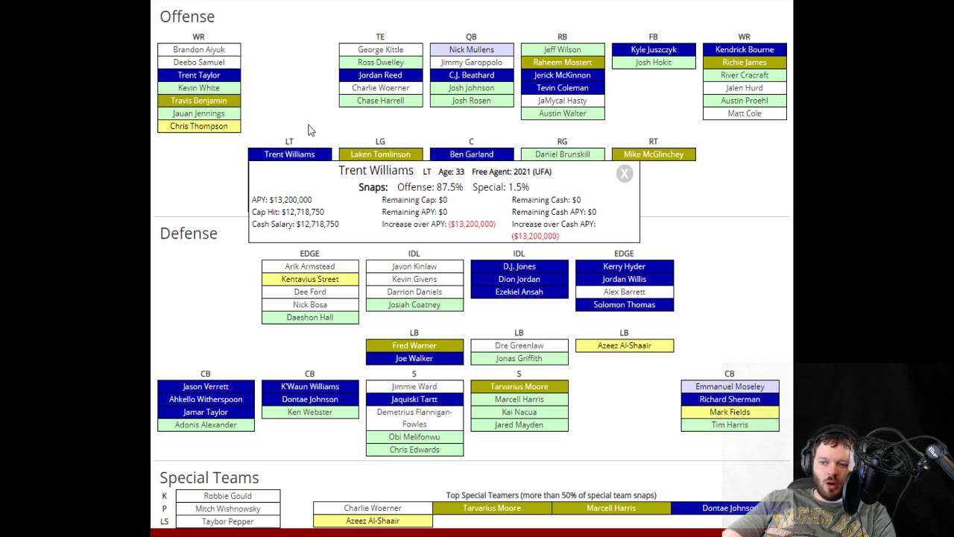
left_click(310, 130)
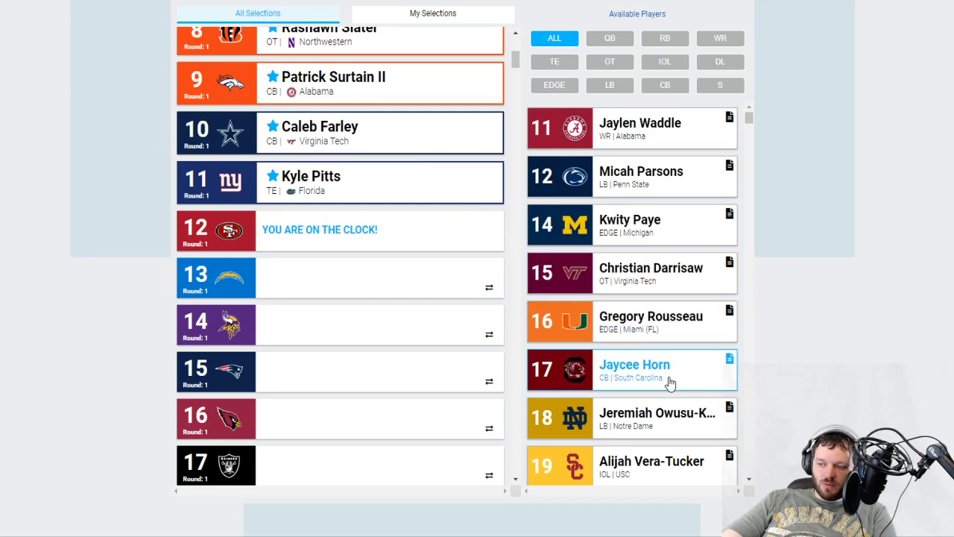
- Compare the available cornerbacks and draft Jaycee Horn, the South Carolina cornerback, for the 49ers at pick 12
left_click(678, 86)
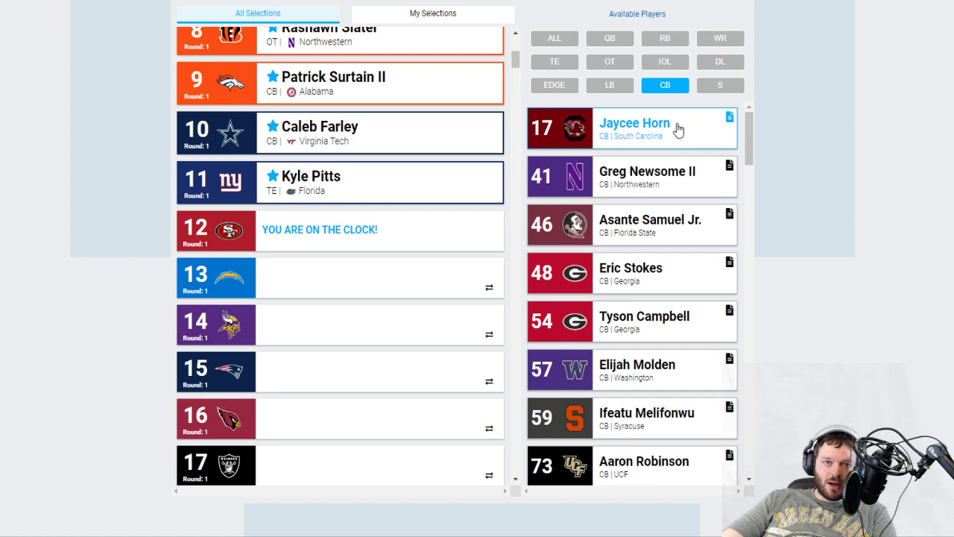
left_click(554, 38)
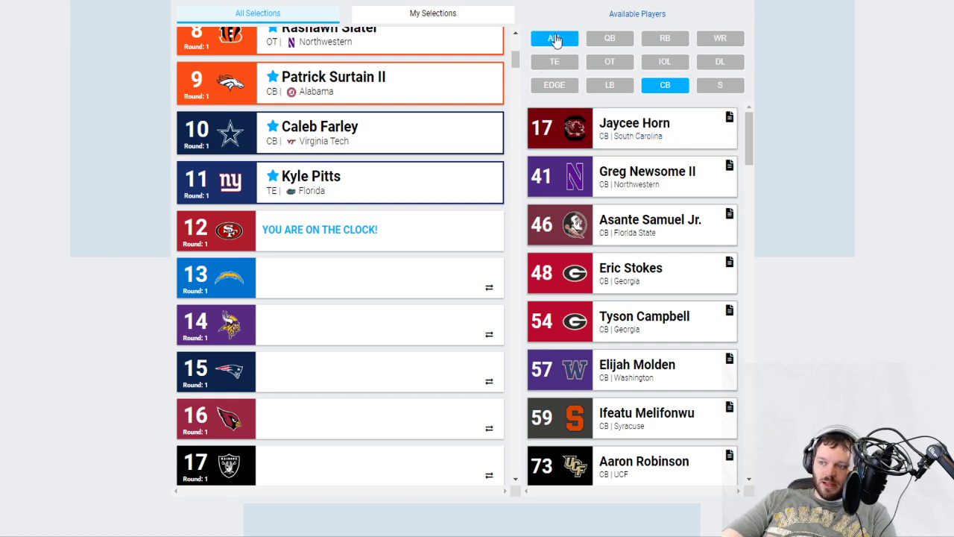
left_click(667, 365)
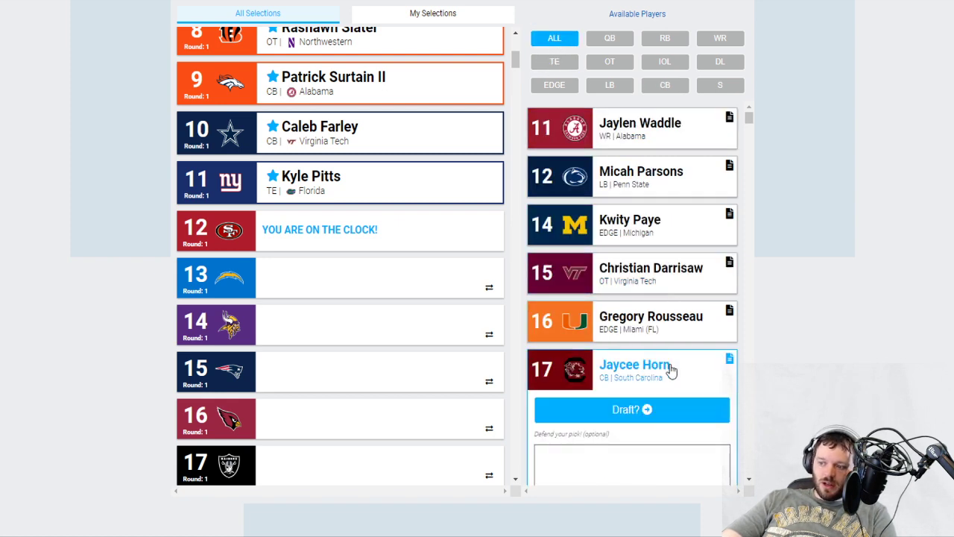
left_click(666, 415)
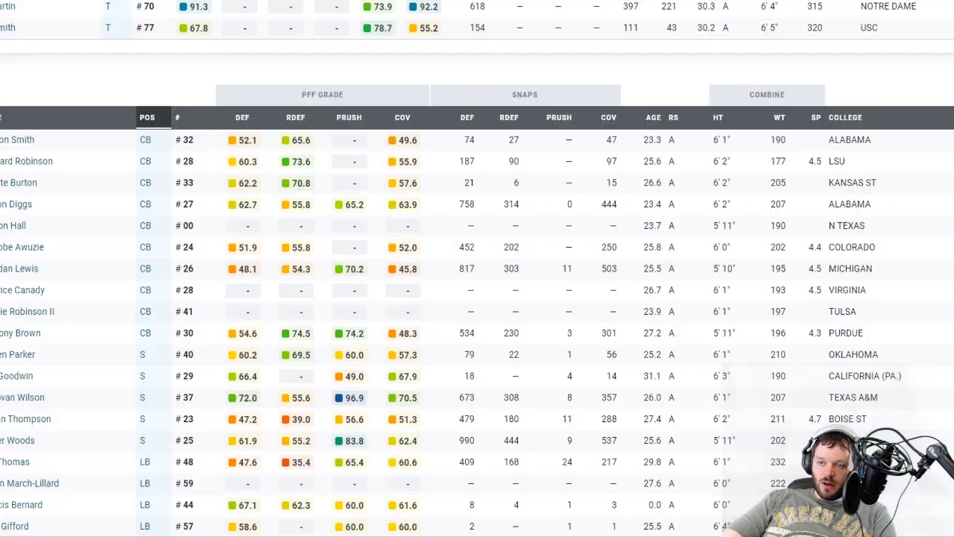
- Switch to PFF and examine the Los Angeles Chargers' lineup grades on offense and defense to identify needs for pick 13
scroll(225, 240, "up", 15)
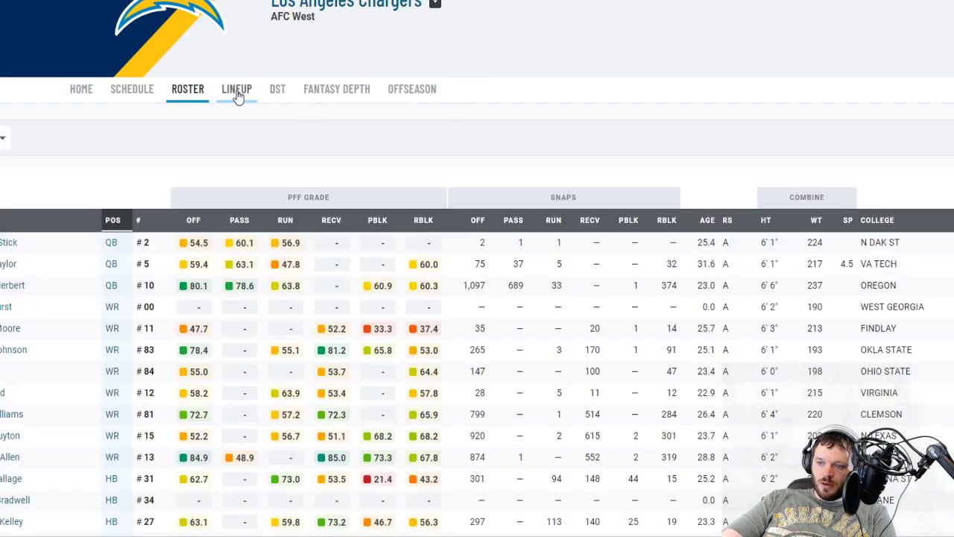
left_click(237, 91)
scroll(236, 223, "down", 4)
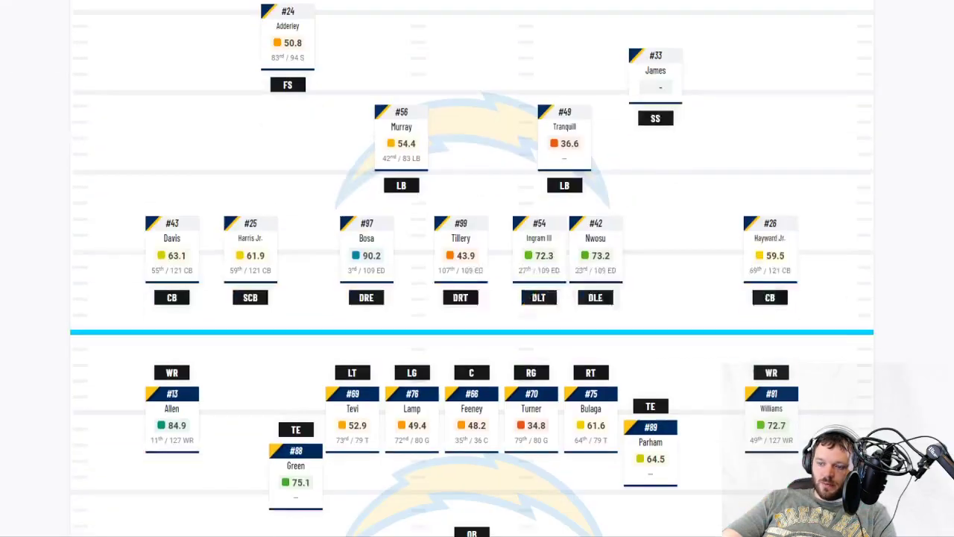
scroll(482, 311, "down", 1)
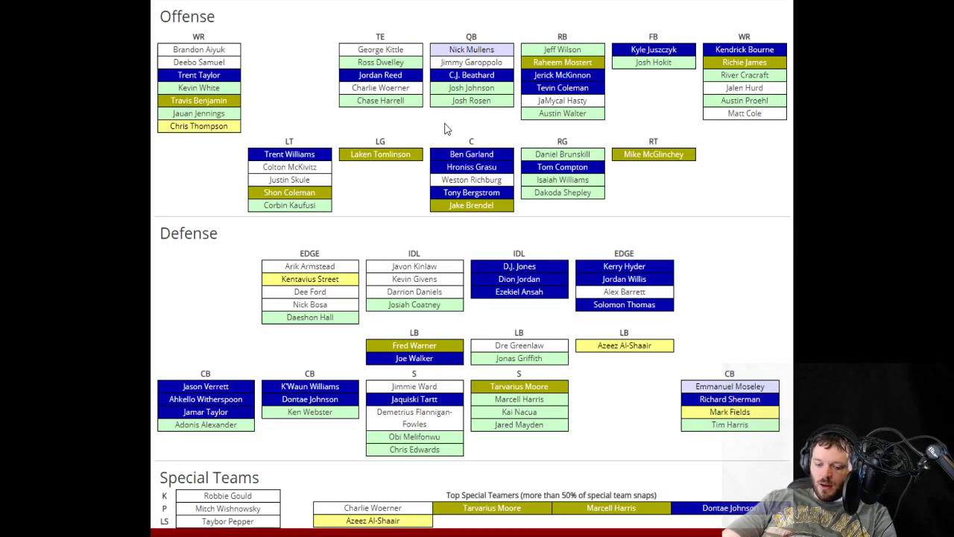
- Switch to Over The Cap and examine the Chargers' depth chart, checking contract details for right tackle Bryan Bulaga
scroll(445, 129, "up", 3)
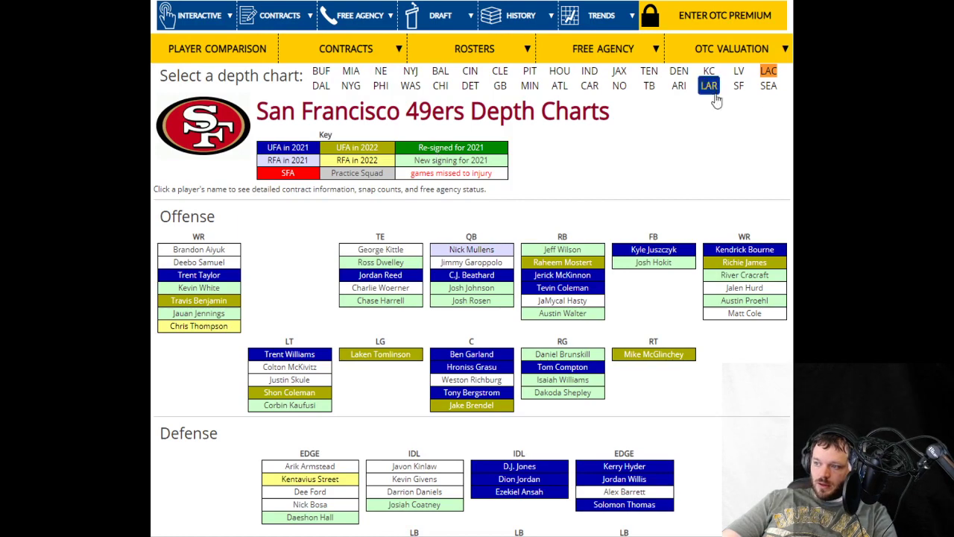
left_click(769, 72)
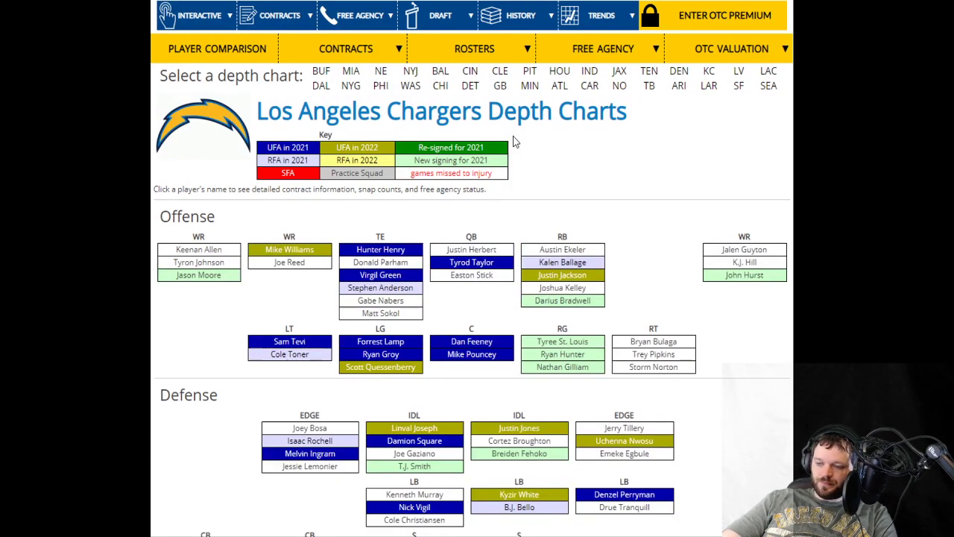
scroll(507, 145, "down", 2)
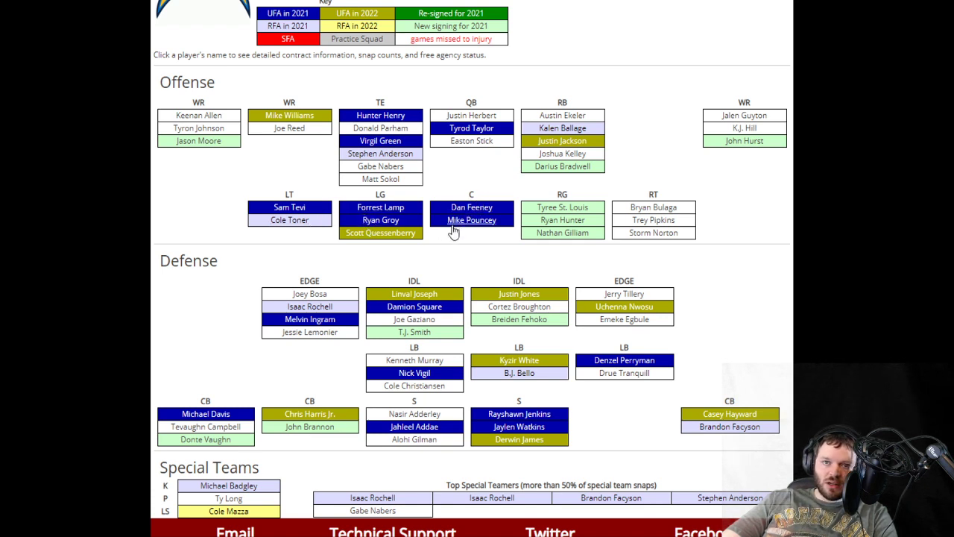
left_click(682, 214)
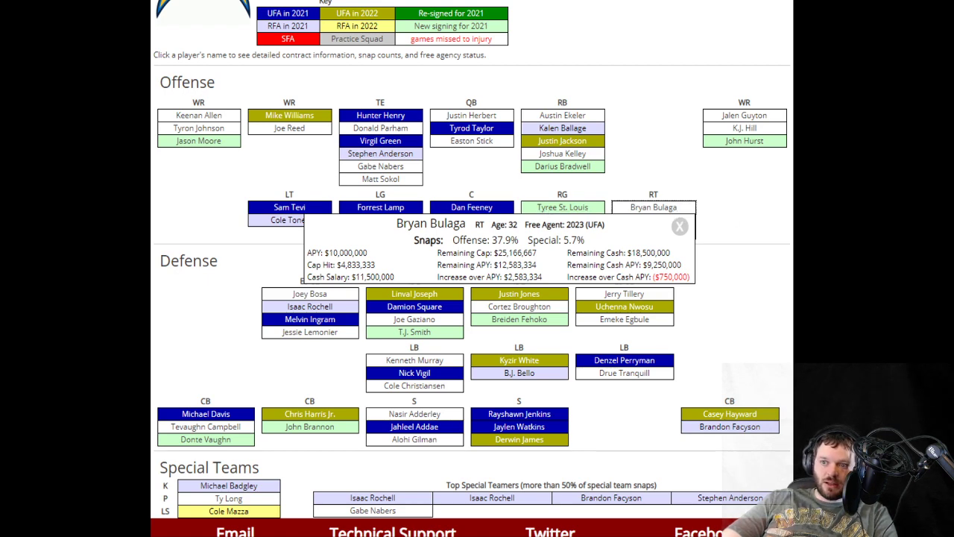
- Return to PFF's Chargers lineup and review Bryan Bulaga's season and career grades
key("ctrl+Tab")
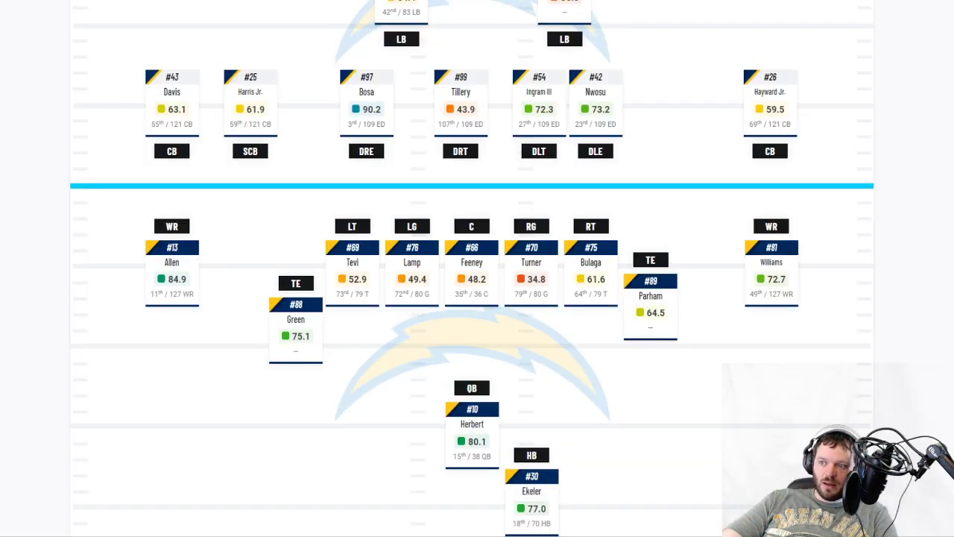
left_click(589, 274)
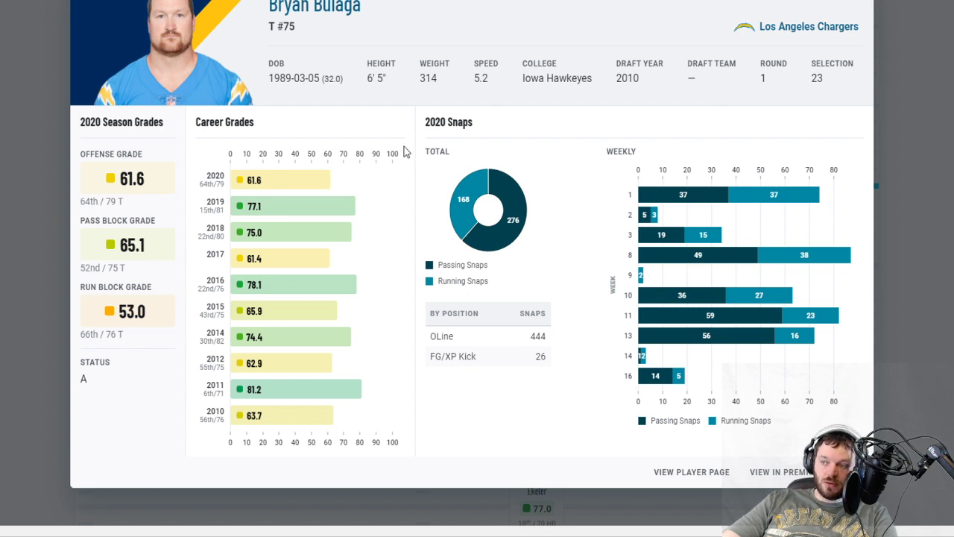
left_click(856, 2)
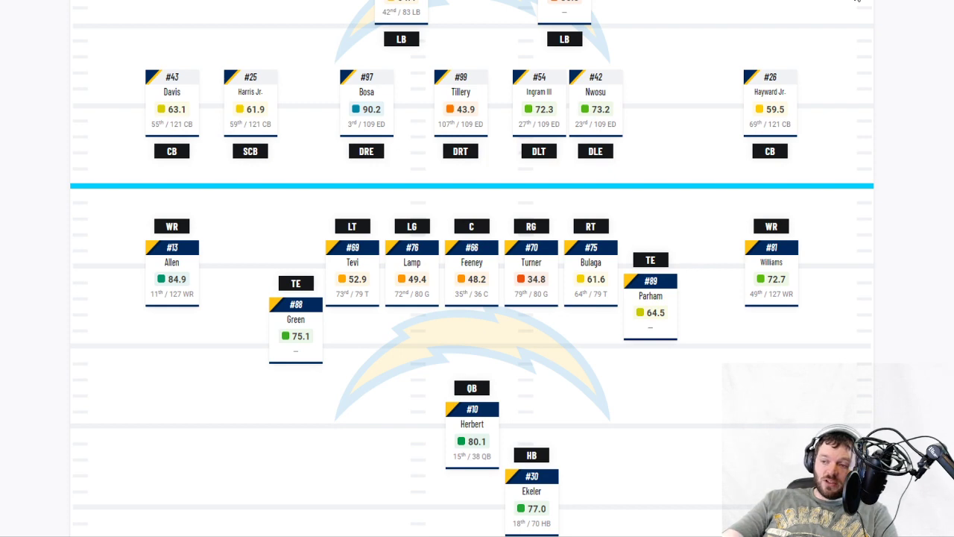
key("ctrl+w")
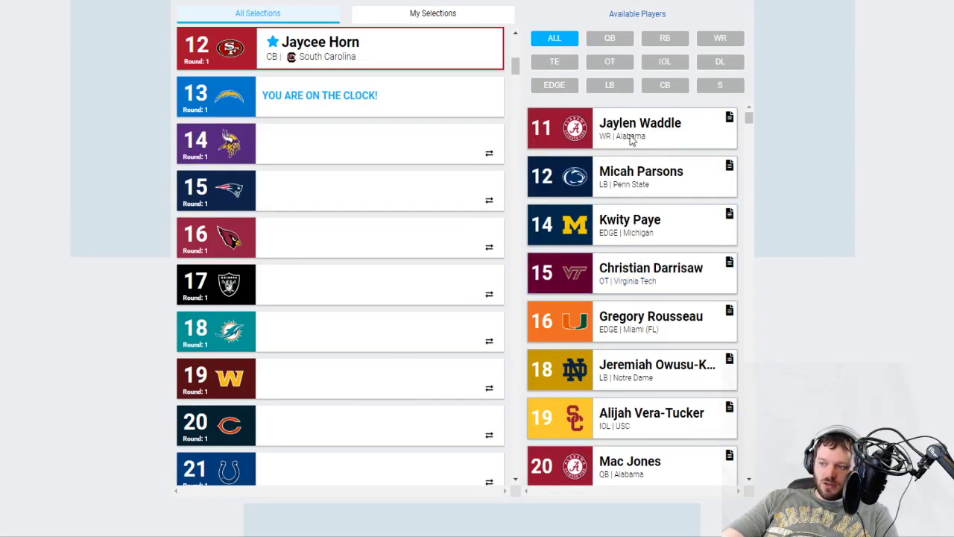
- Compare the available interior linemen and tackles, and draft Christian Darrisaw, the Virginia Tech tackle, for the Chargers at pick 13
left_click(665, 62)
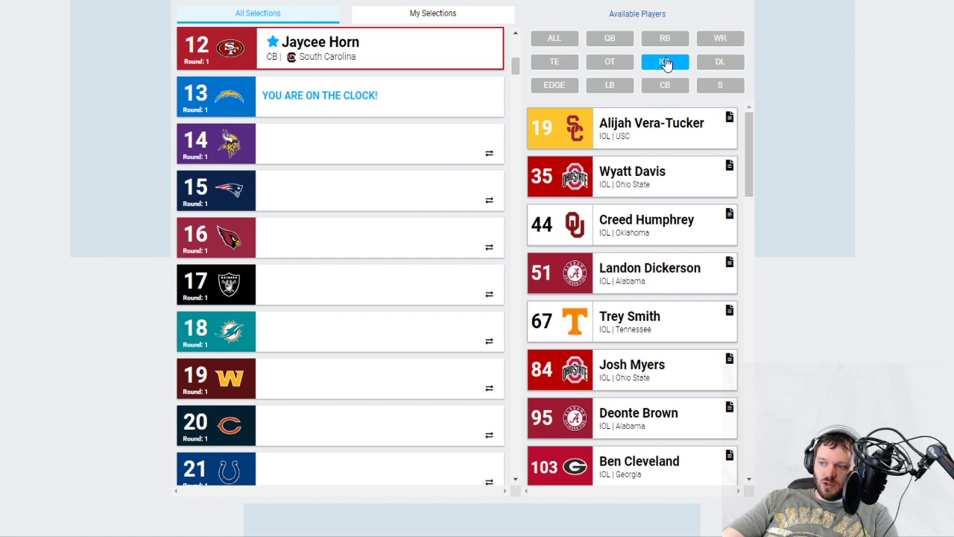
left_click(615, 67)
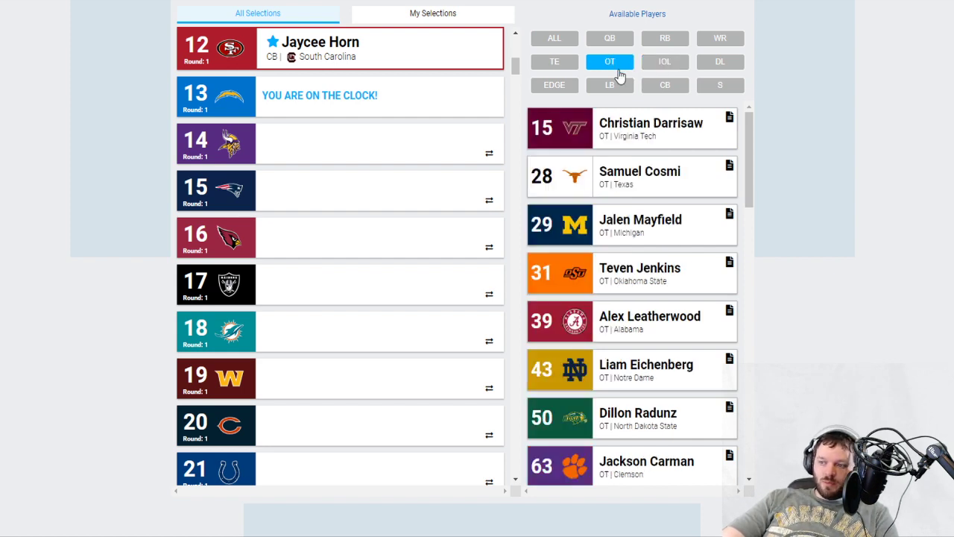
left_click(665, 62)
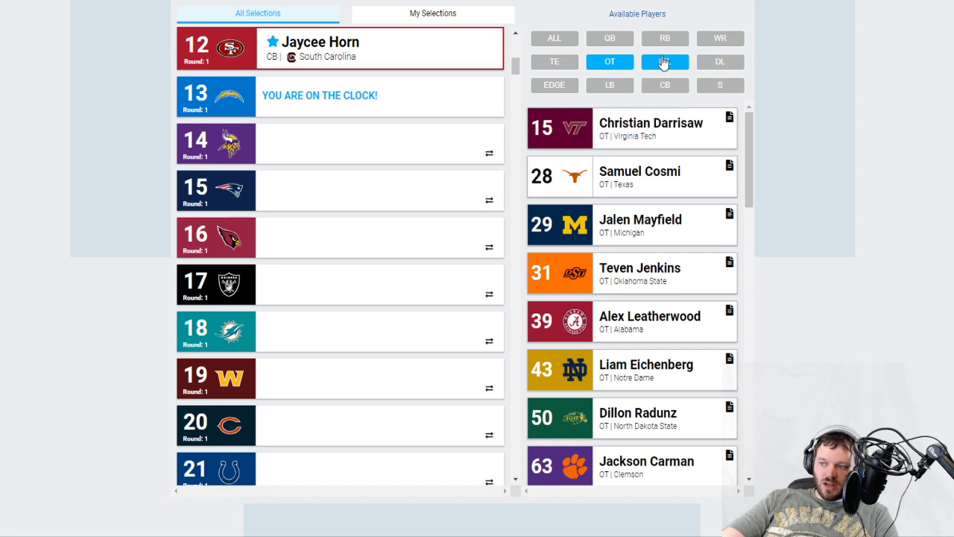
left_click(602, 68)
left_click(608, 67)
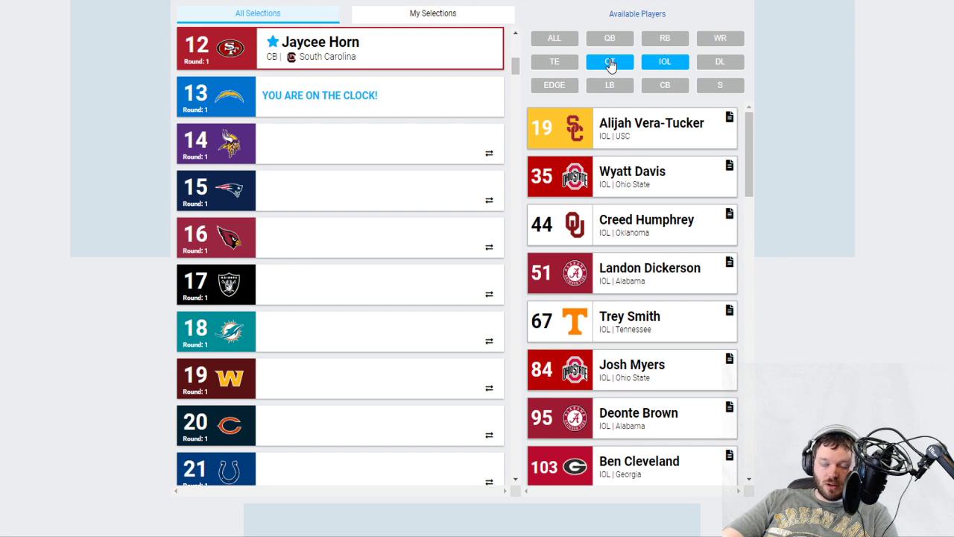
left_click(610, 64)
left_click(663, 130)
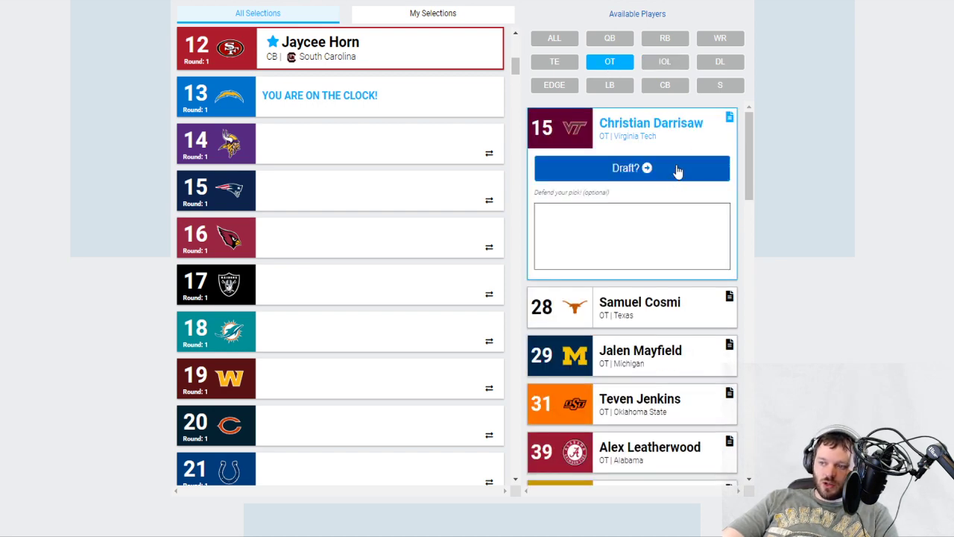
left_click(677, 169)
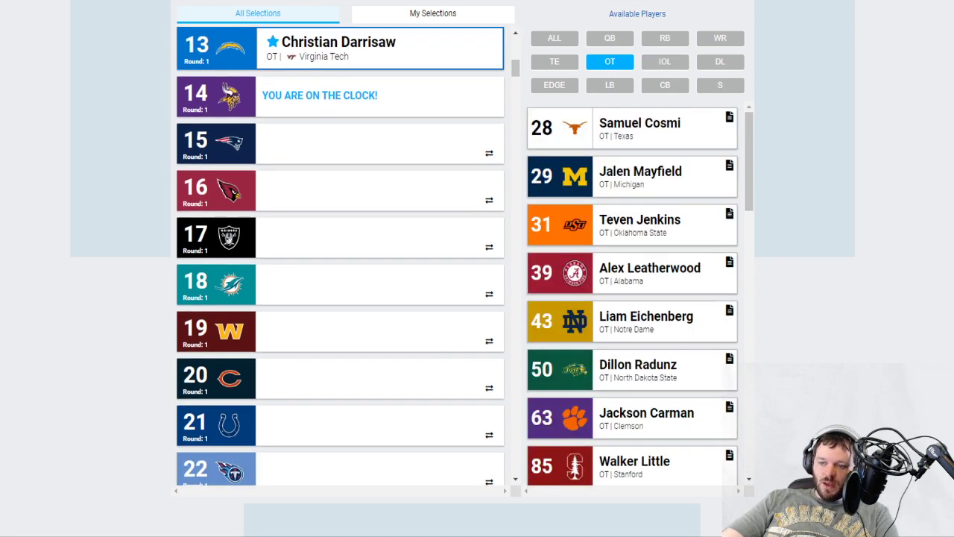
- List players at all positions again and examine the Vikings' depth chart on Over The Cap, including Ezra Cleveland's contract details
scroll(2, 313, "up", 1)
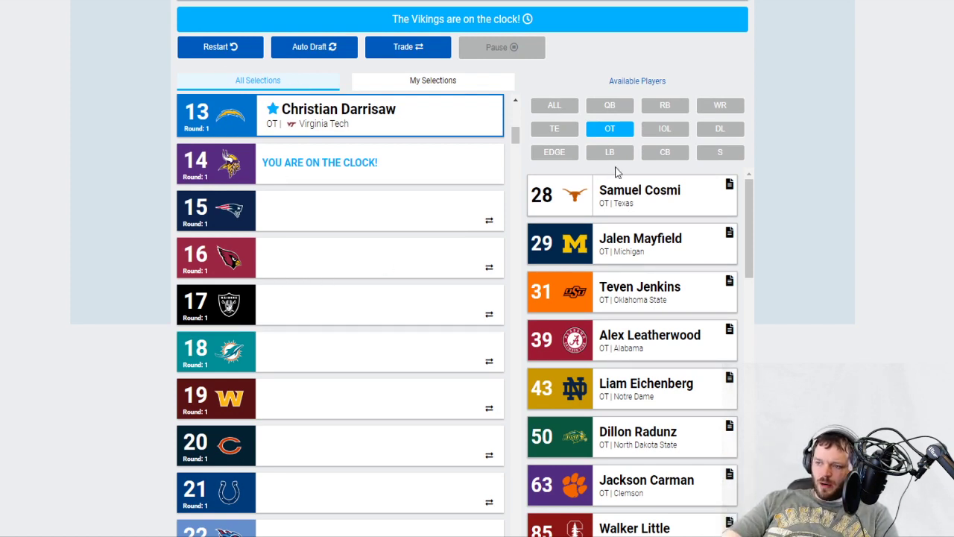
left_click(555, 106)
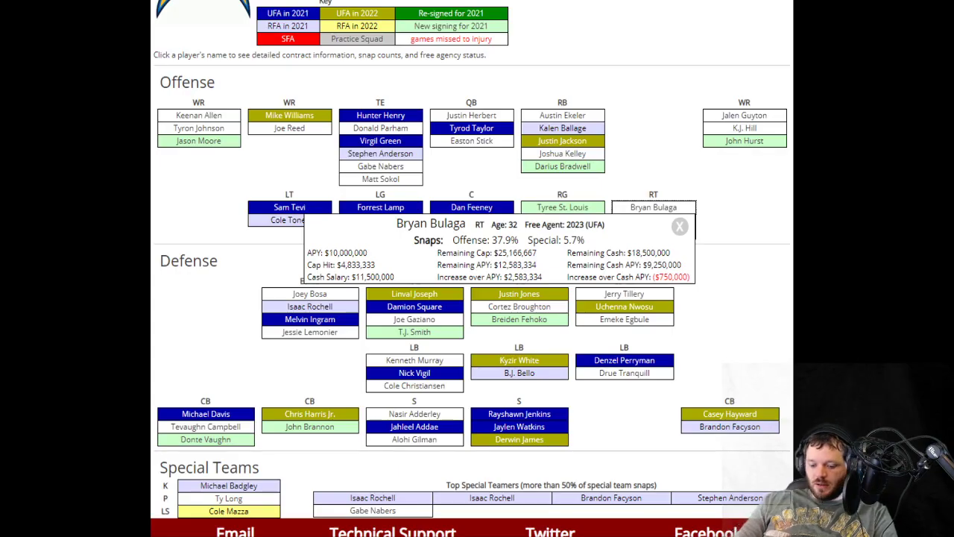
scroll(522, 224, "up", 3)
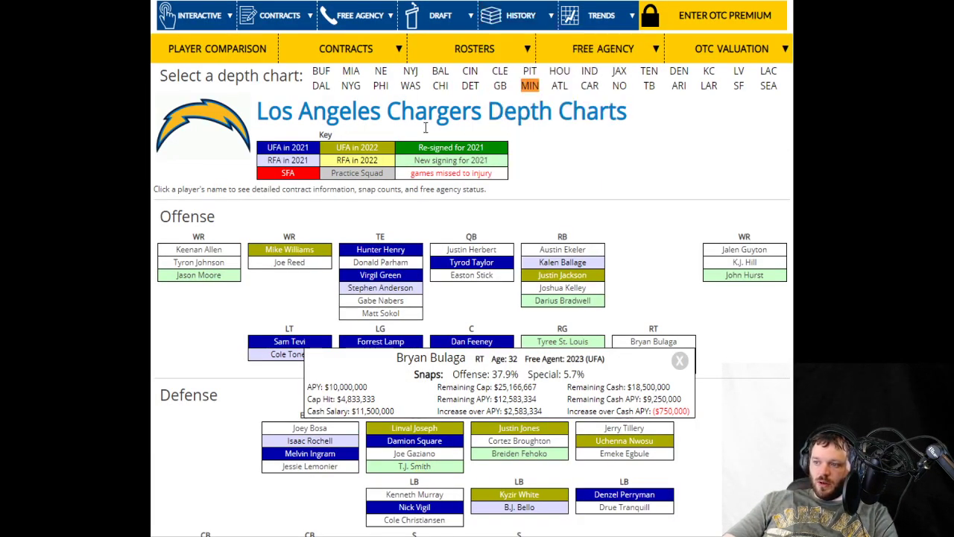
left_click(530, 85)
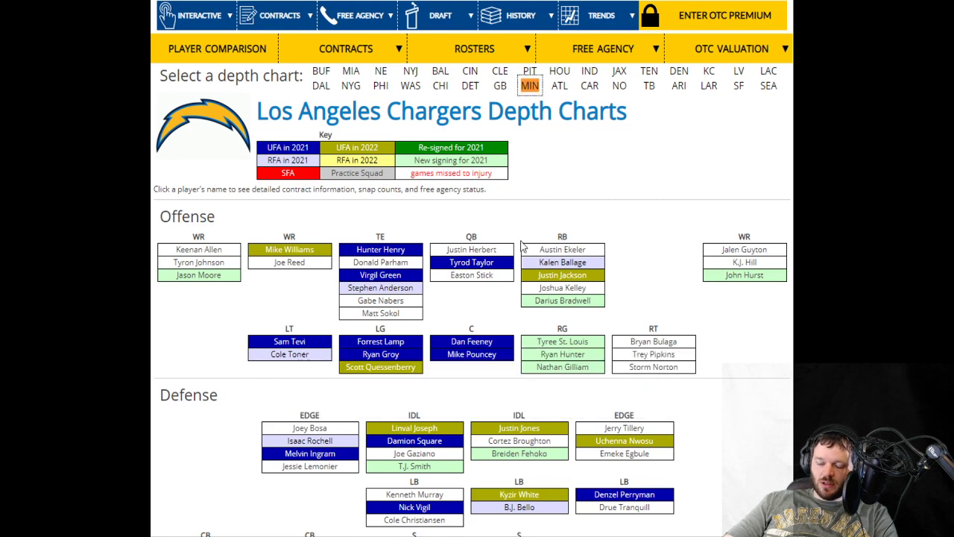
scroll(480, 272, "down", 1)
left_click(313, 262)
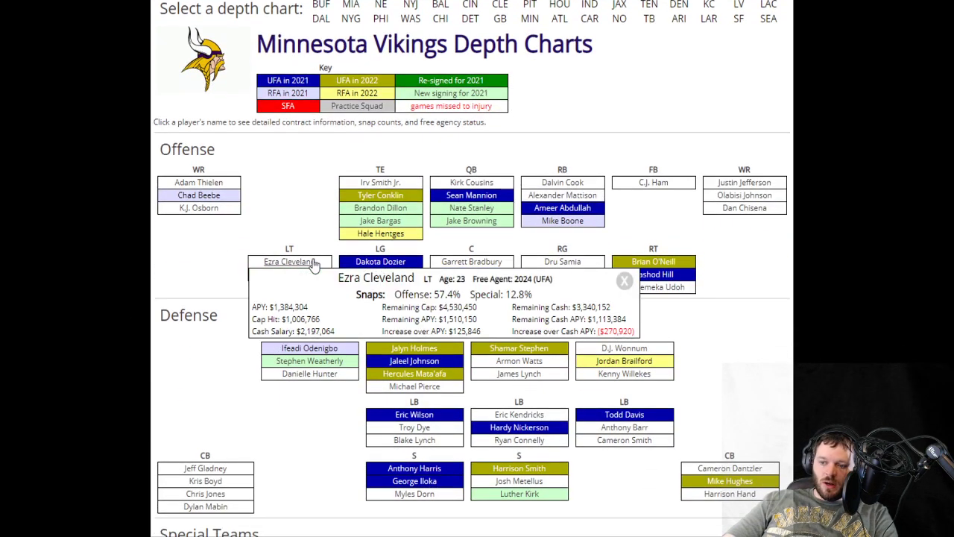
left_click(191, 294)
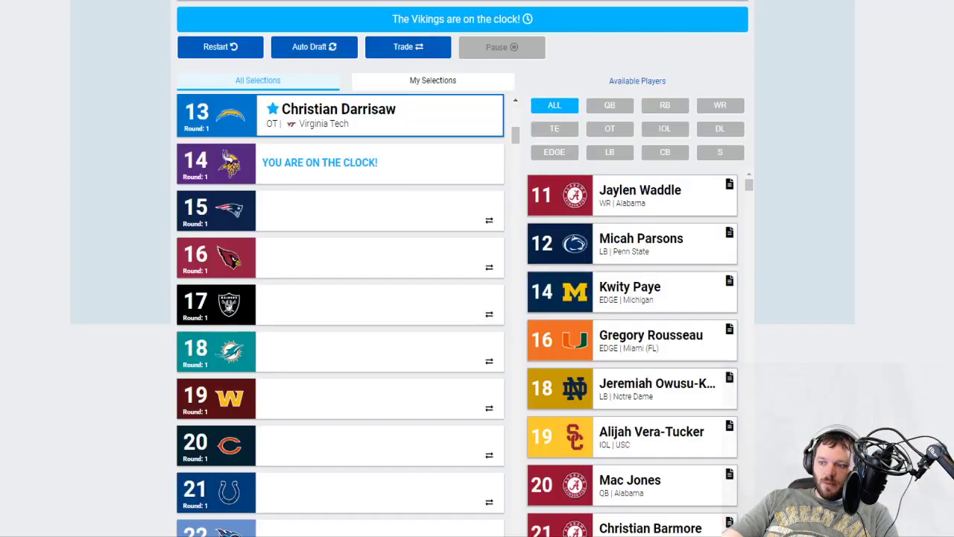
- Review the available interior offensive linemen in the mock draft for the Vikings and restore the list of all positions
left_click(645, 158)
left_click(665, 129)
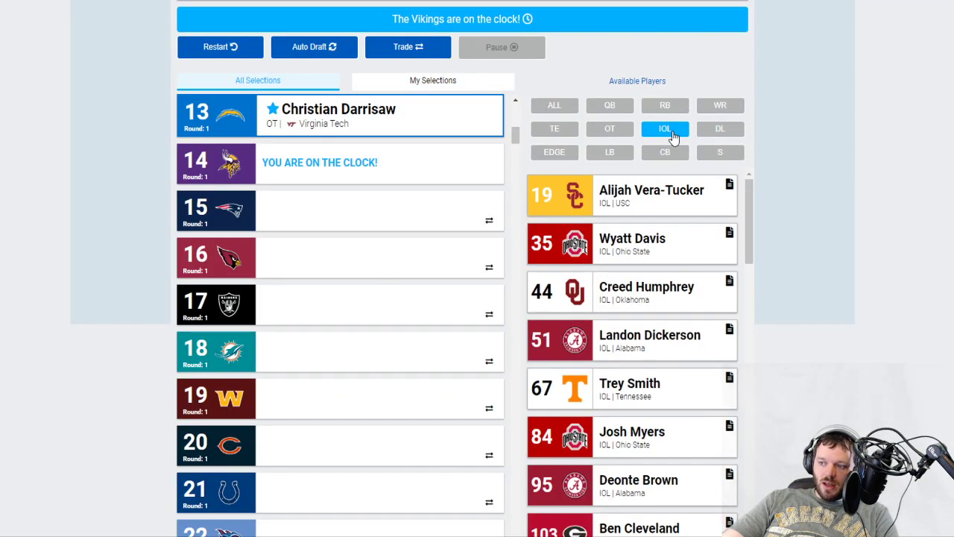
left_click(571, 114)
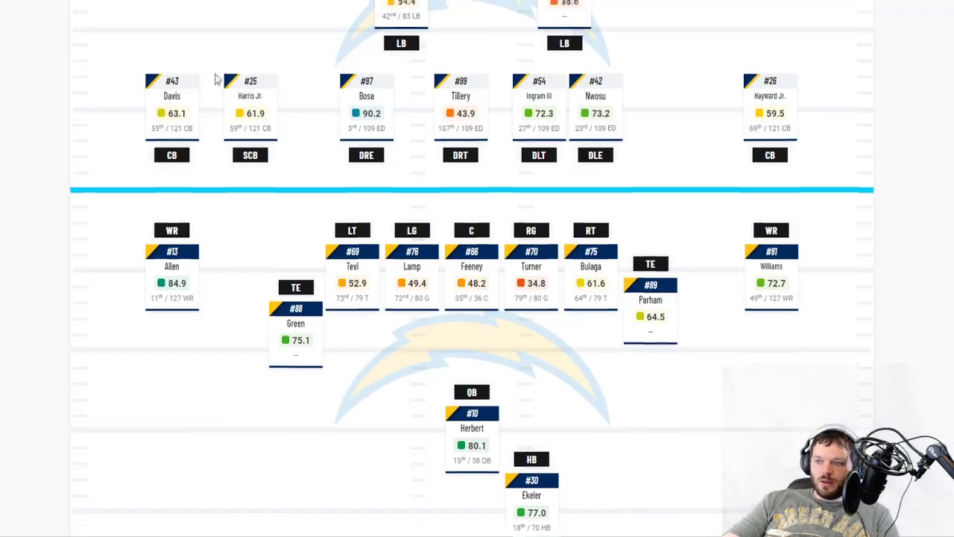
- Switch to PFF and examine the Minnesota Vikings' lineup grades on offense and defense to identify needs for pick 14
scroll(477, 298, "up", 5)
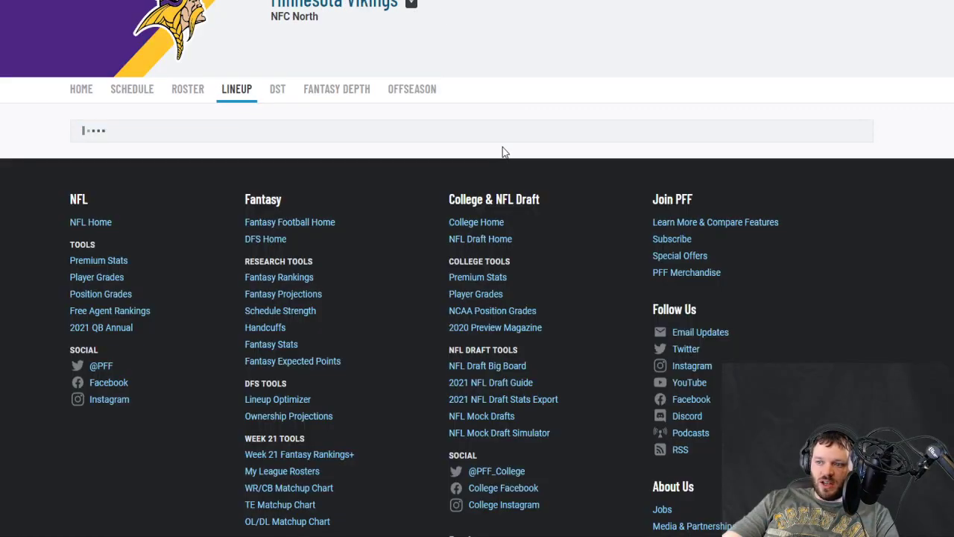
scroll(8, 240, "down", 4)
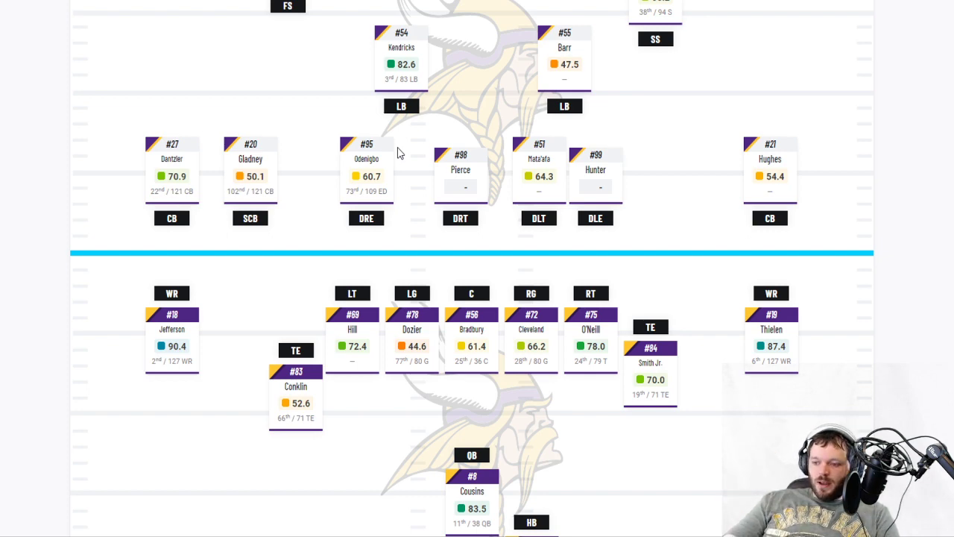
scroll(472, 269, "down", 1)
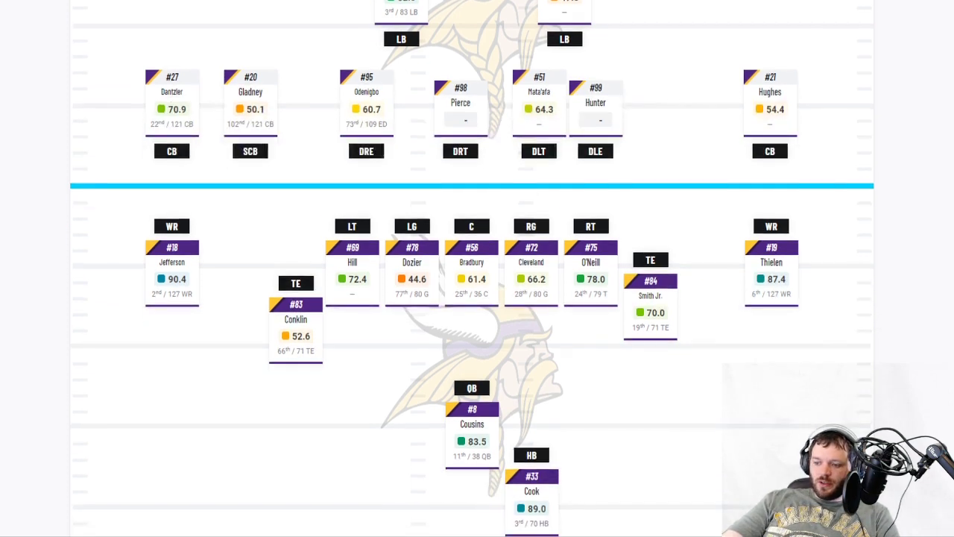
scroll(472, 269, "up", 1)
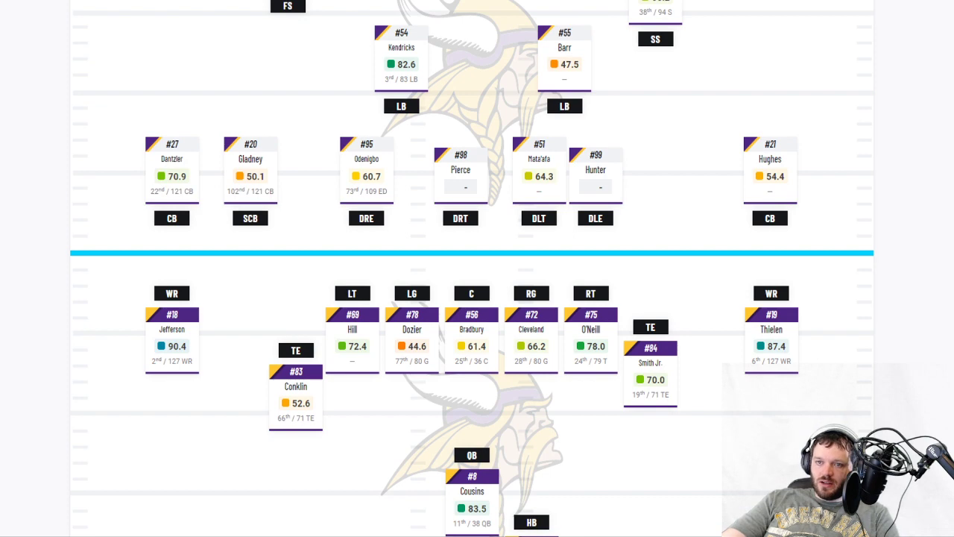
- Return to the mock draft and draft Kwity Paye for the Vikings at pick 14 and Jaylen Waddle for the Patriots at pick 15
key("ctrl+Tab")
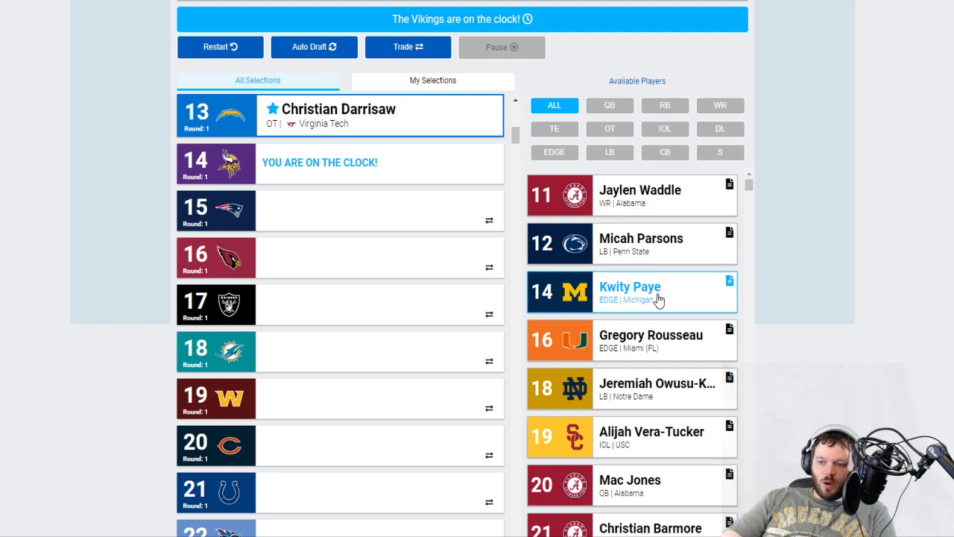
left_click(658, 298)
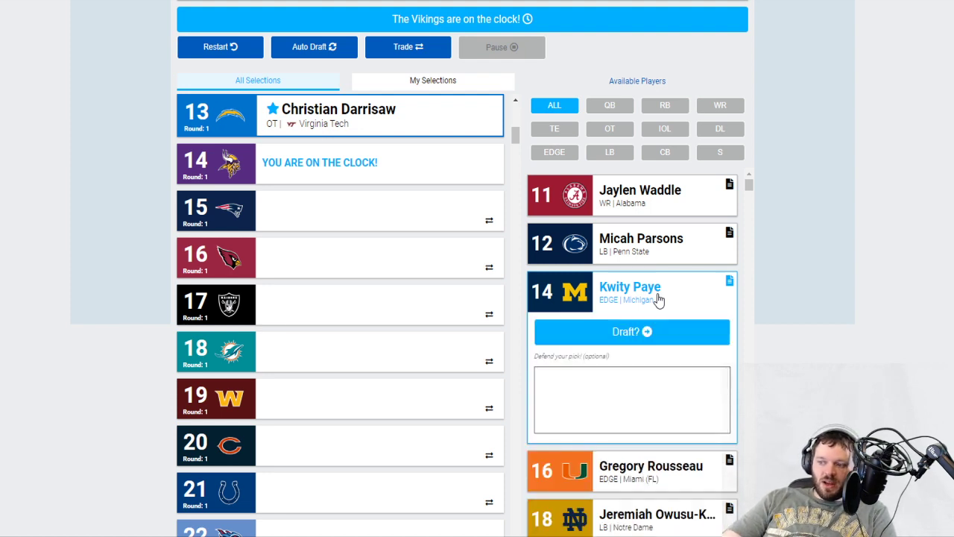
left_click(678, 340)
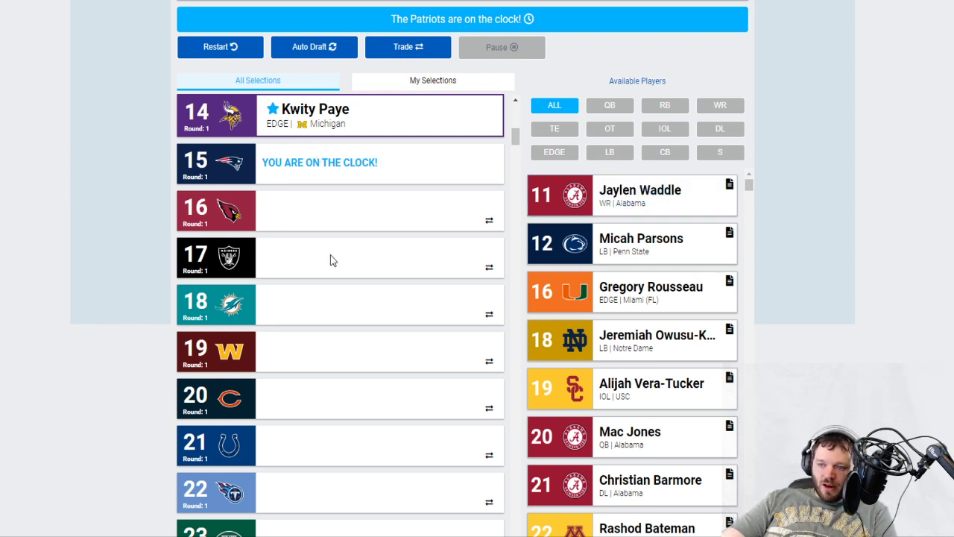
left_click(688, 208)
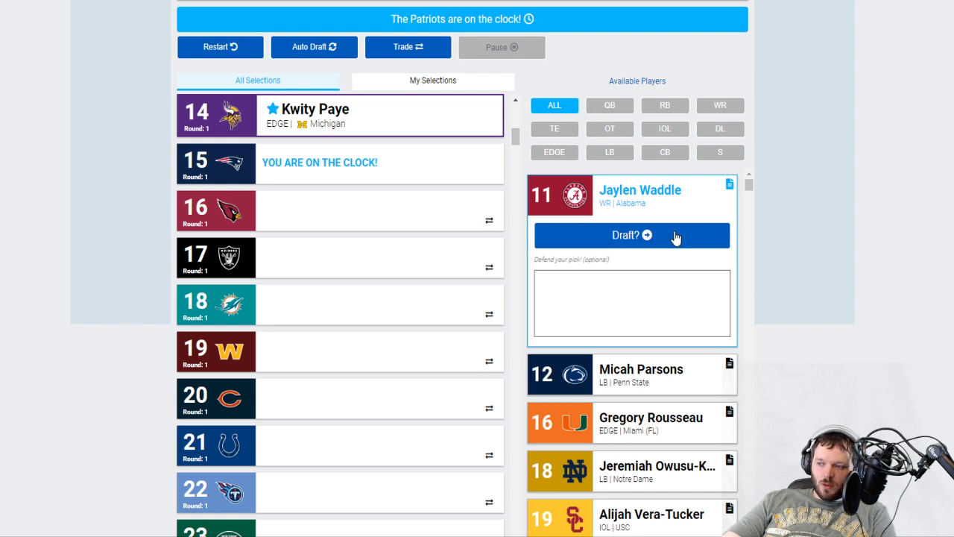
left_click(675, 236)
- Review the first-round picks made so far and the available cornerbacks for the Cardinals, and restore the list of all positions
scroll(825, 212, "up", 1)
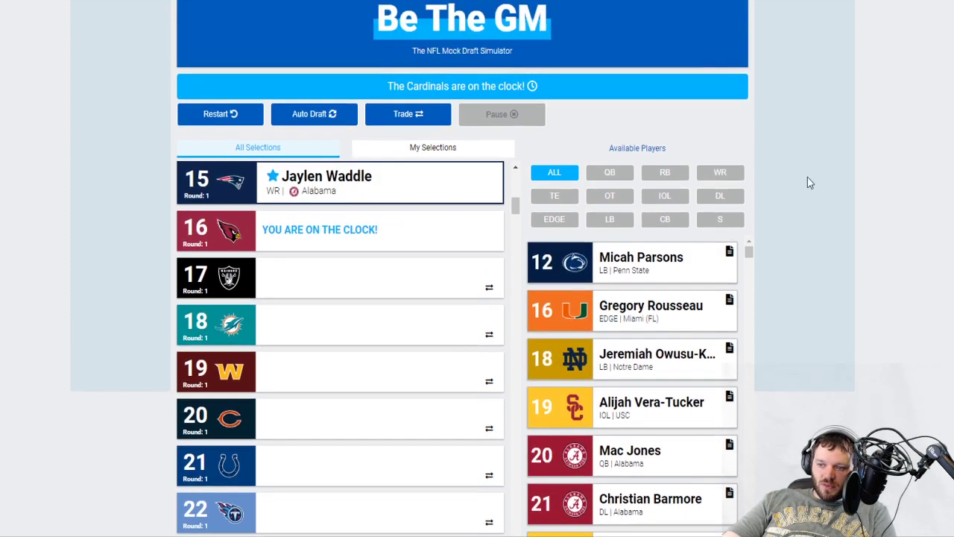
scroll(326, 374, "up", 4)
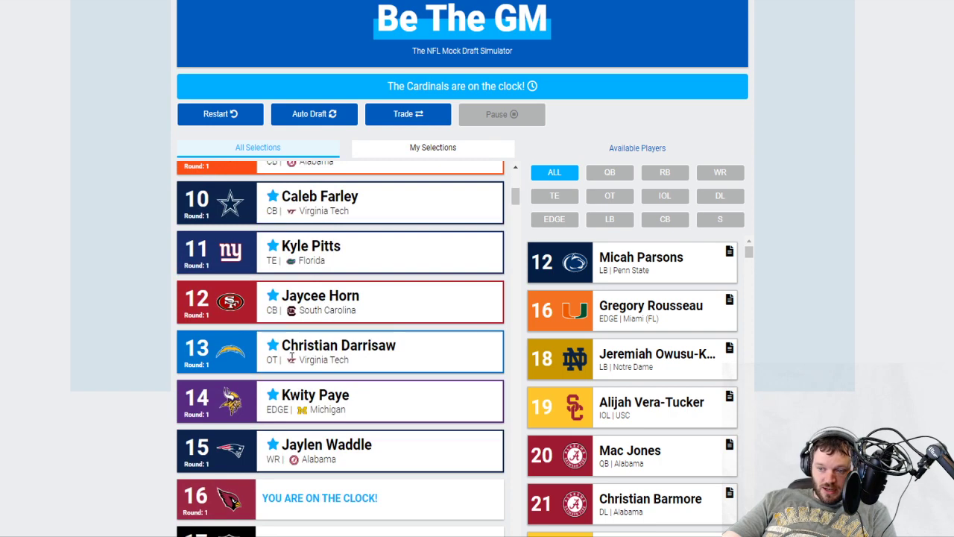
scroll(376, 336, "down", 1)
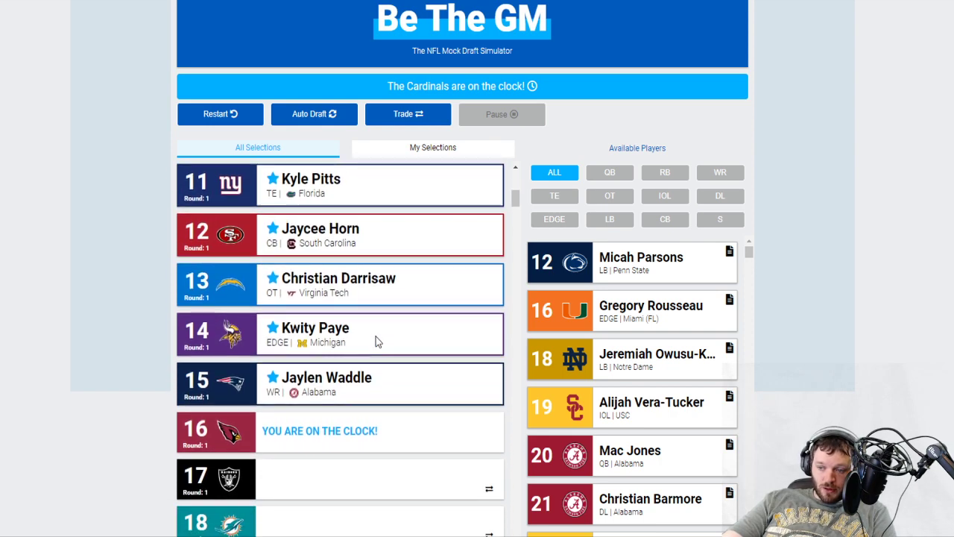
scroll(375, 337, "down", 2)
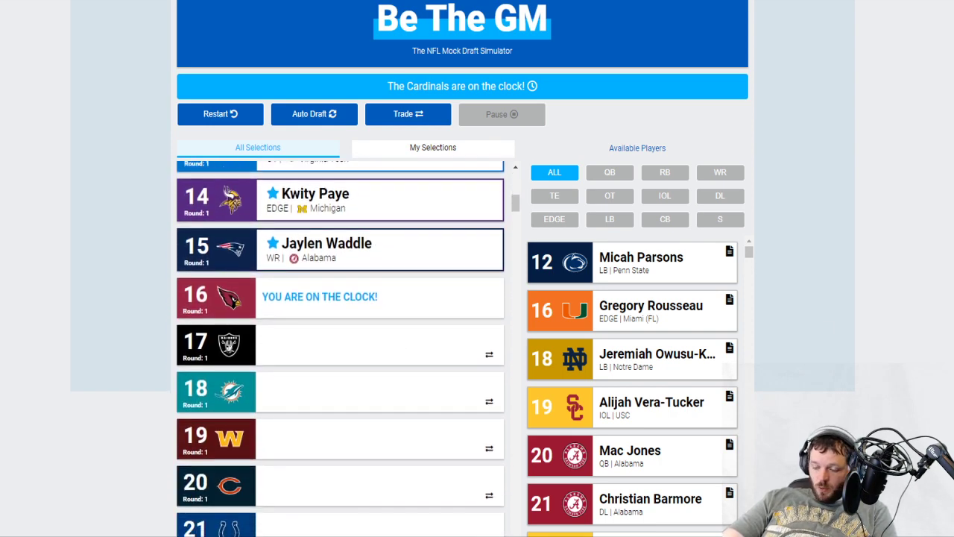
scroll(893, 323, "down", 2)
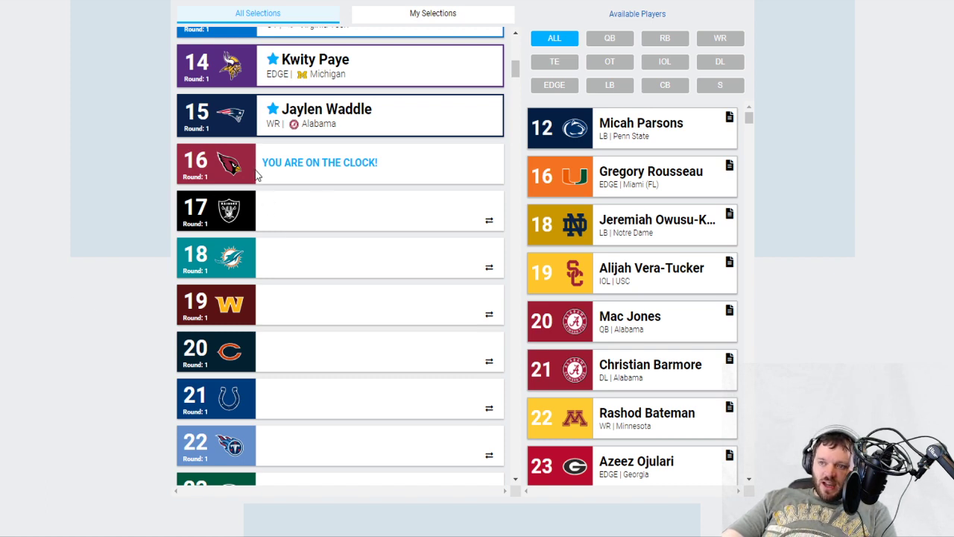
scroll(402, 296, "up", 1)
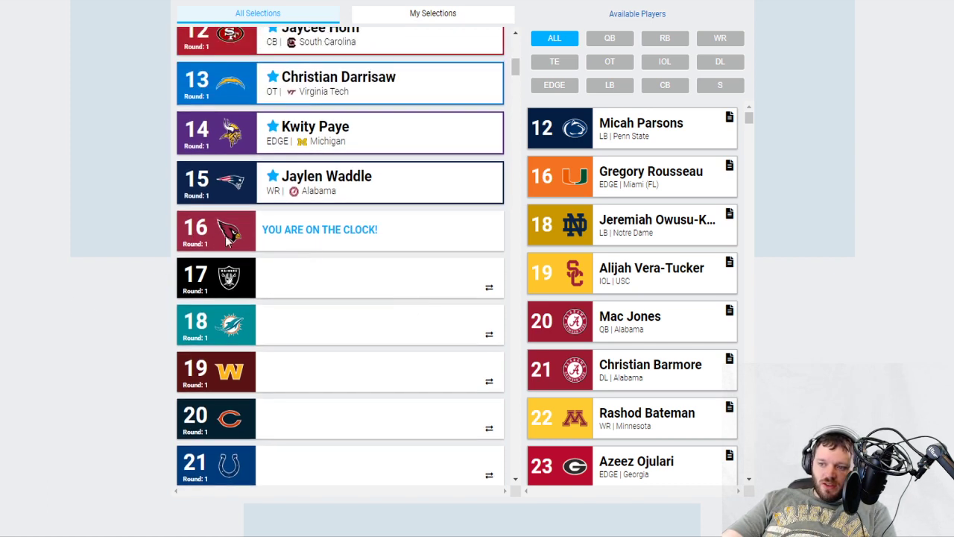
scroll(285, 306, "up", 3)
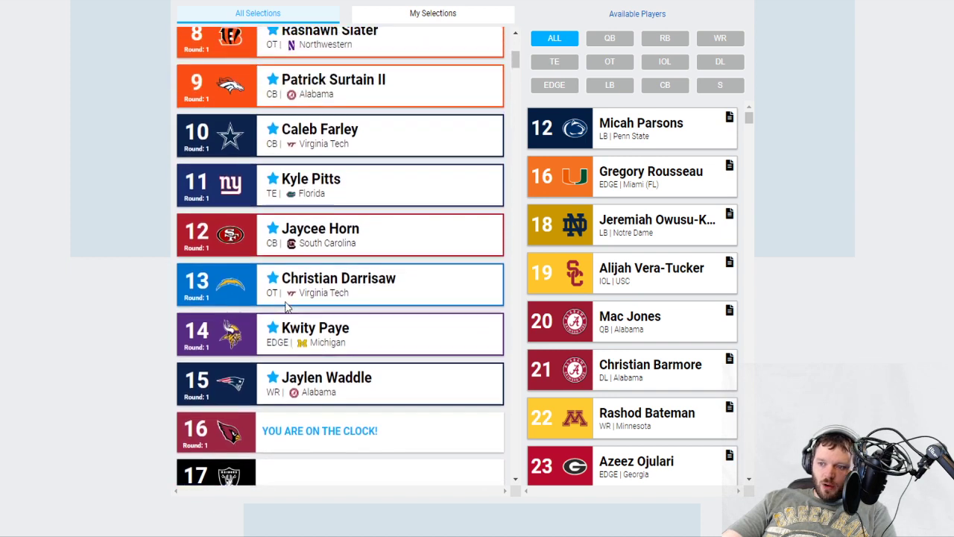
scroll(335, 211, "up", 1)
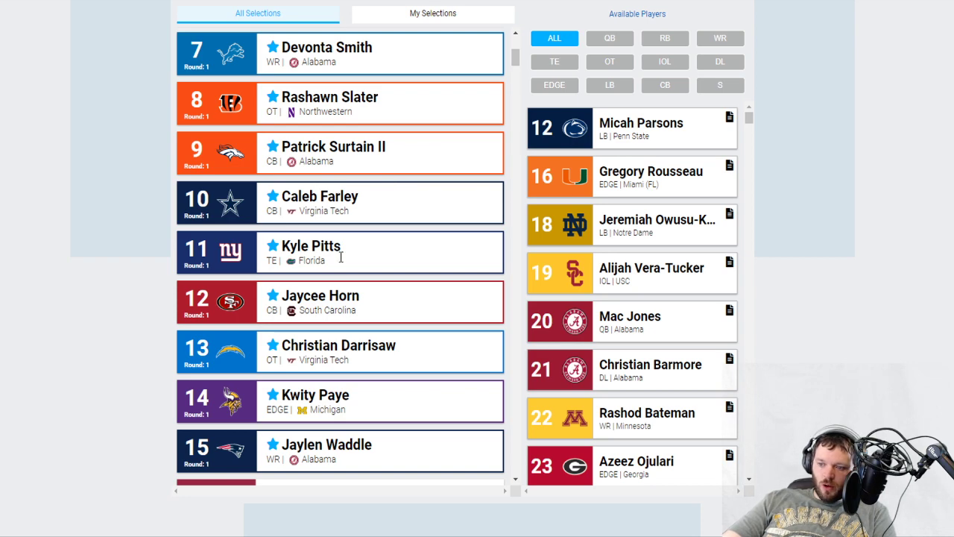
scroll(326, 295, "down", 4)
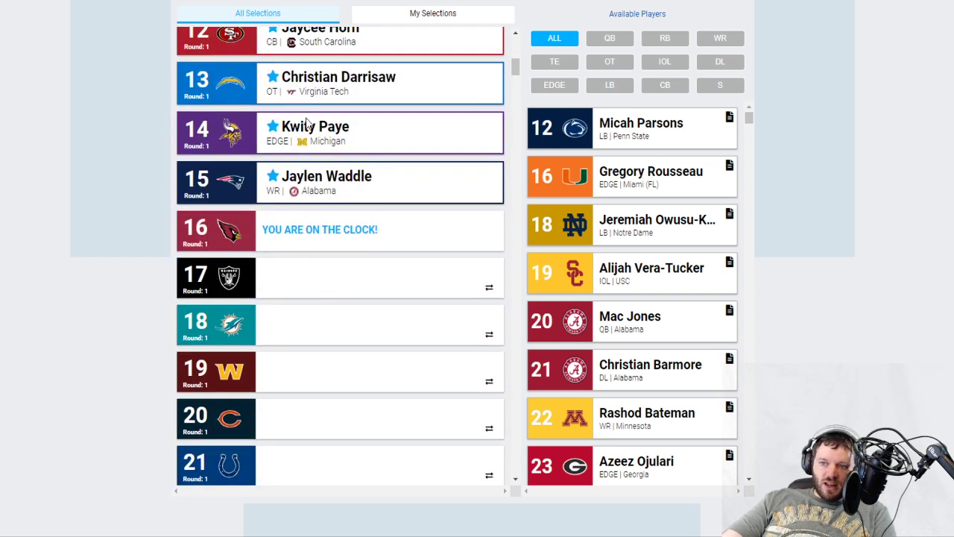
scroll(329, 153, "up", 1)
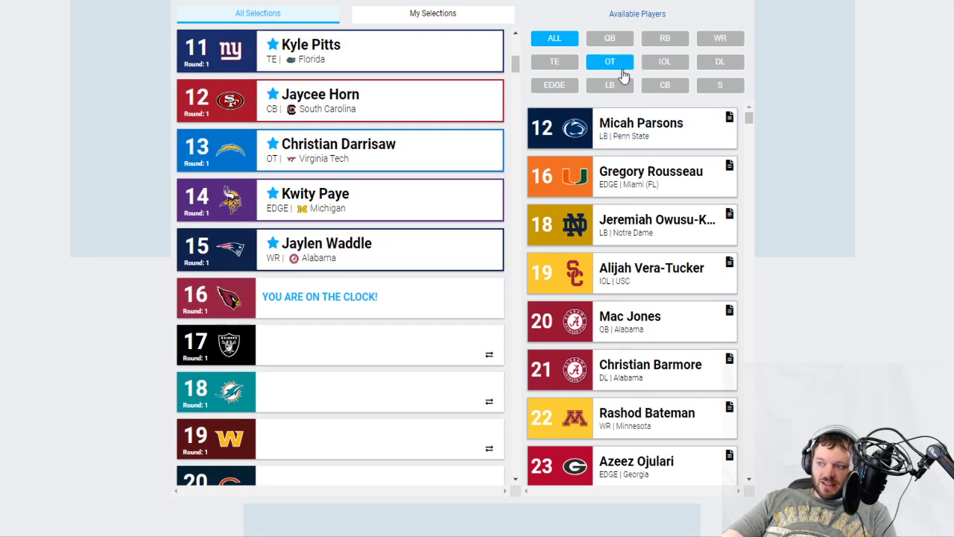
left_click(663, 86)
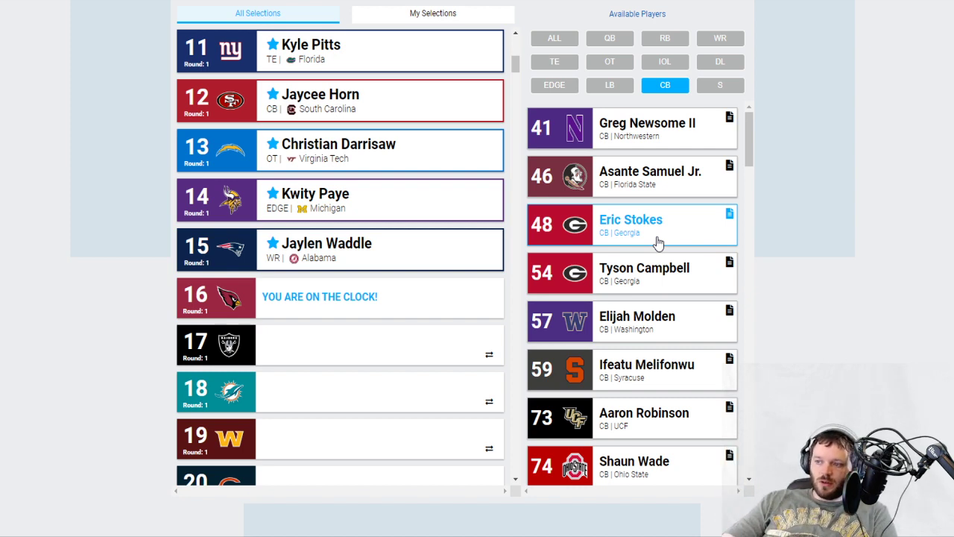
left_click(561, 38)
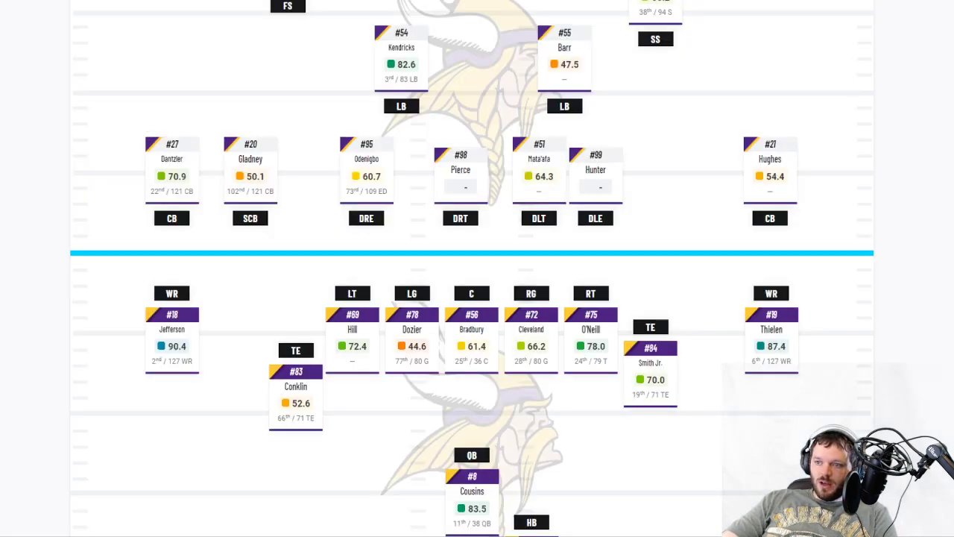
- Switch to PFF and examine the Arizona Cardinals' lineup grades on offense and defense, including Chandler Jones's player card
scroll(477, 268, "up", 3)
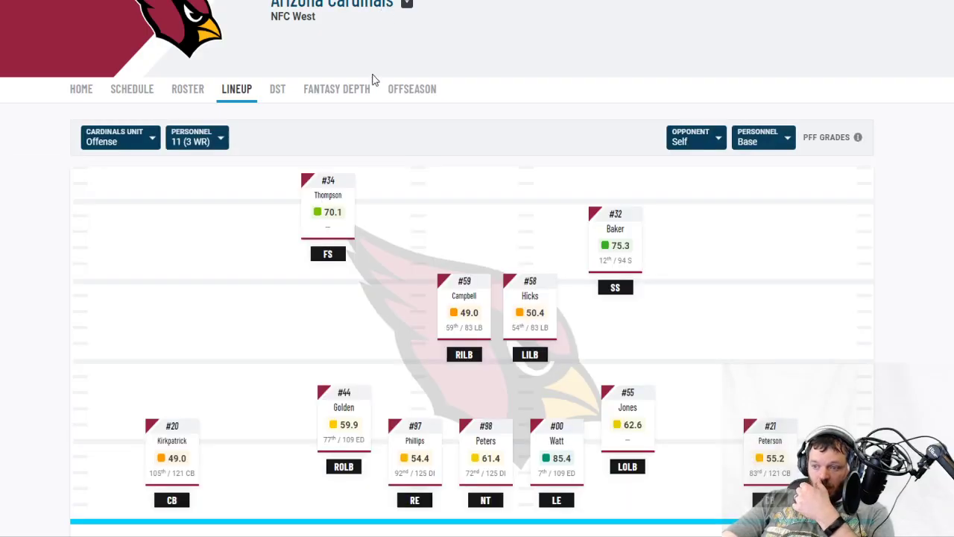
scroll(354, 132, "down", 3)
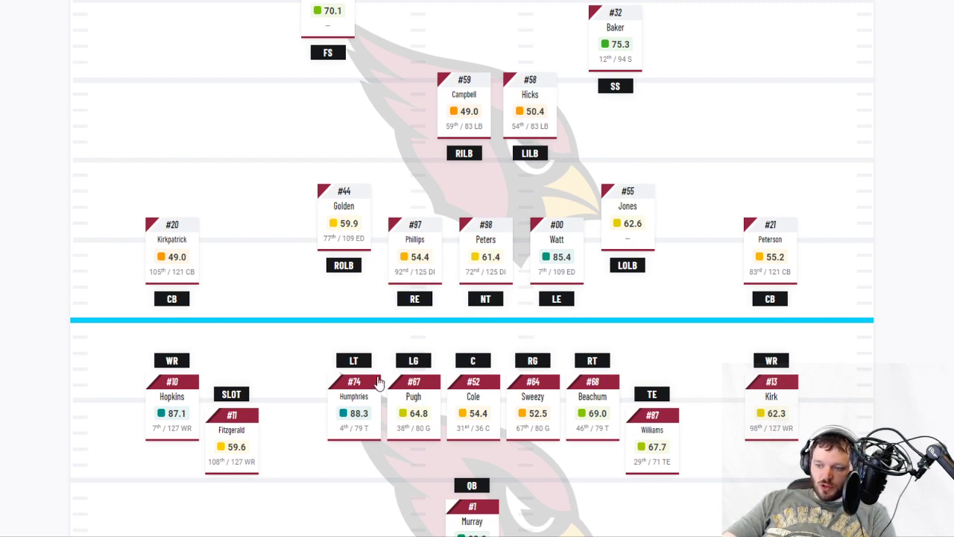
scroll(518, 324, "down", 2)
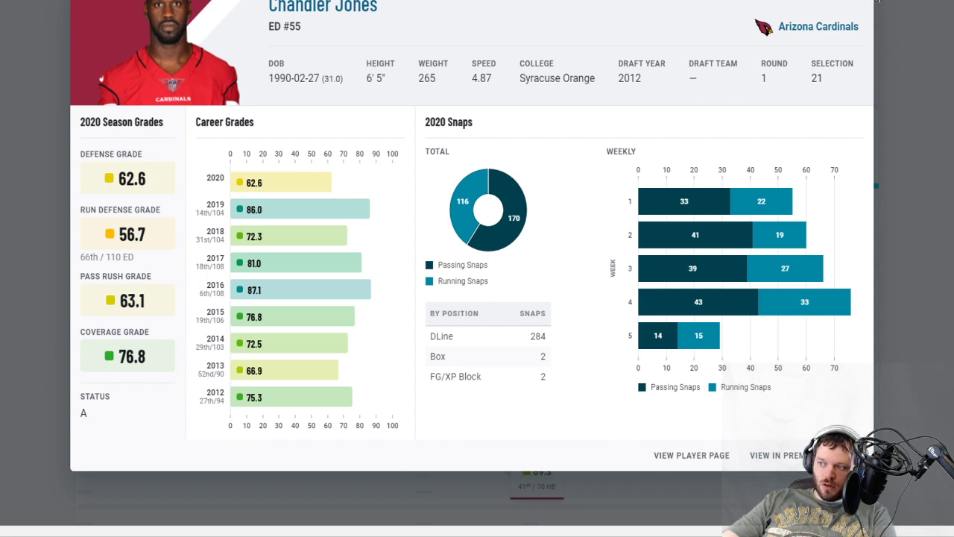
left_click(855, 5)
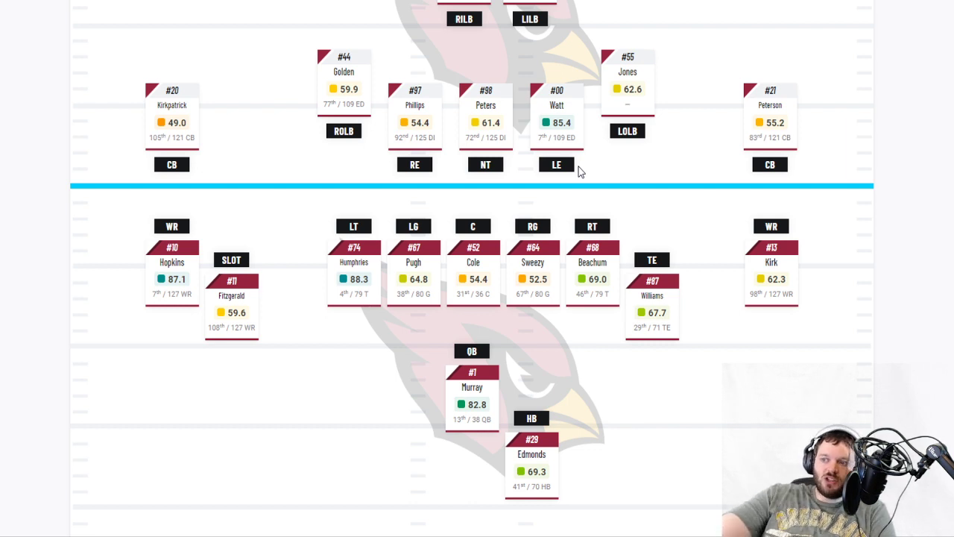
scroll(335, 168, "up", 1)
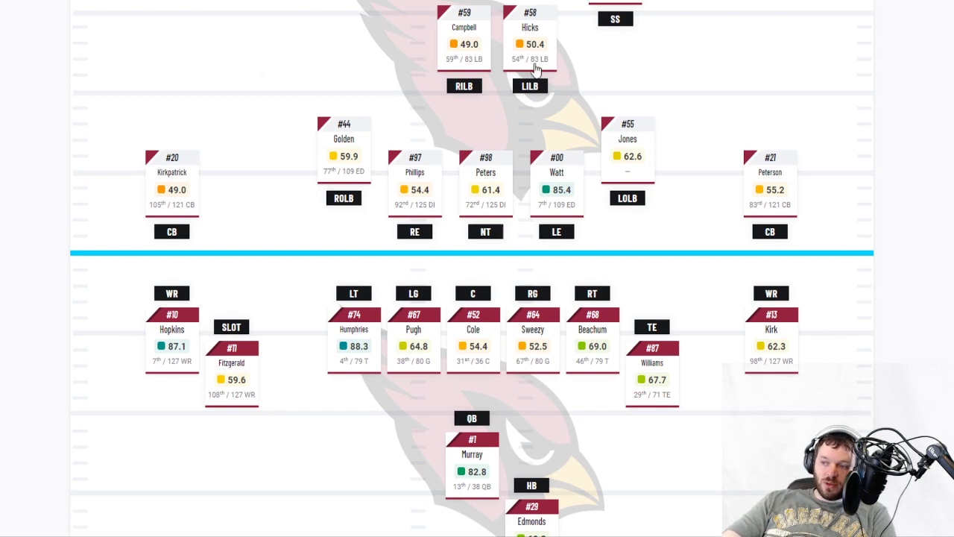
scroll(207, 240, "up", 1)
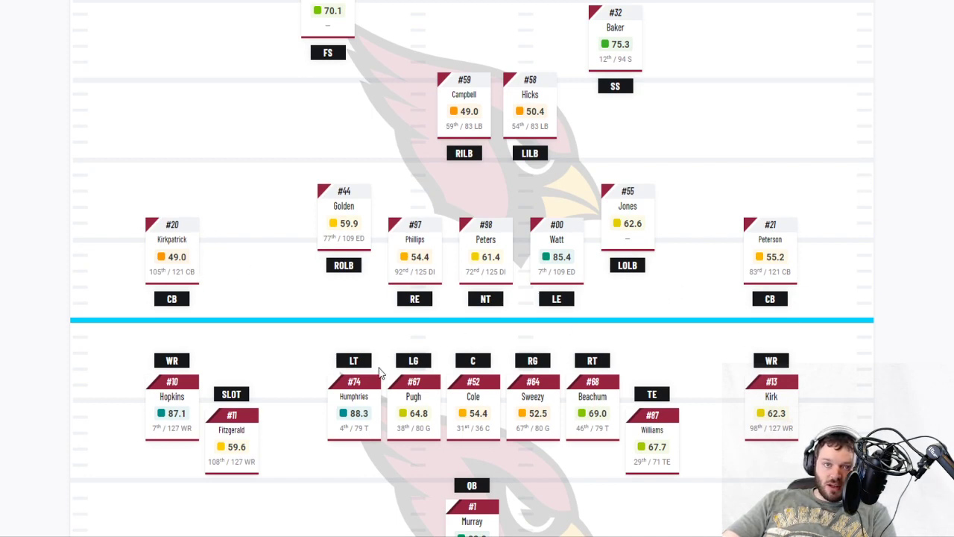
scroll(379, 371, "up", 3)
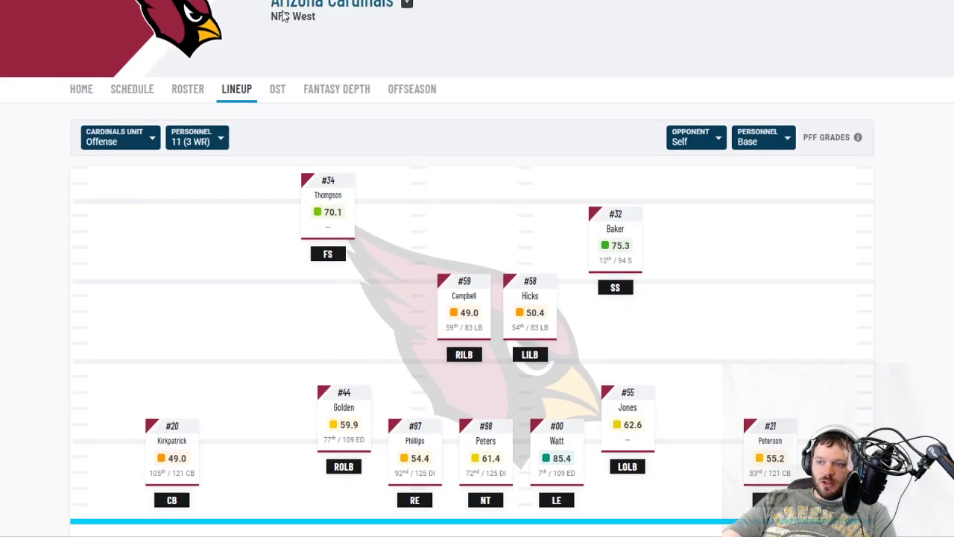
- Examine the Cardinals' full roster grades on PFF, especially the linebackers, interior defenders and edge rushers
left_click(189, 97)
scroll(35, 165, "down", 4)
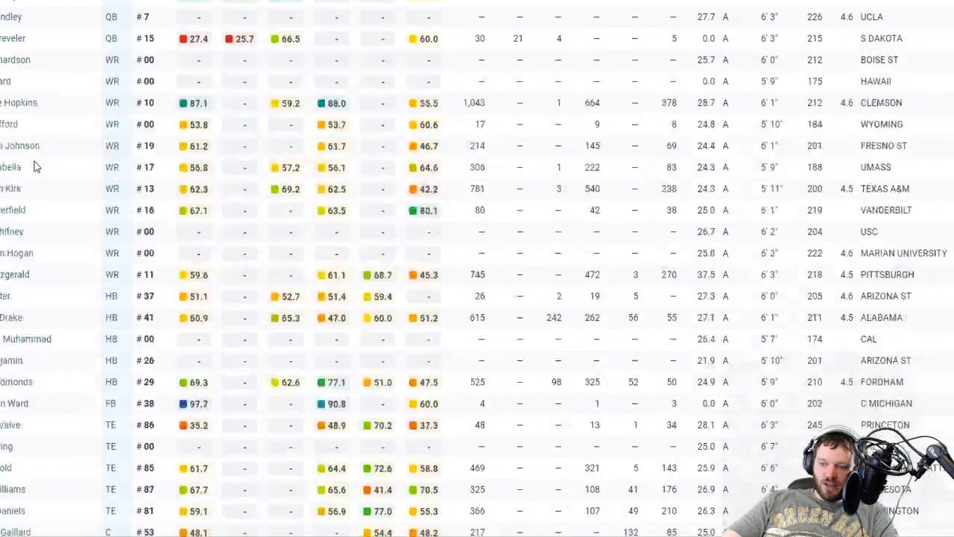
scroll(35, 166, "down", 20)
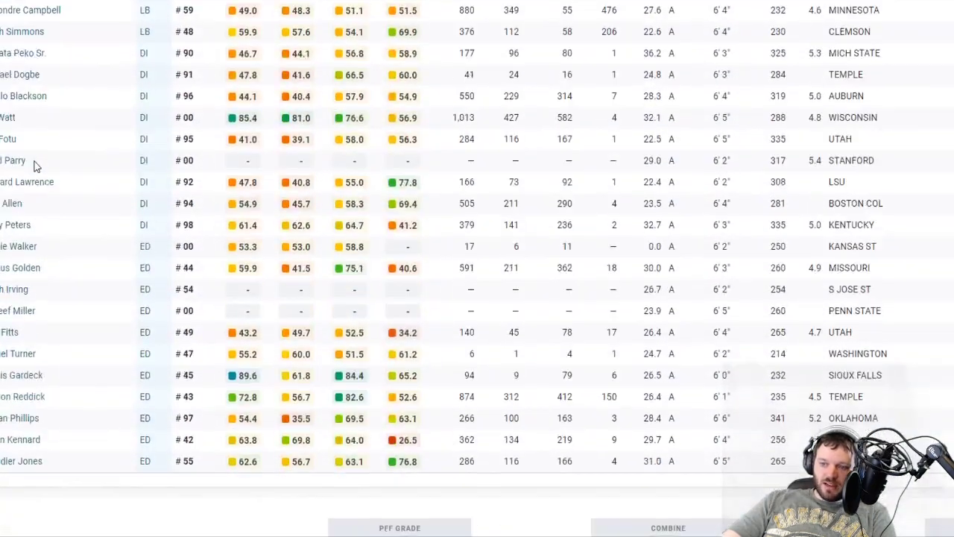
scroll(35, 165, "down", 4)
scroll(35, 166, "up", 3)
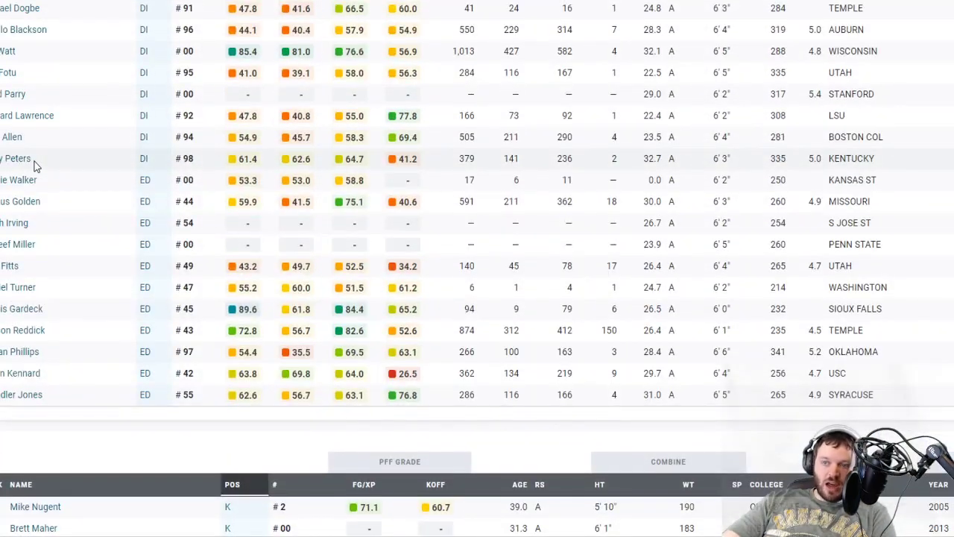
scroll(34, 165, "up", 2)
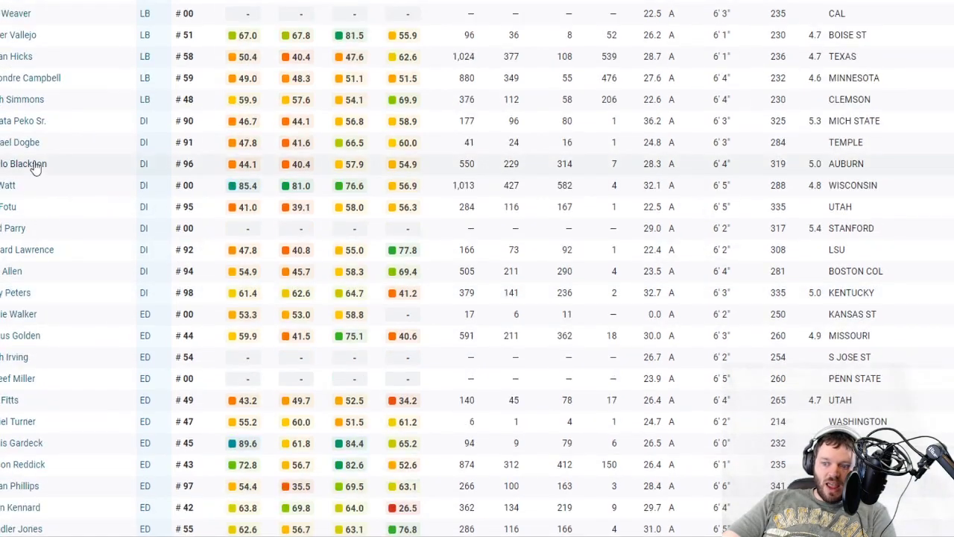
scroll(81, 221, "down", 2)
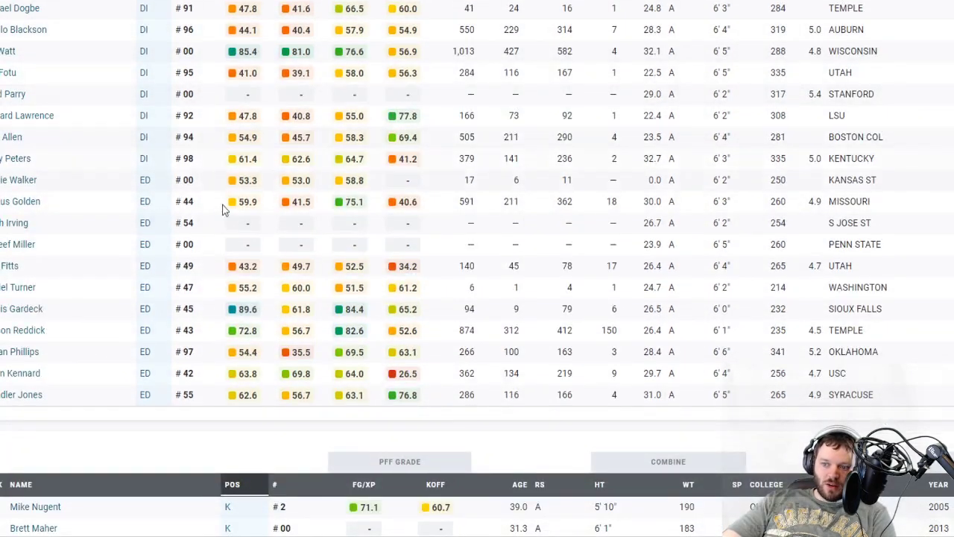
scroll(224, 212, "up", 5)
scroll(224, 216, "up", 7)
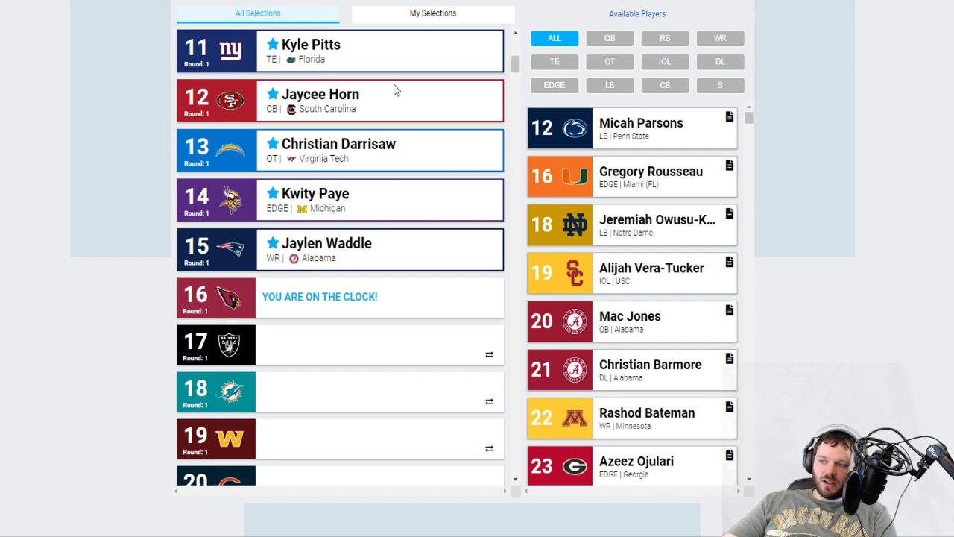
- In the mock draft, draft Gregory Rousseau for the Cardinals at pick 16 and Micah Parsons for the Raiders at pick 17
left_click(693, 190)
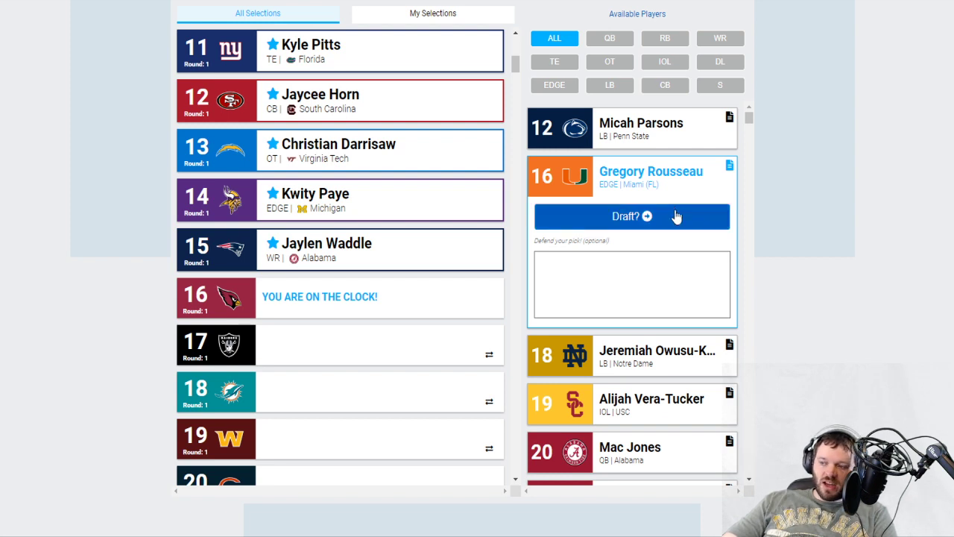
left_click(676, 216)
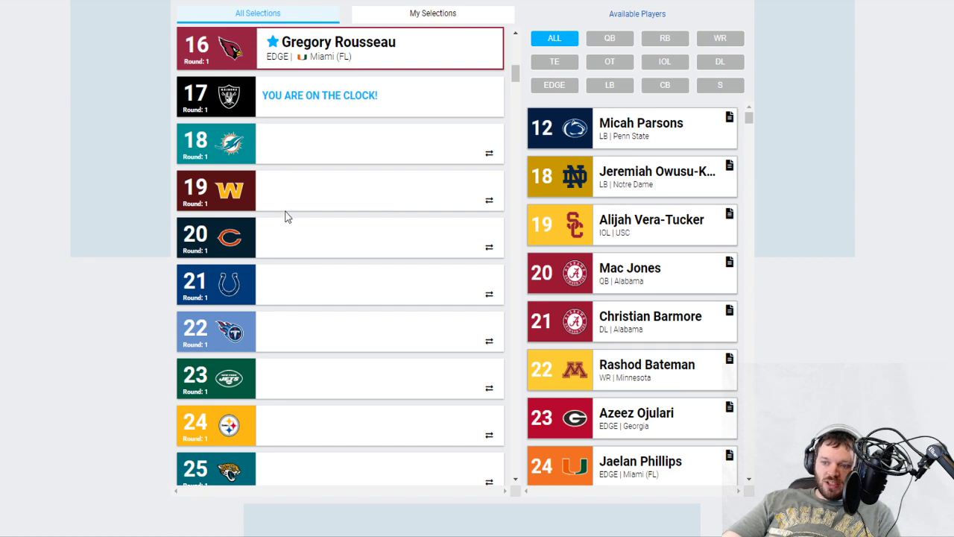
left_click(714, 133)
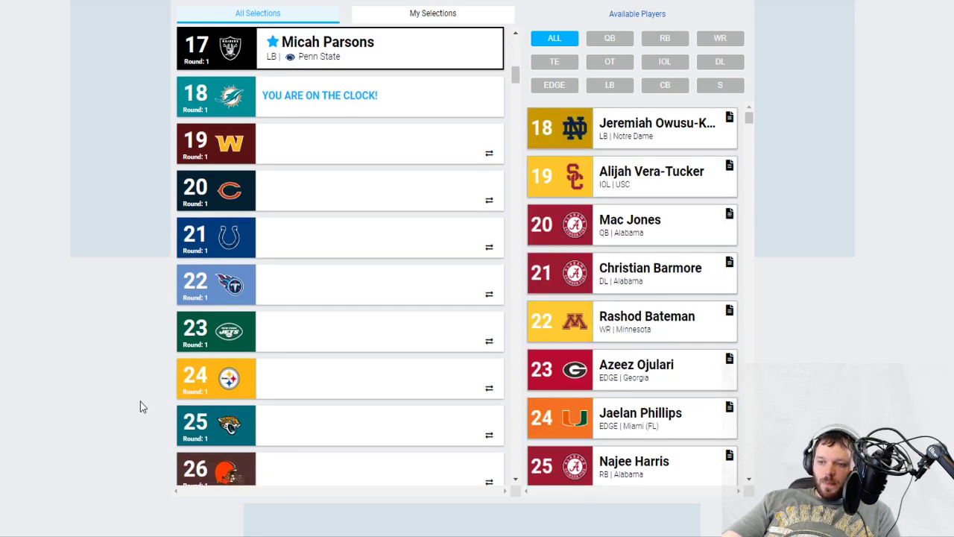
- Review the first-round picks made so far, and examine the Miami Dolphins' roster grades on PFF
scroll(204, 370, "up", 10)
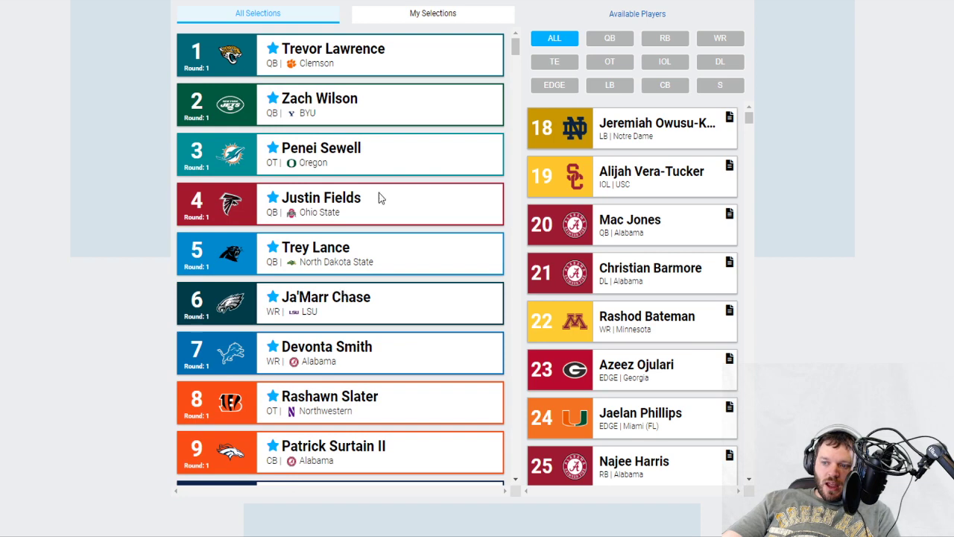
scroll(366, 330, "down", 8)
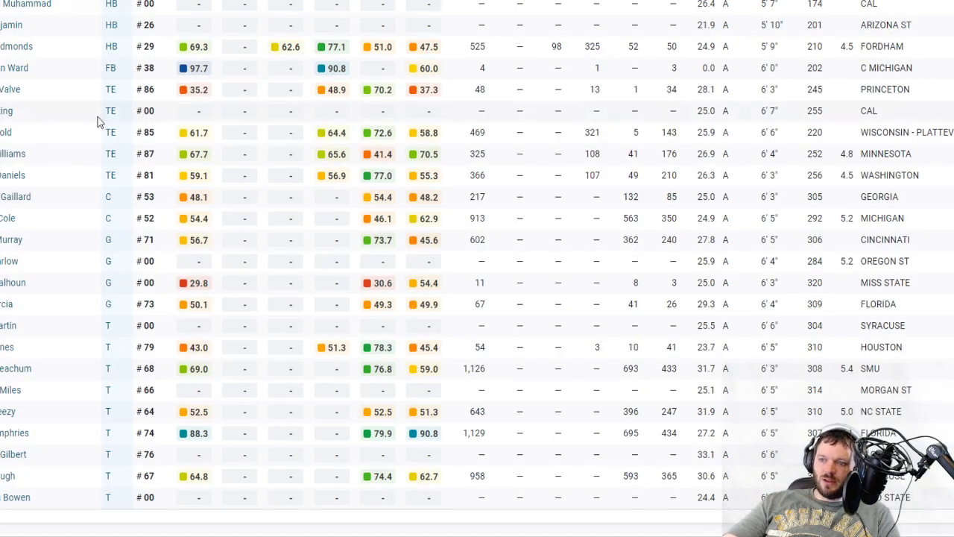
scroll(102, 123, "up", 10)
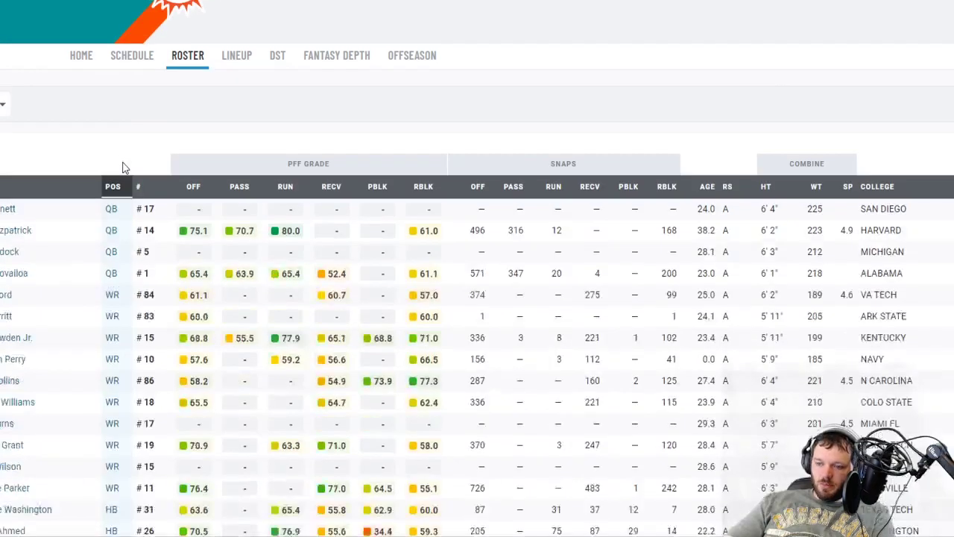
scroll(122, 166, "down", 5)
scroll(123, 168, "down", 10)
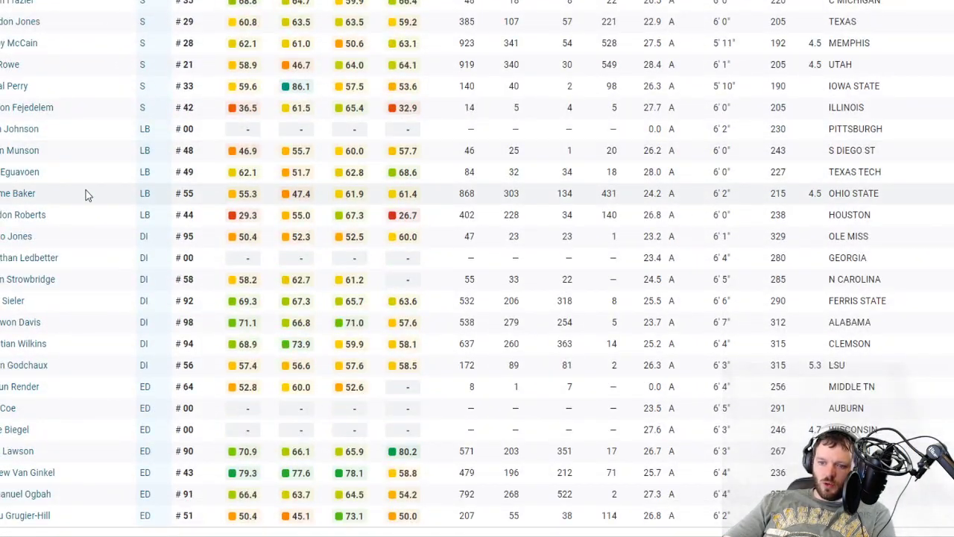
- View linebacker Jerome Baker's player card, and compare the Dolphins' offensive and defensive roster grades by position
left_click(9, 198)
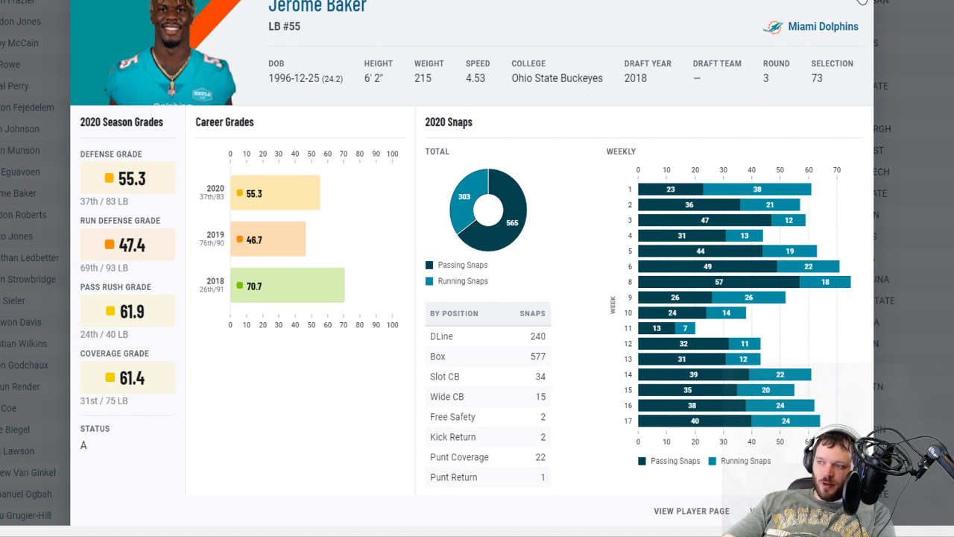
key("Escape")
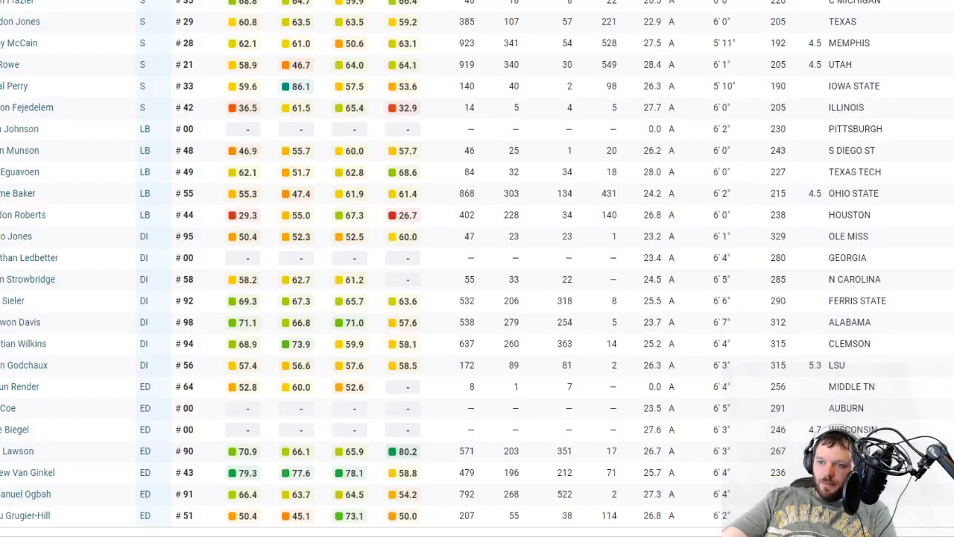
scroll(41, 13, "up", 5)
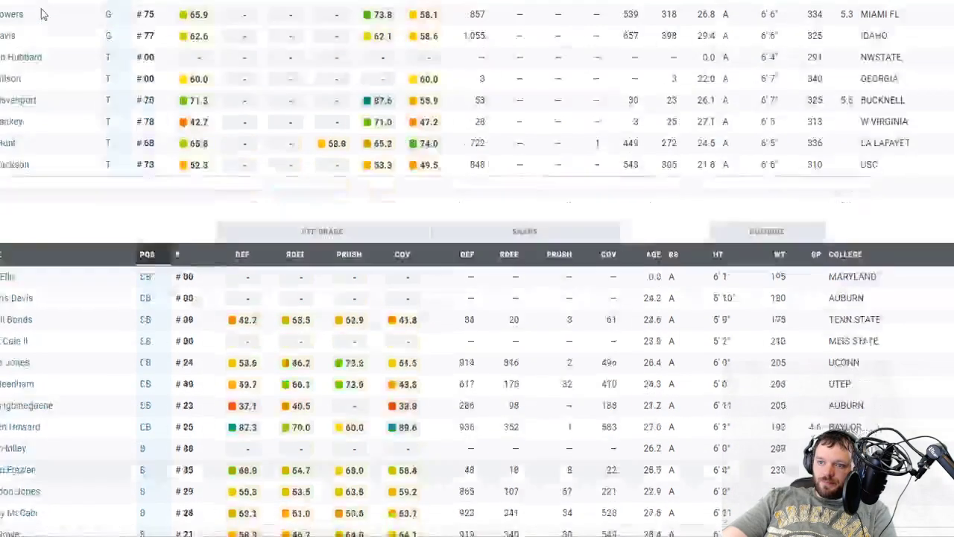
scroll(41, 13, "up", 2)
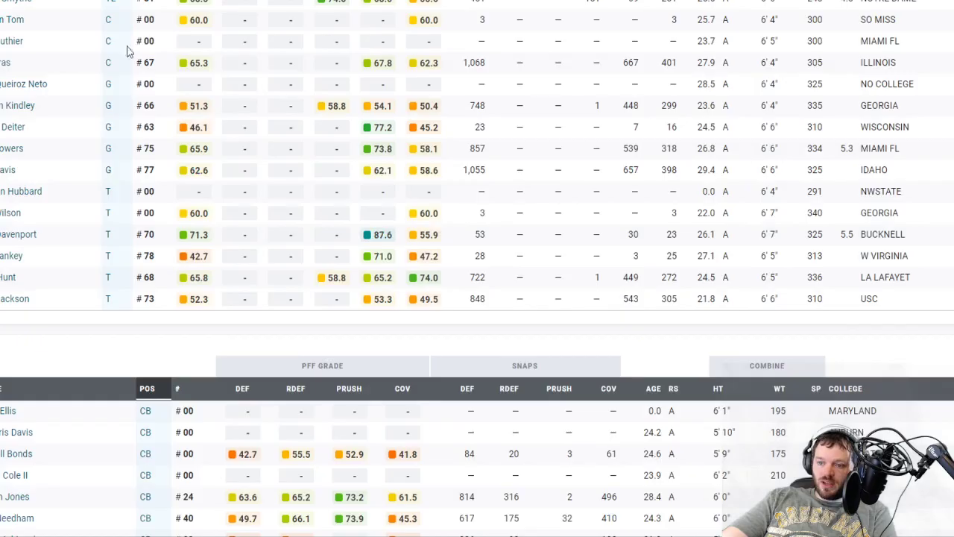
scroll(89, 196, "down", 9)
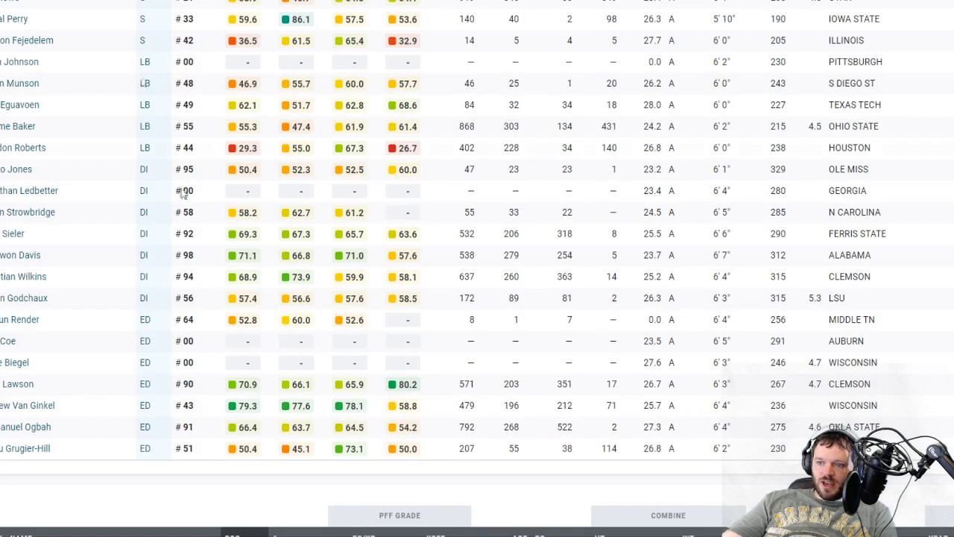
scroll(182, 189, "up", 10)
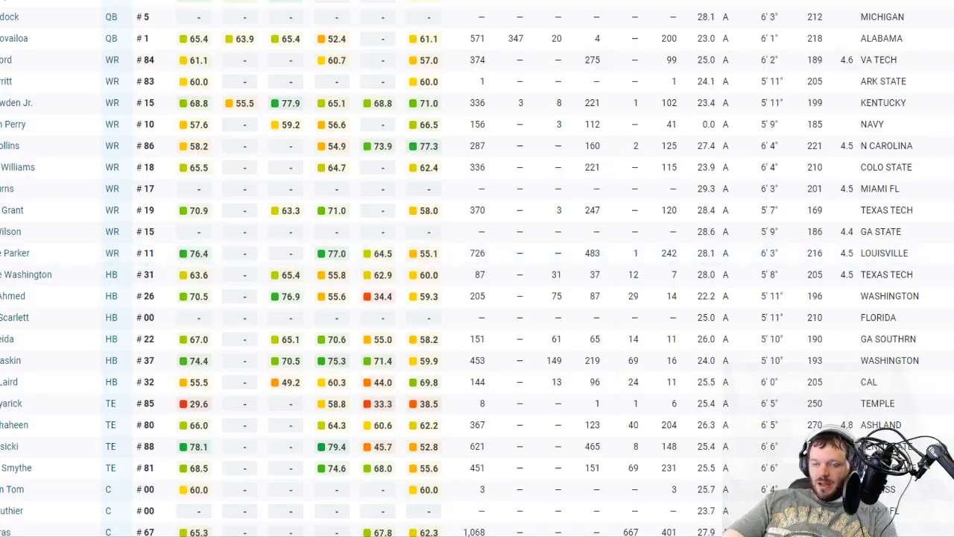
- Return to the mock draft and draft wide receiver Rashod Bateman for the Dolphins at pick 18
key("alt+Tab")
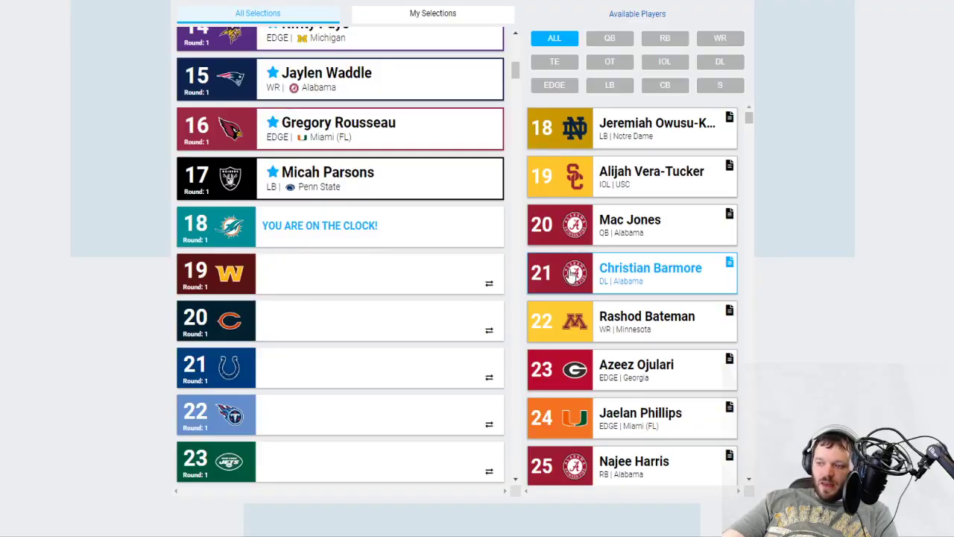
left_click(687, 321)
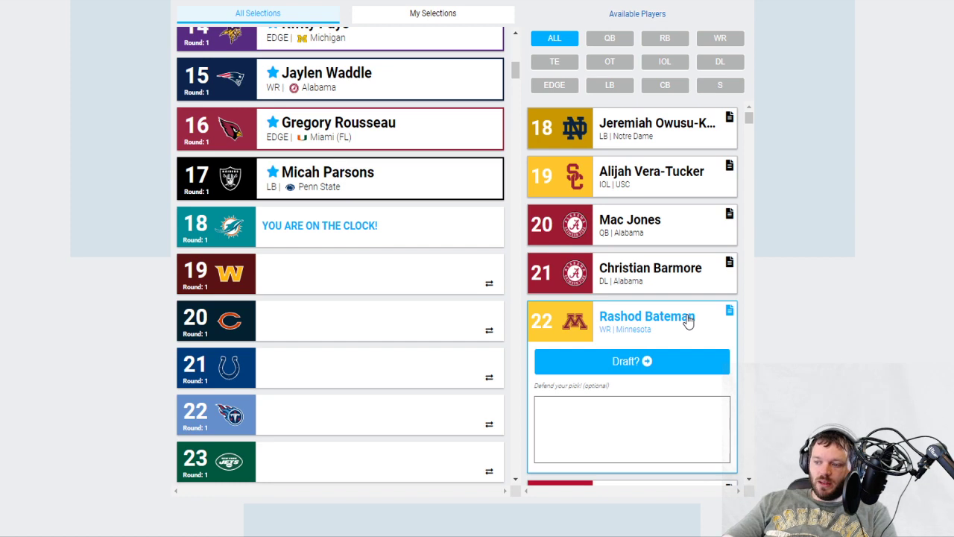
left_click(692, 374)
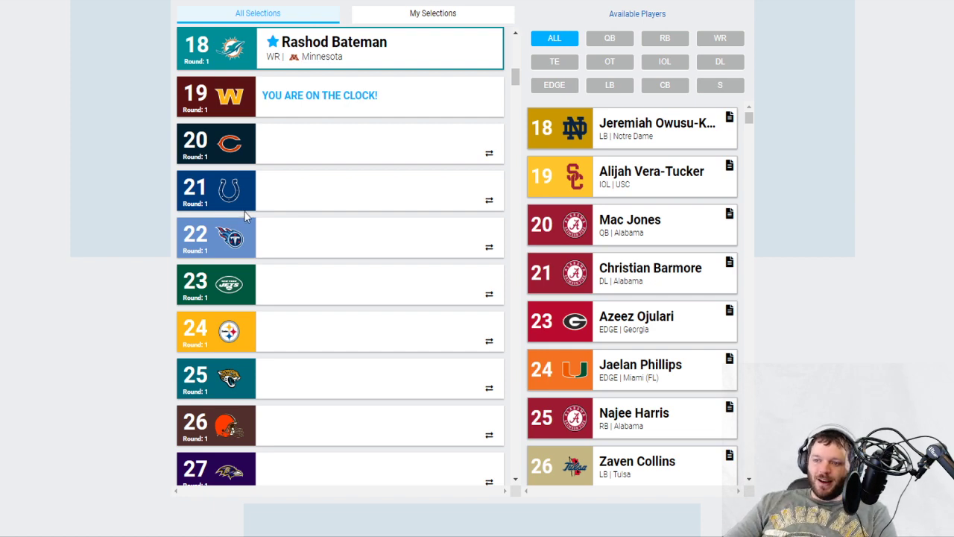
- Review the recent selections and the teams picking after Washington in the mock draft
scroll(379, 240, "up", 4)
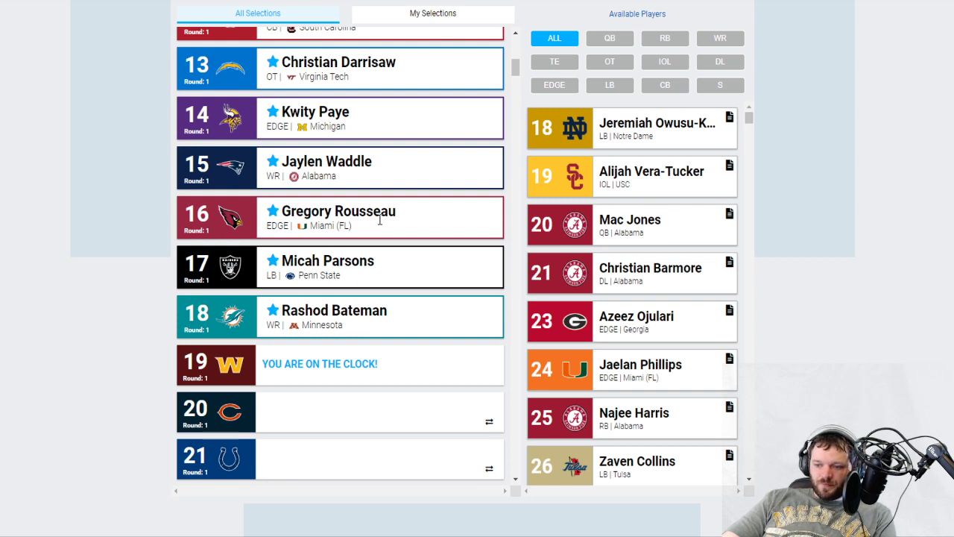
scroll(220, 369, "down", 1)
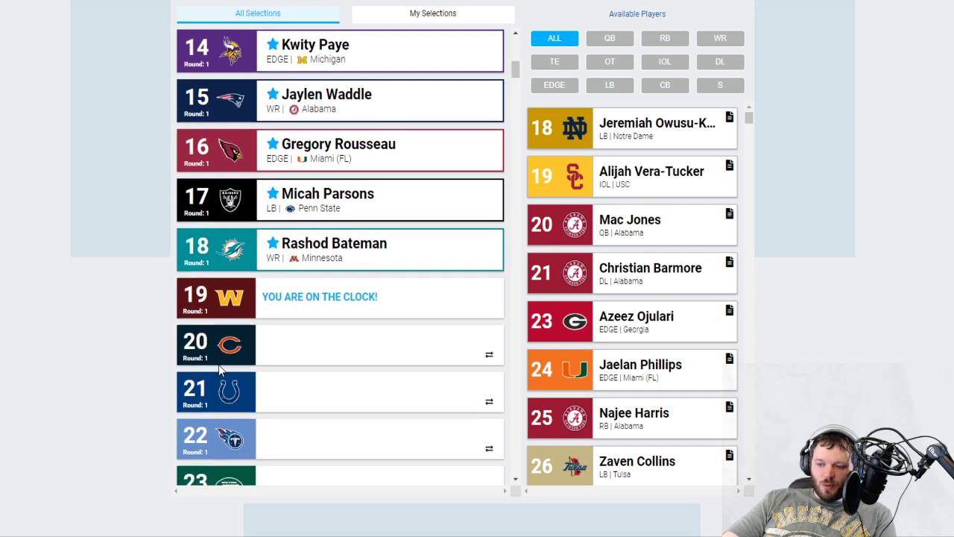
scroll(220, 368, "down", 1)
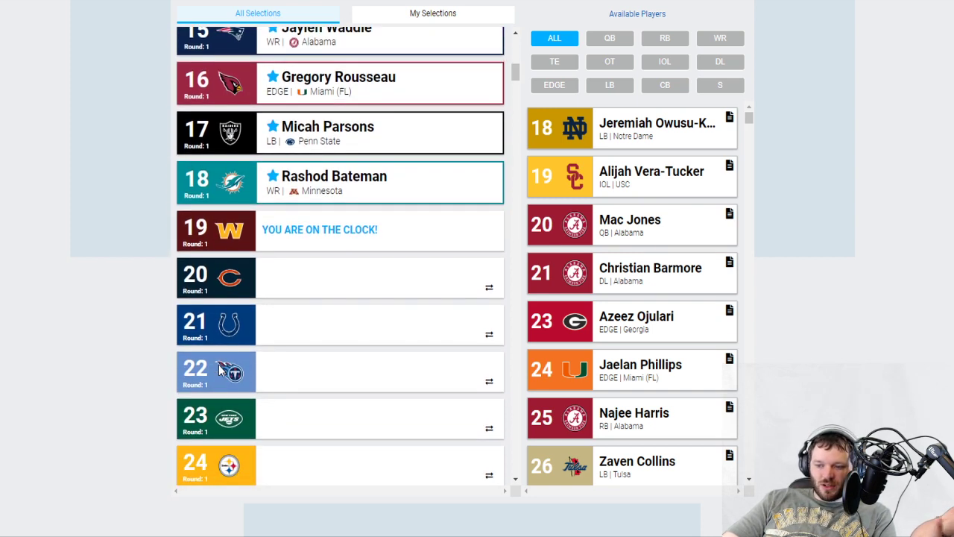
scroll(220, 369, "down", 1)
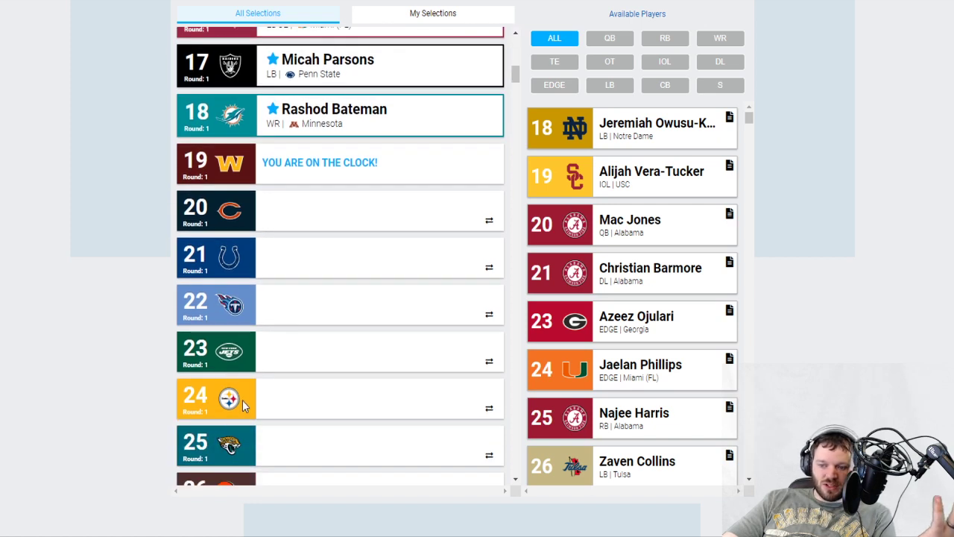
scroll(297, 323, "up", 1)
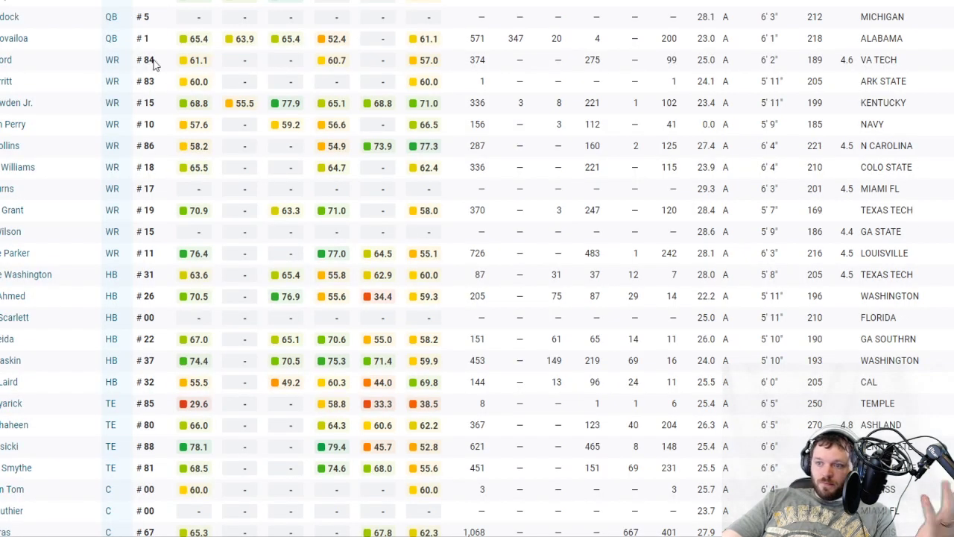
- Check the Washington Football Team's quarterback grades on PFF, and draft Mac Jones for Washington at pick 19
scroll(414, 4, "up", 4)
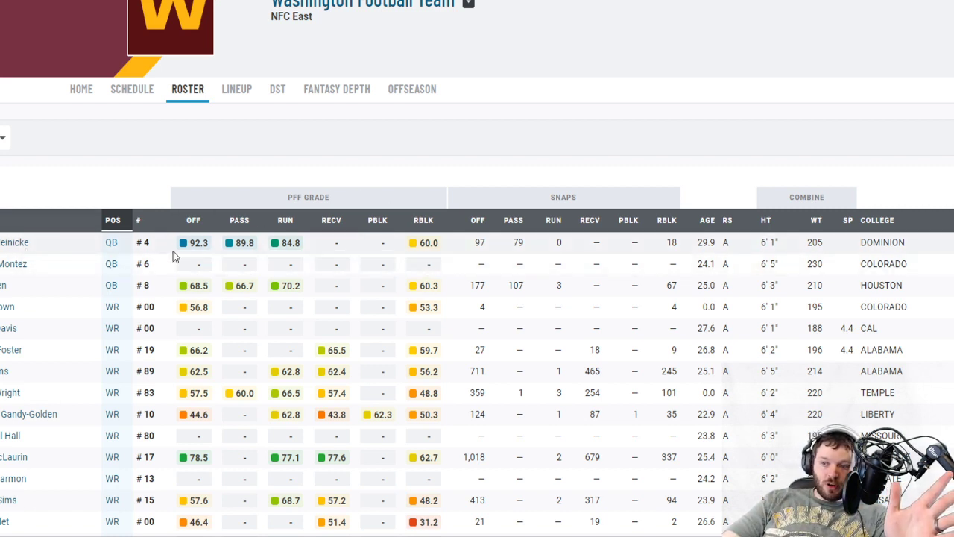
double_click(199, 242)
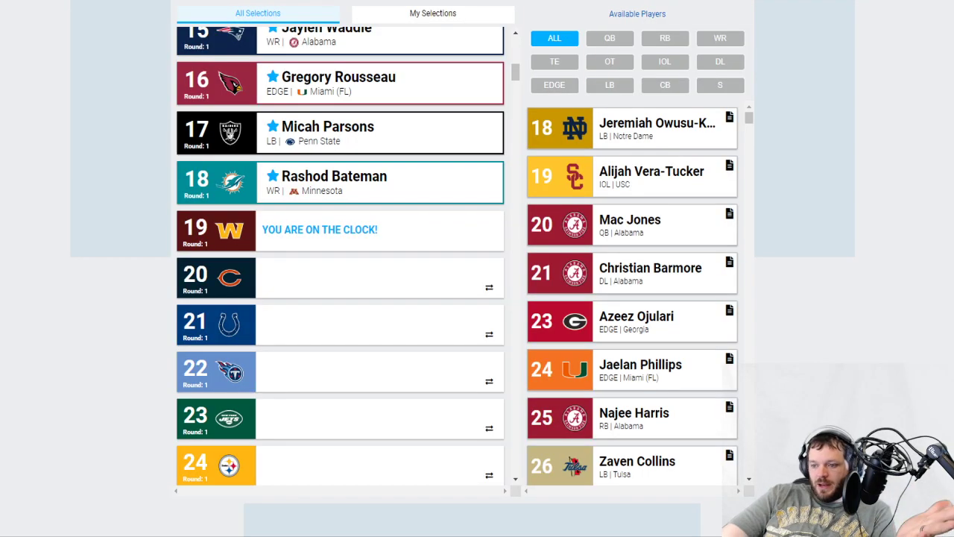
left_click(669, 221)
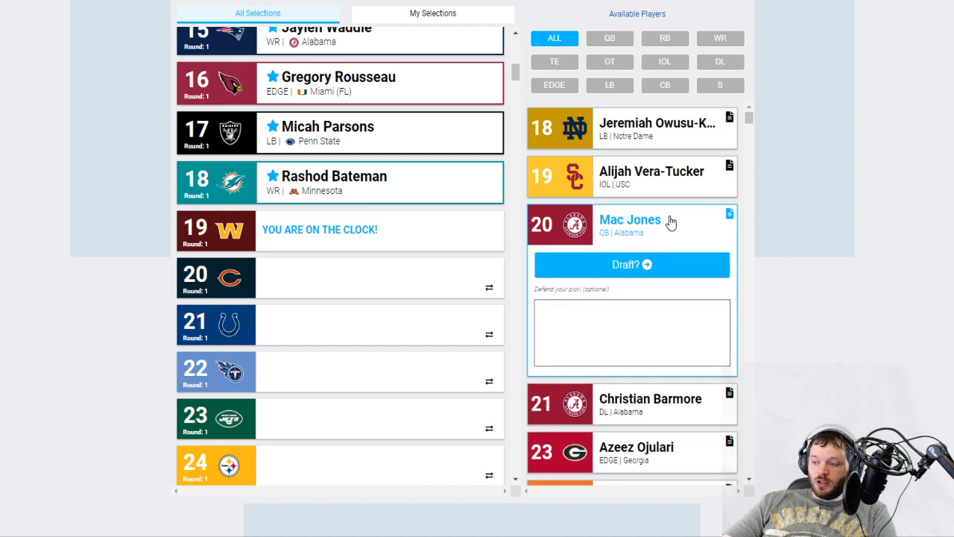
left_click(667, 266)
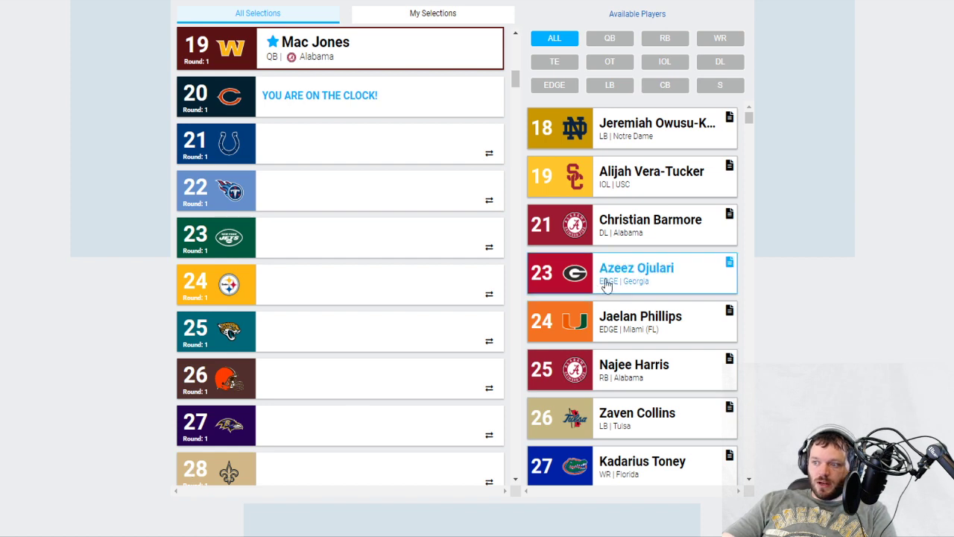
- Review the available offensive tackles, restore the list of all positions, and examine the Chicago Bears' roster grades on PFF
left_click(623, 62)
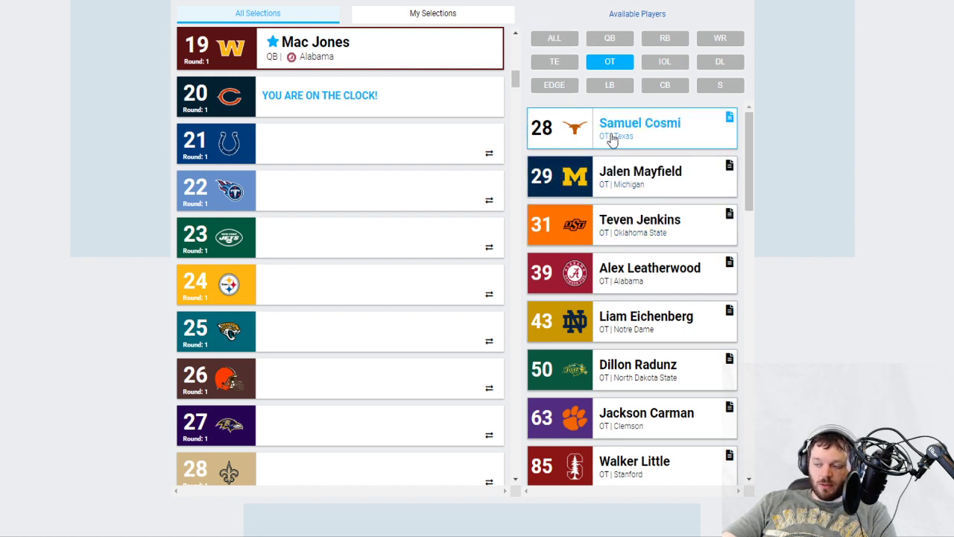
left_click(541, 47)
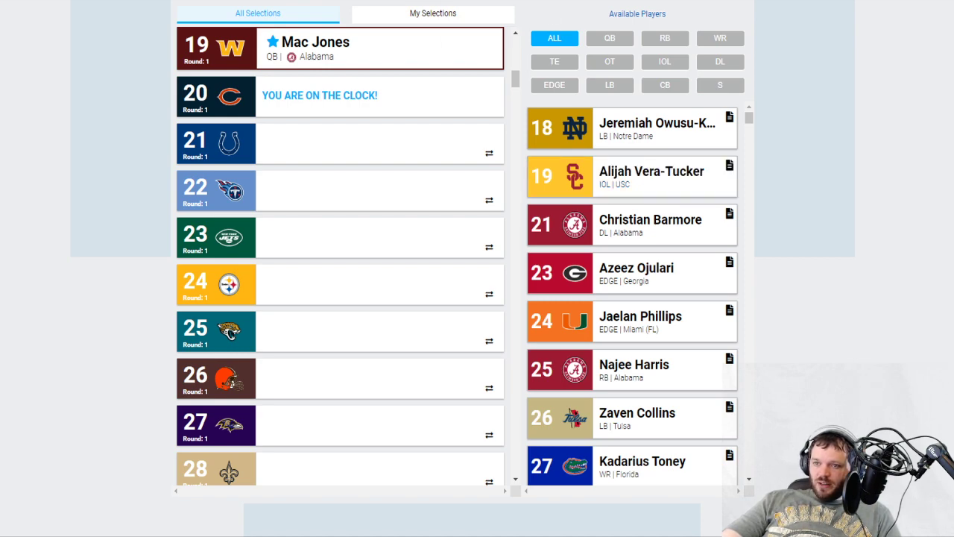
key("ctrl+Tab")
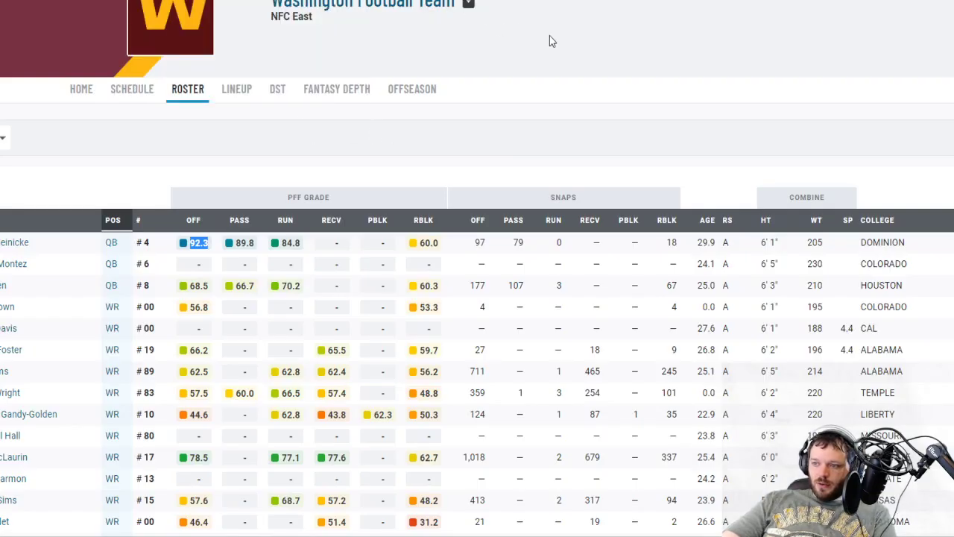
key("ctrl+Tab")
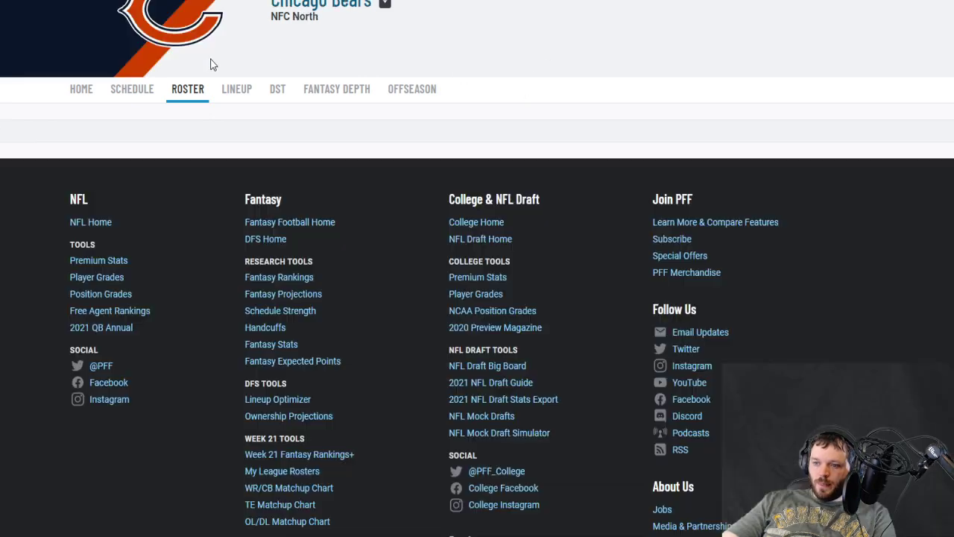
scroll(41, 195, "down", 8)
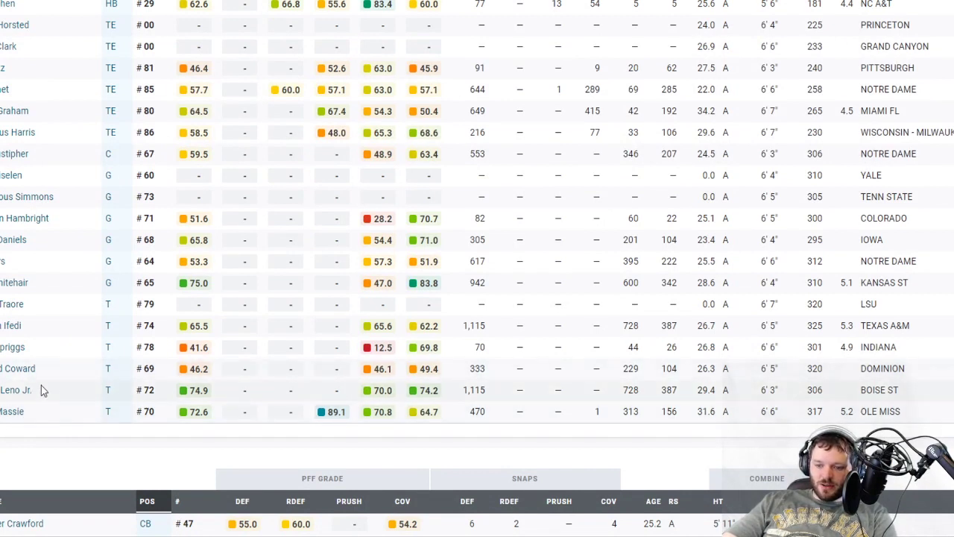
- Search the web for Bears tackle Charles Leno Jr. in a new browser tab, and close the results
left_click_drag(39, 389, 0, 390)
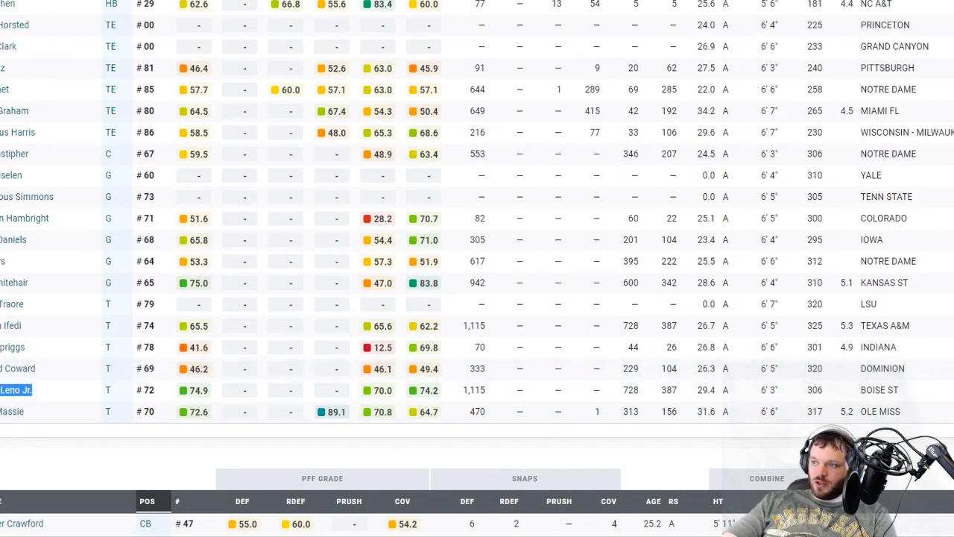
key("ctrl+c")
key("ctrl+t")
key("ctrl+v")
key("Return")
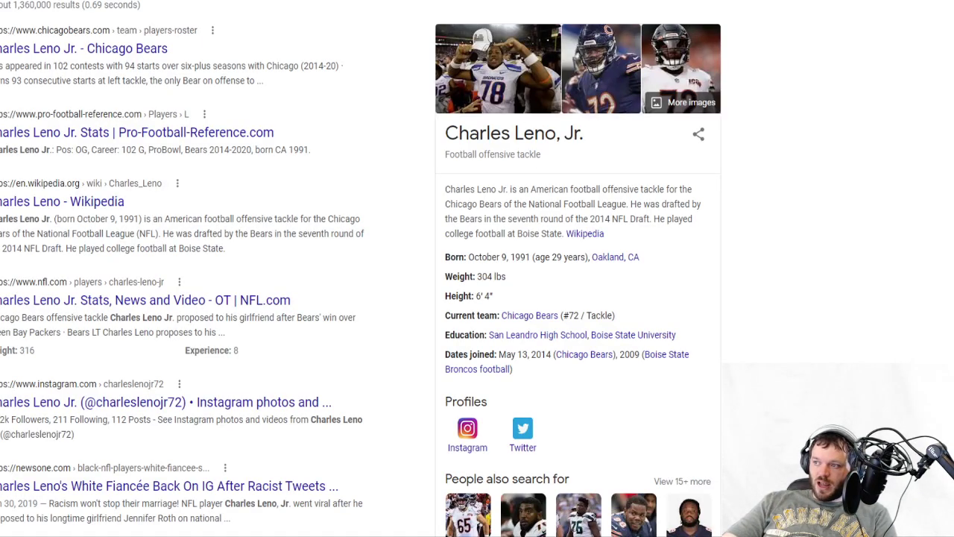
key("ctrl+w")
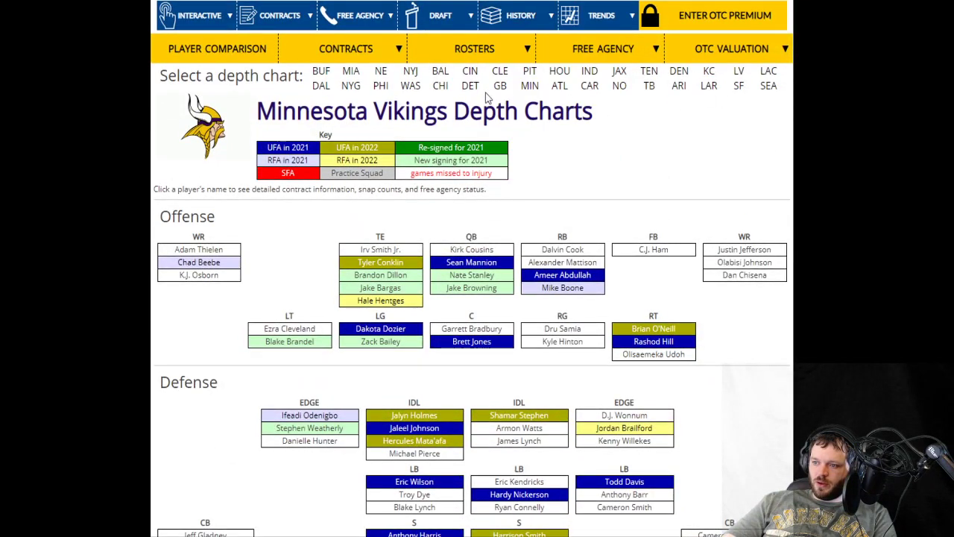
- Open the Chicago Bears depth chart on Over The Cap and view left tackle Charles Leno Jr.'s contract details
left_click(451, 90)
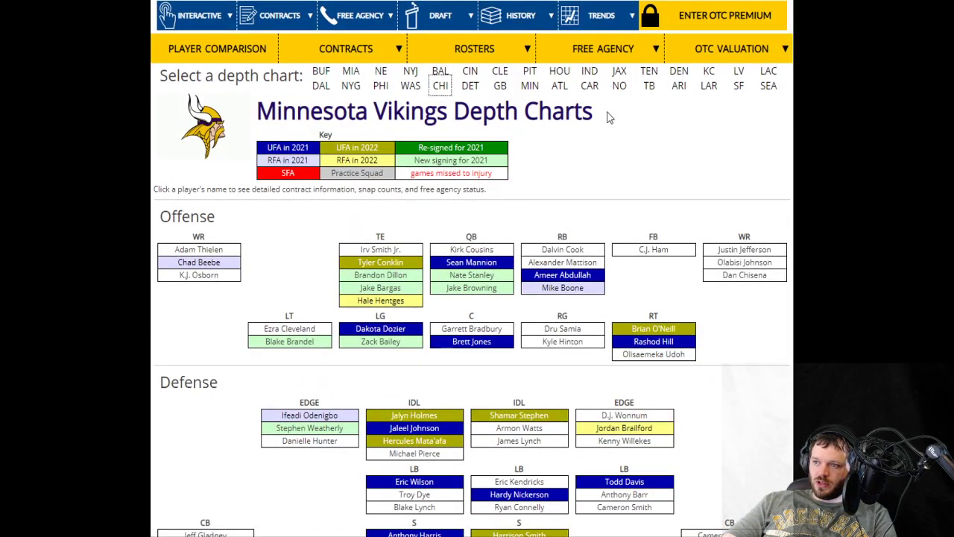
scroll(609, 117, "down", 3)
left_click(308, 128)
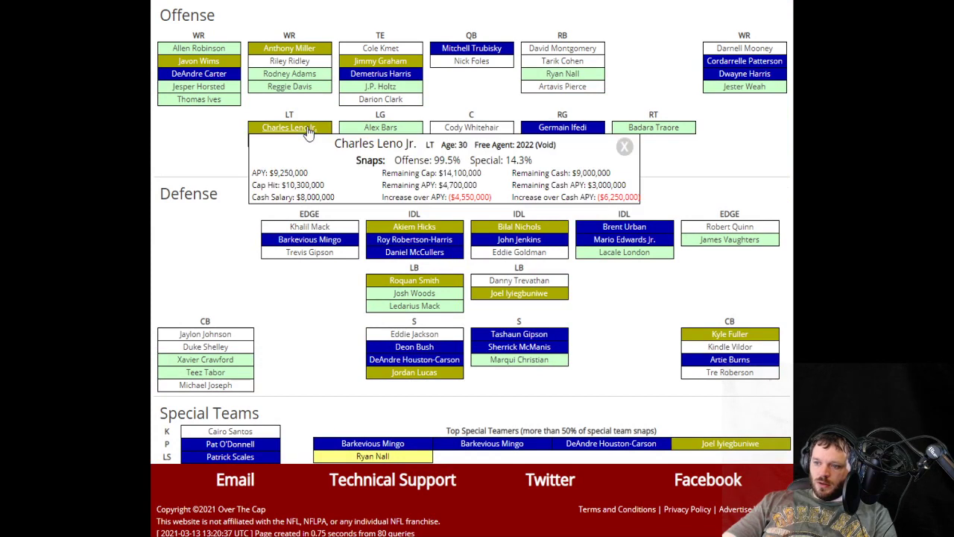
- Filter the available players to offensive tackles and look up Samuel Cosmi from Texas on PFF
left_click(114, 247)
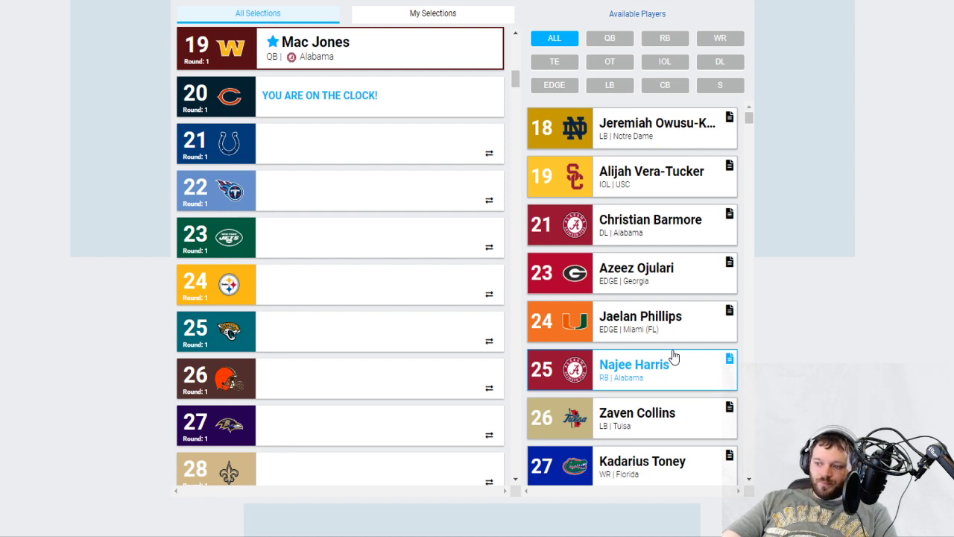
left_click(616, 64)
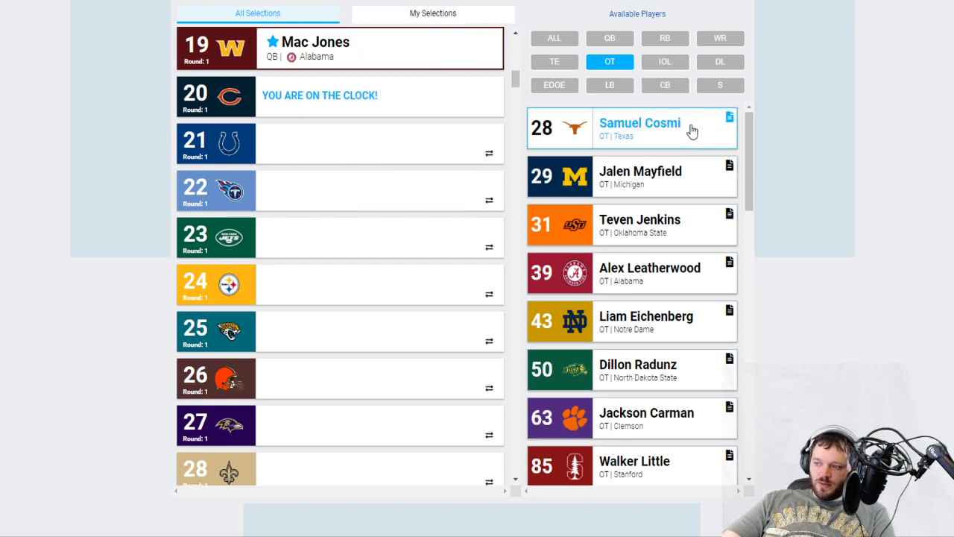
left_click_drag(692, 131, 602, 135)
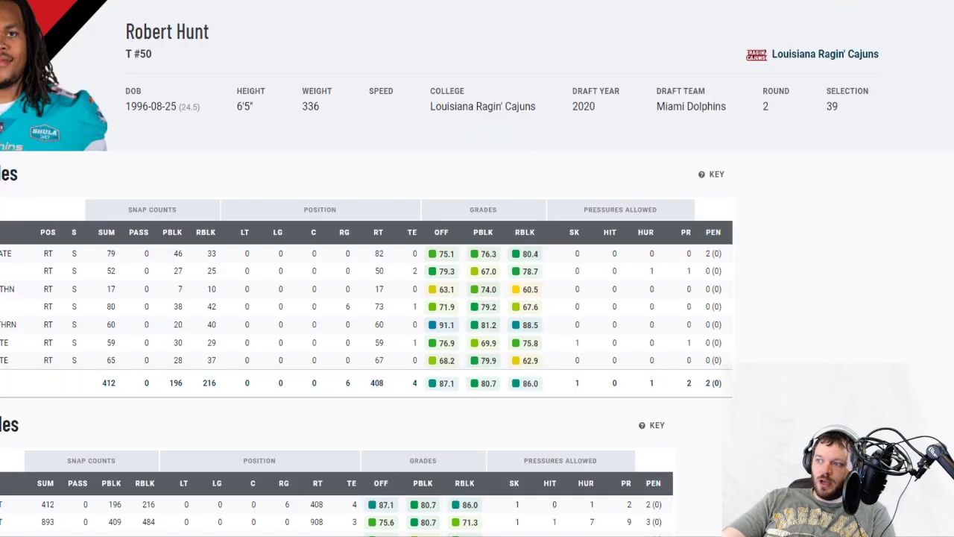
left_click(848, 15)
type("Samuel Cosmi")
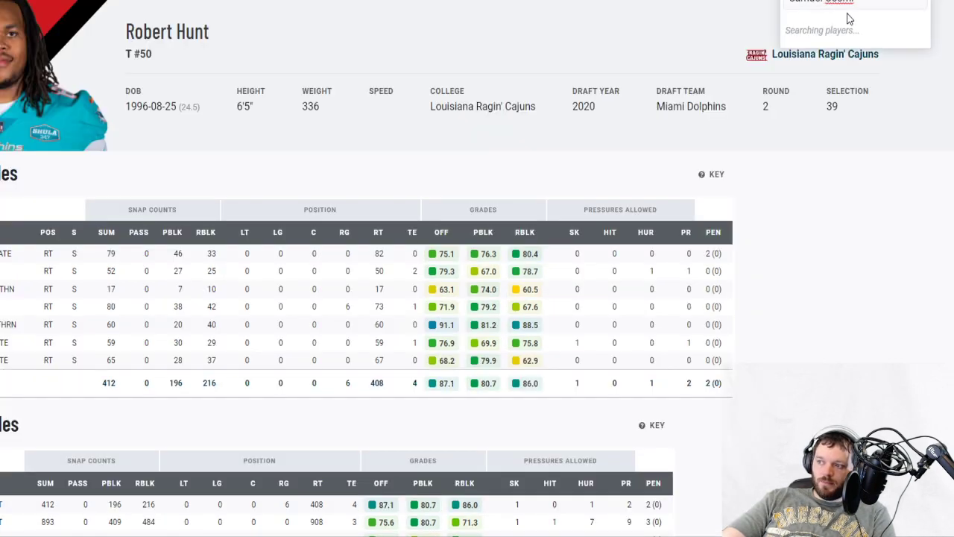
left_click(837, 37)
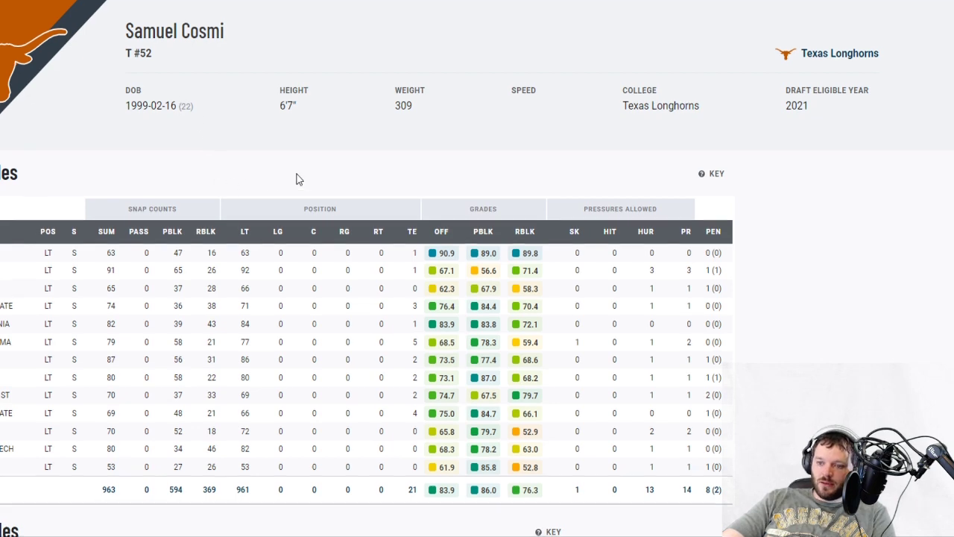
- Examine Samuel Cosmi's game-by-game and season grades on PFF, including his right tackle snap count
scroll(296, 179, "down", 1)
scroll(714, 53, "up", 1)
scroll(412, 143, "down", 2)
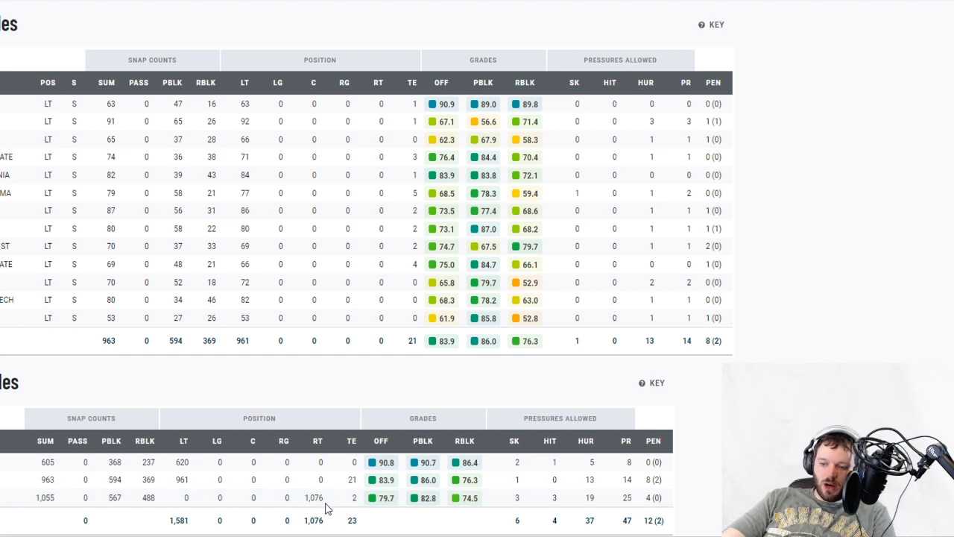
left_click_drag(320, 497, 304, 497)
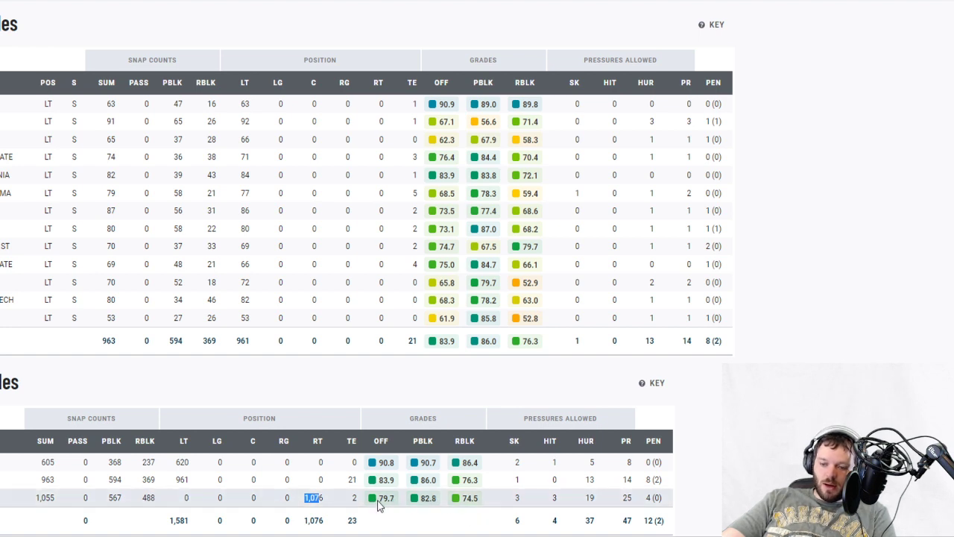
scroll(264, 283, "up", 3)
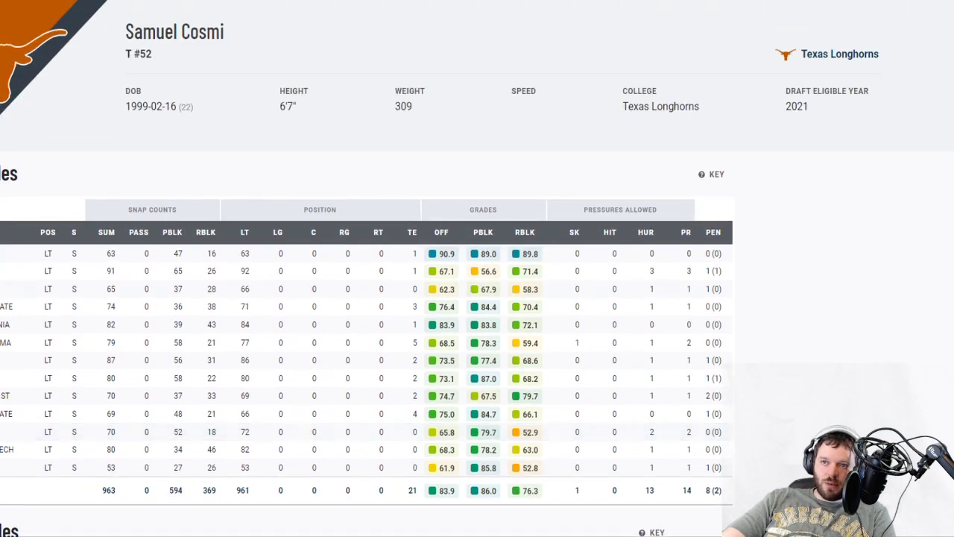
- Return to the mock draft and draft Samuel Cosmi for the Chicago Bears at pick 20
key("alt+Tab")
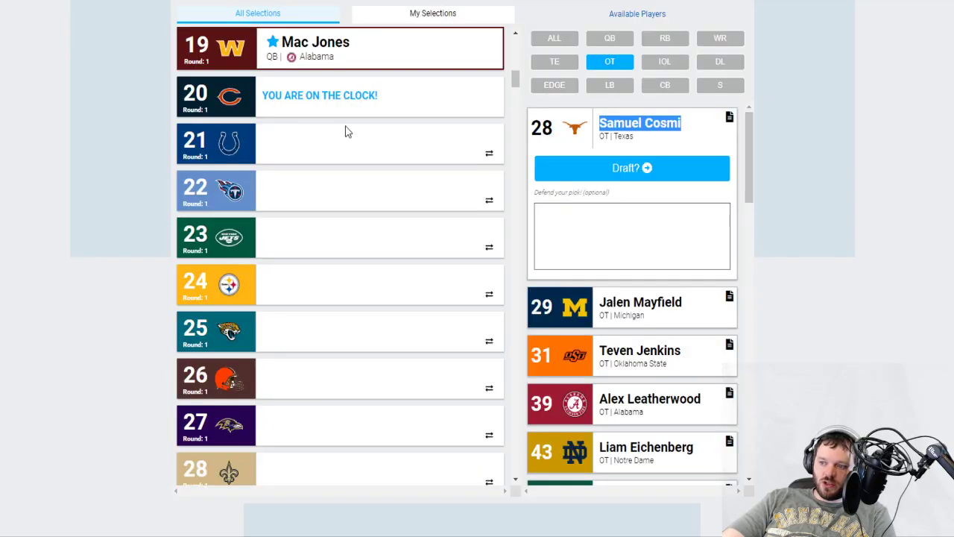
left_click(656, 169)
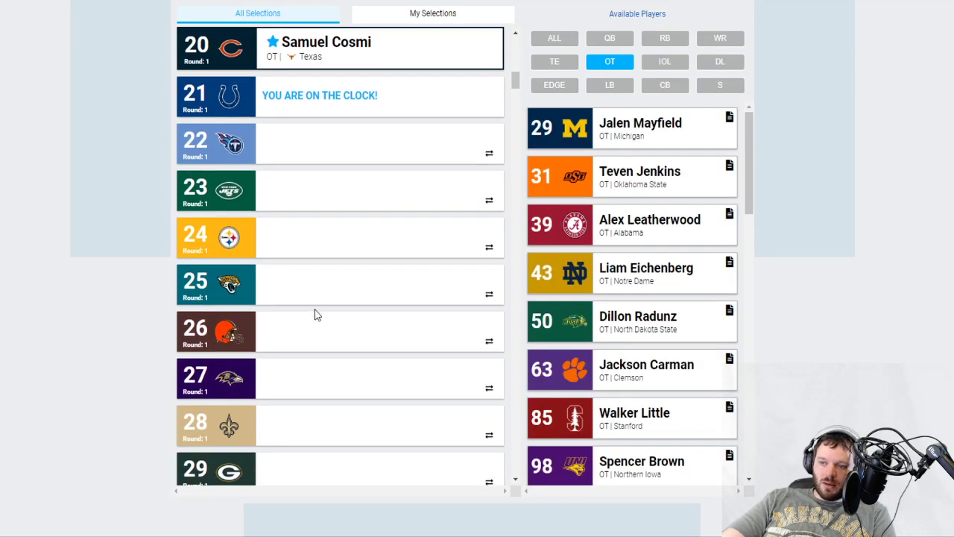
scroll(314, 315, "up", 1)
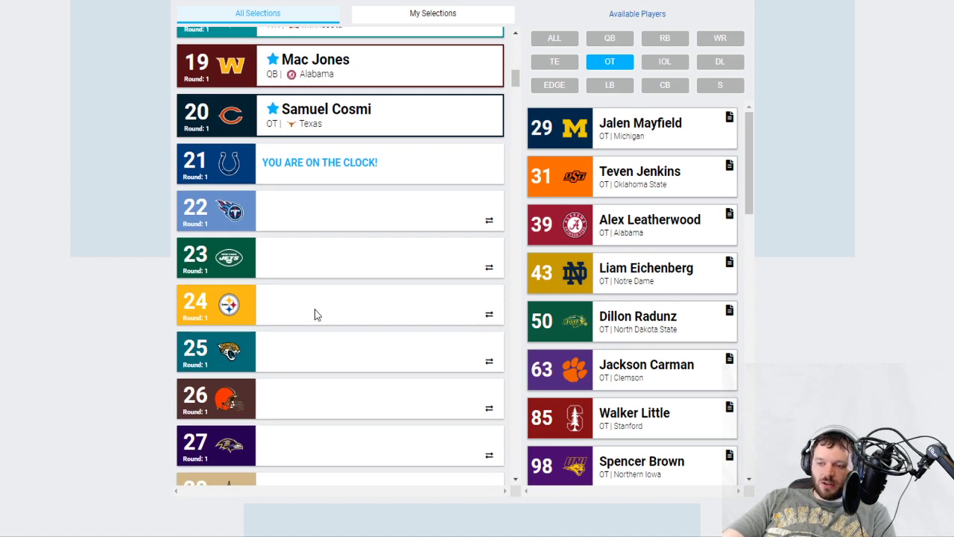
- Compare the available players at all positions with the remaining offensive tackles for the Colts' pick 21
left_click(570, 39)
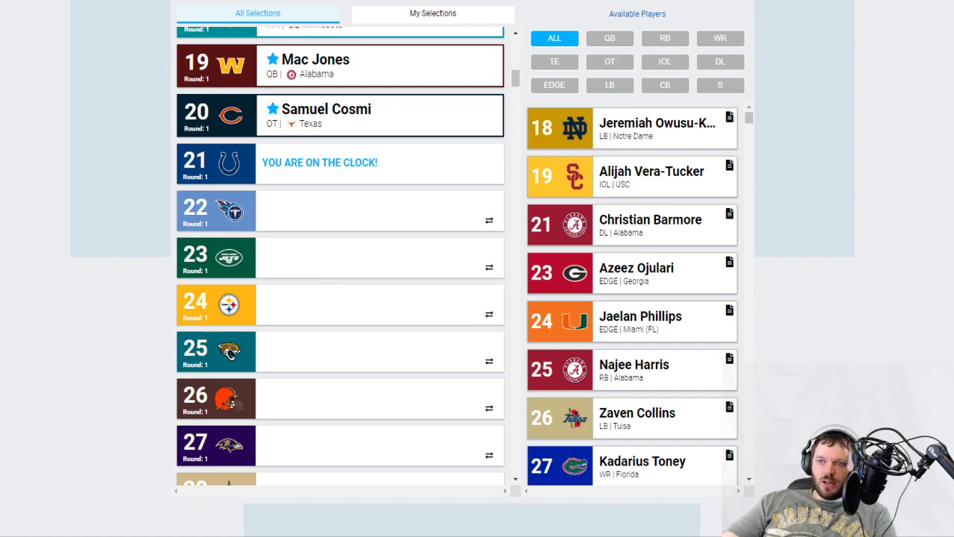
scroll(353, 47, "up", 10)
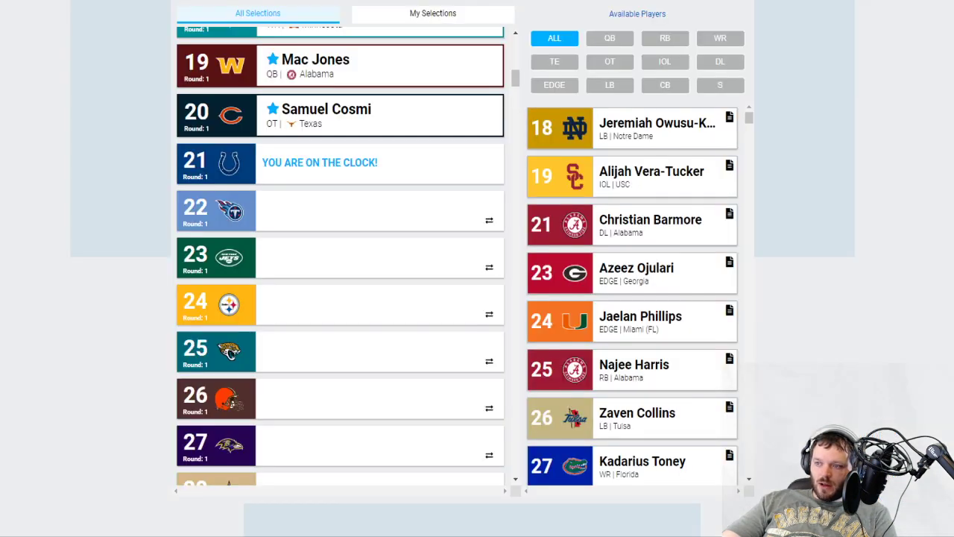
left_click(610, 62)
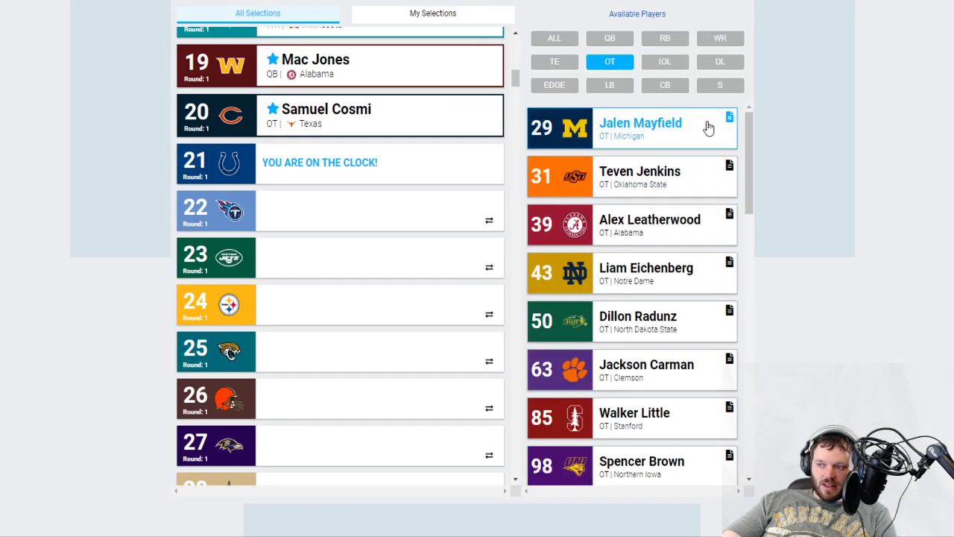
left_click(554, 38)
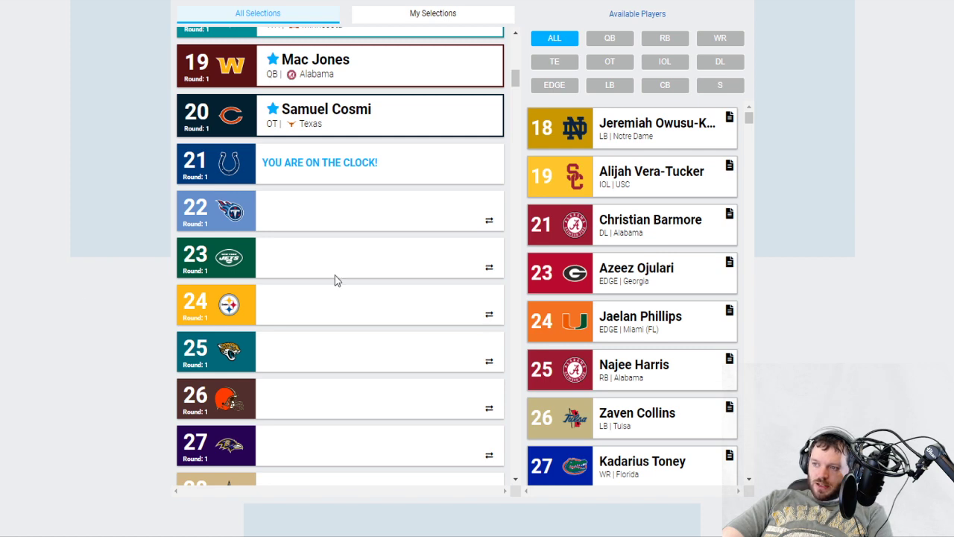
- Pick out tackle Teven Jenkins from Oklahoma State and review his game and season grades on PFF
left_click(610, 61)
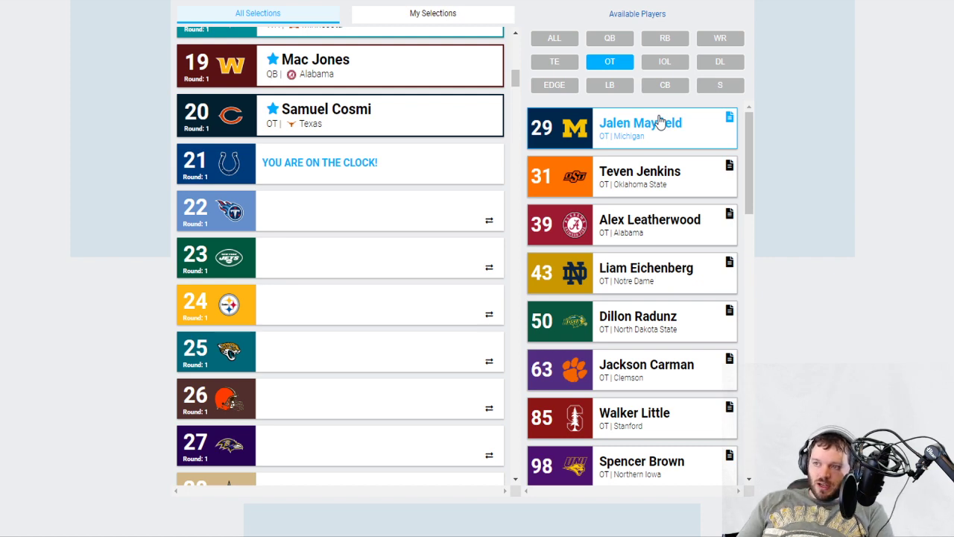
left_click(643, 167)
scroll(385, 165, "down", 1)
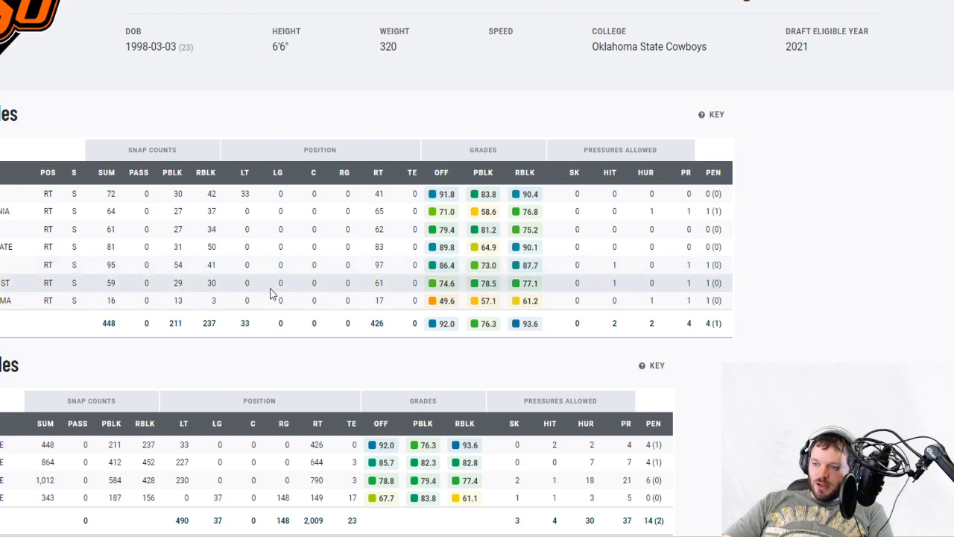
key("ctrl+Tab")
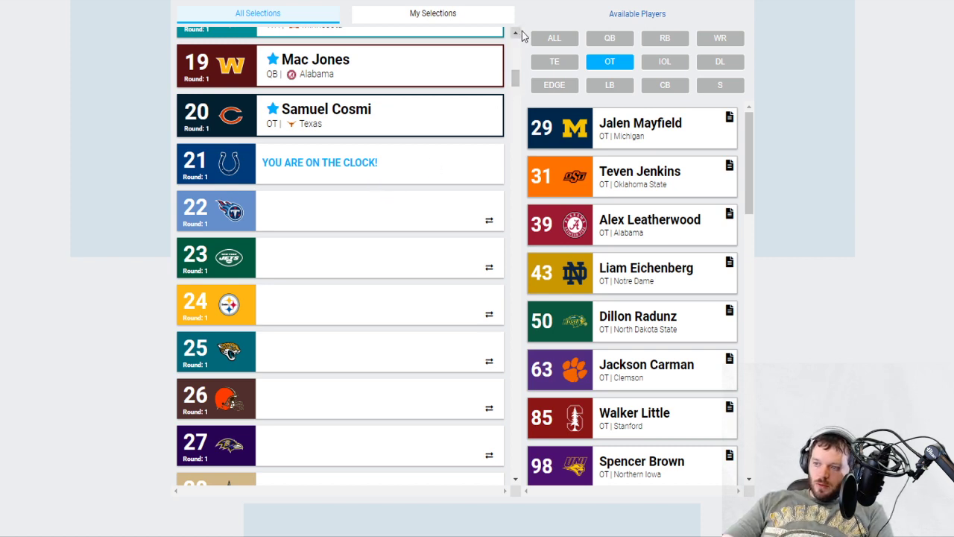
- Review the best available players overall, the offensive tackles and the edge rushers, and restore the list of all positions
left_click(554, 38)
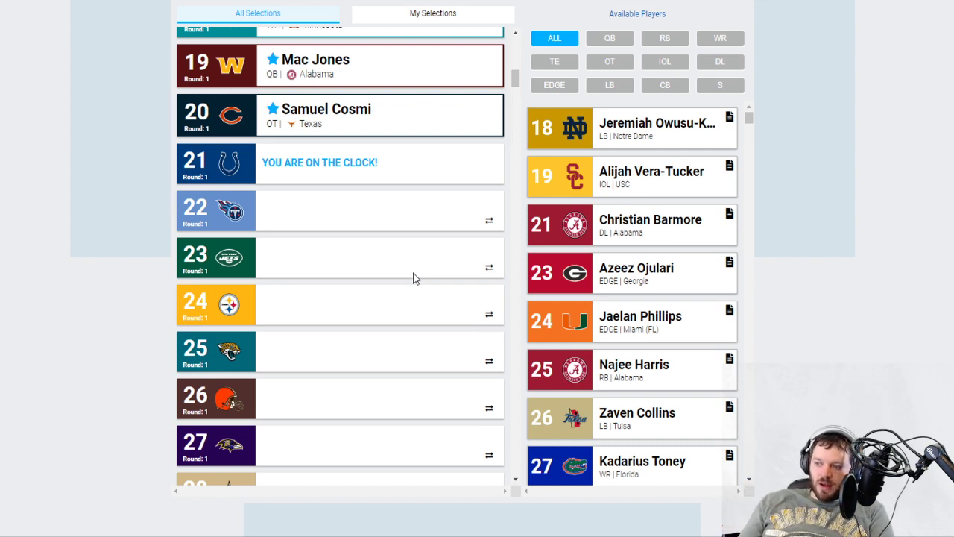
scroll(659, 252, "down", 3)
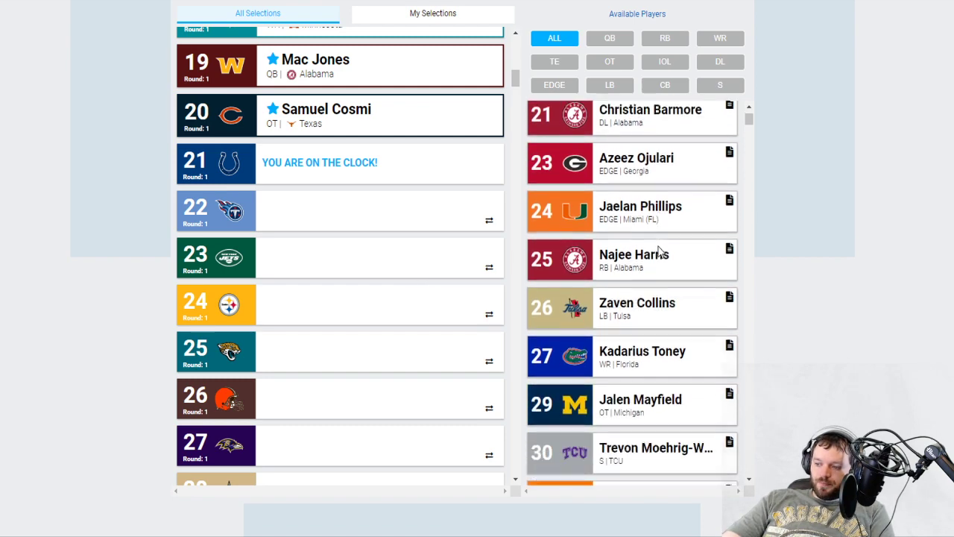
scroll(659, 252, "down", 4)
scroll(659, 252, "up", 7)
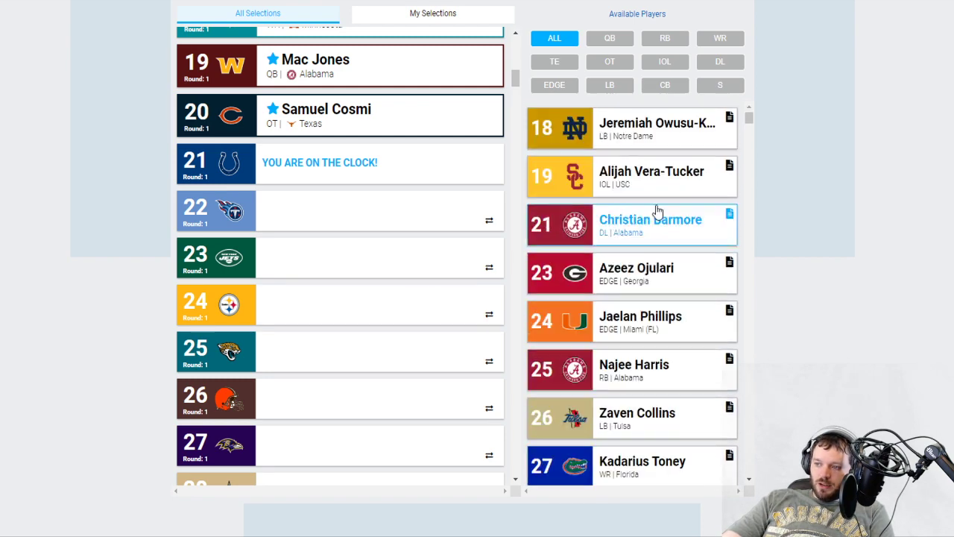
left_click(613, 63)
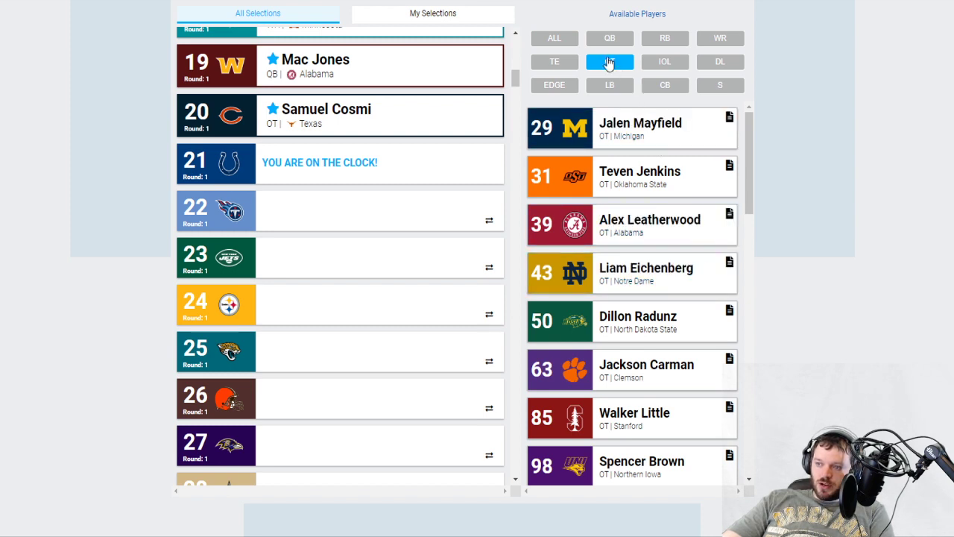
left_click(565, 86)
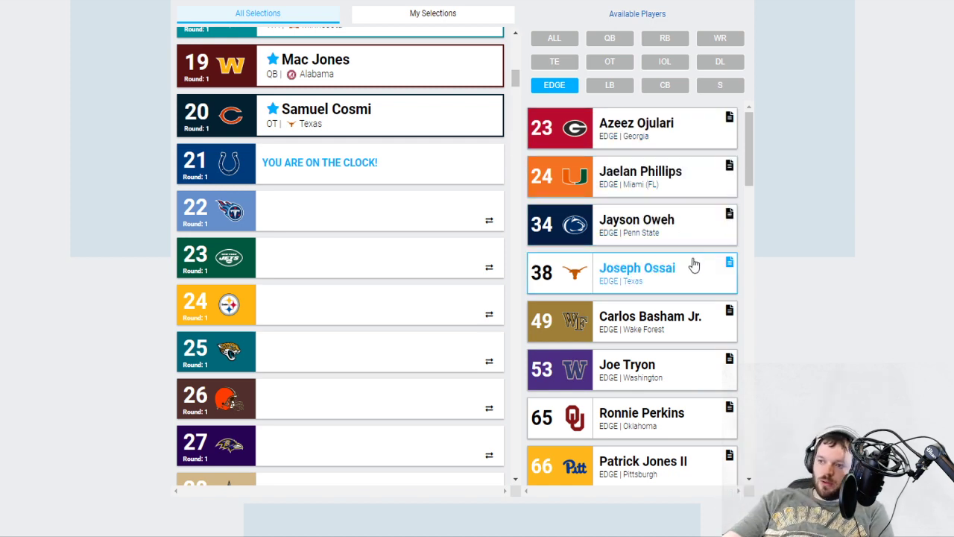
left_click(554, 38)
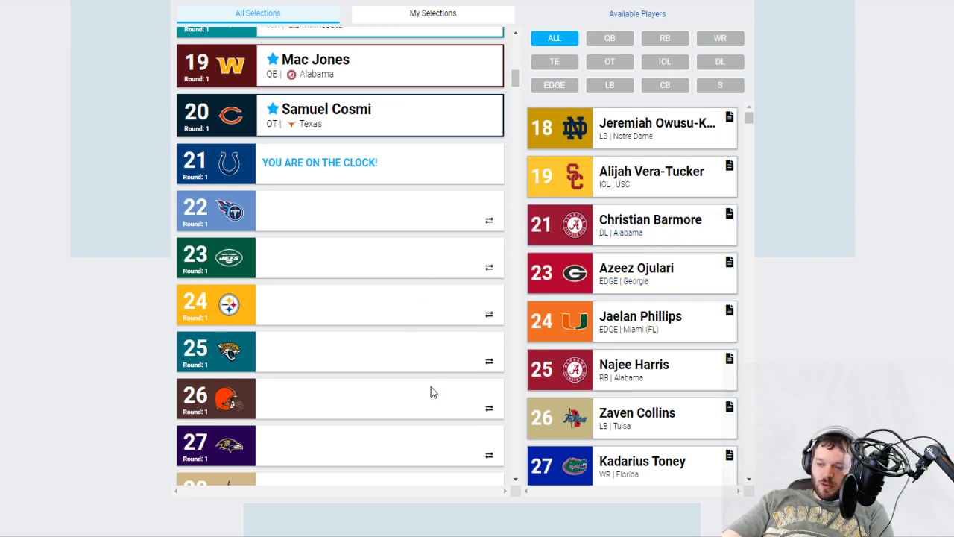
- Trade Cleveland's picks 26 and 92 to Indianapolis for picks 21 and 166
left_click(489, 409)
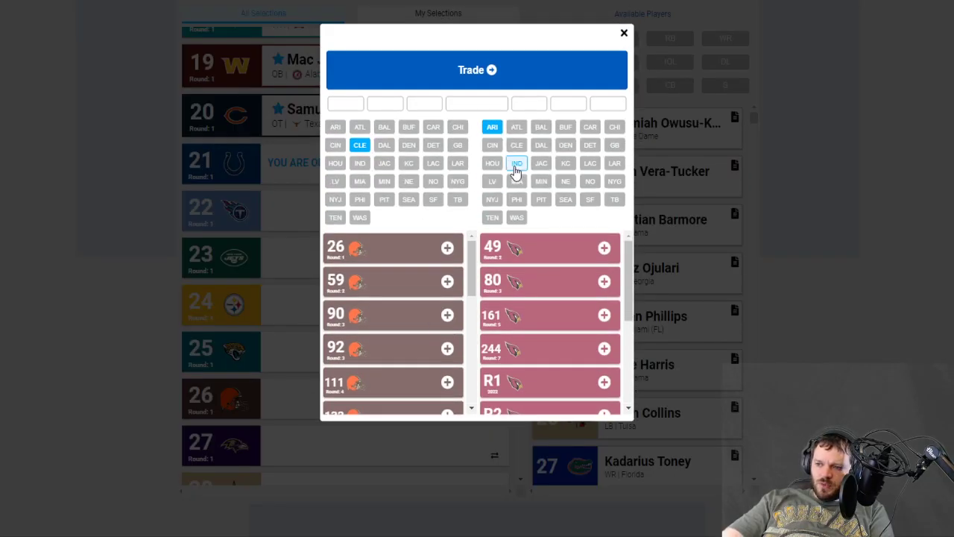
left_click(516, 164)
left_click(604, 246)
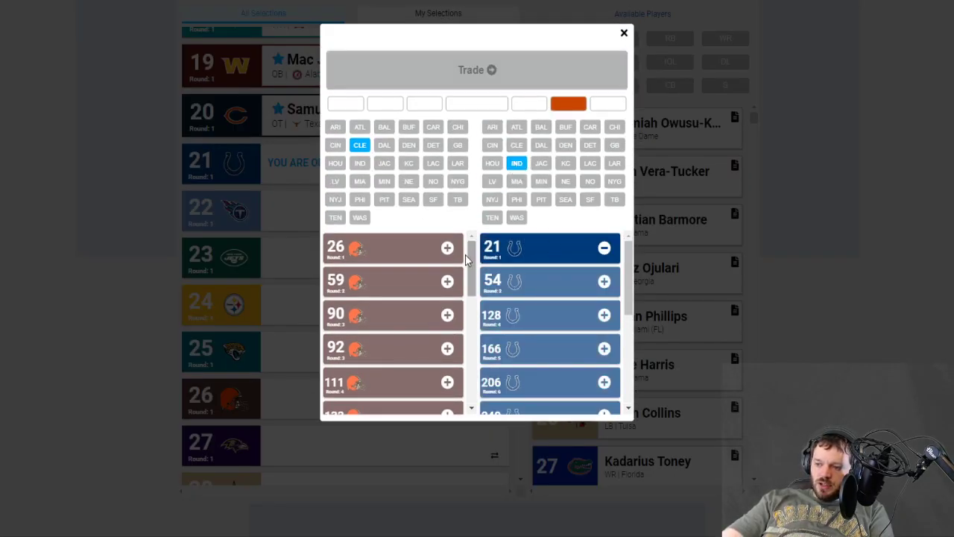
left_click(447, 248)
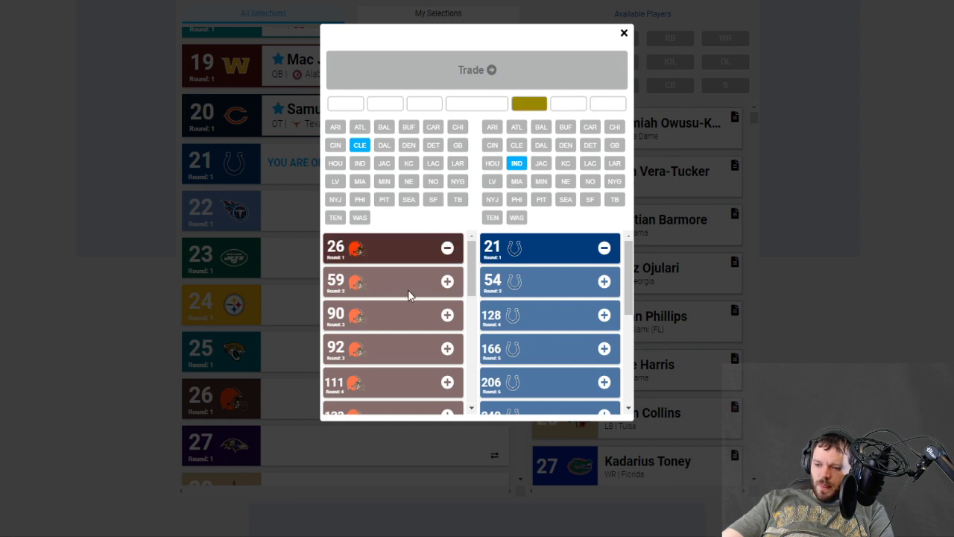
left_click(447, 349)
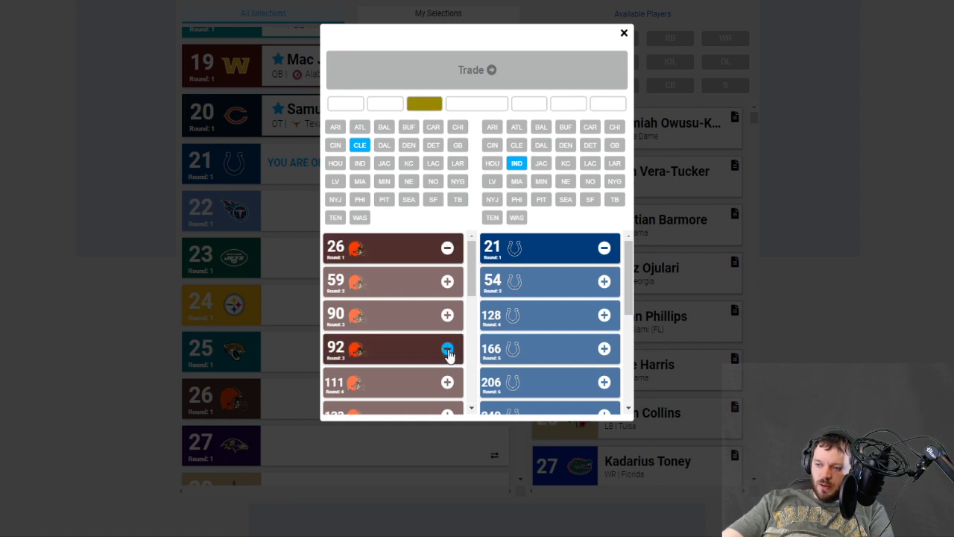
left_click(603, 348)
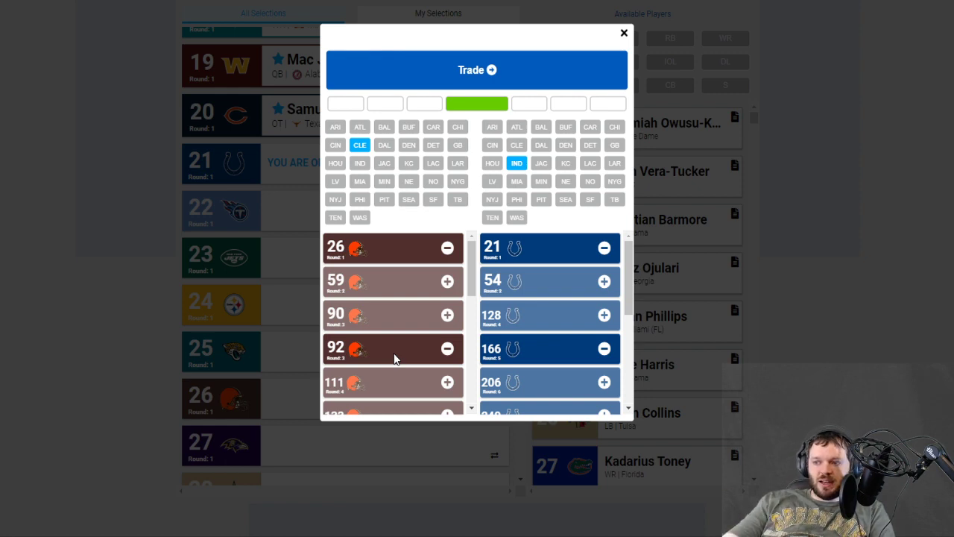
left_click(554, 69)
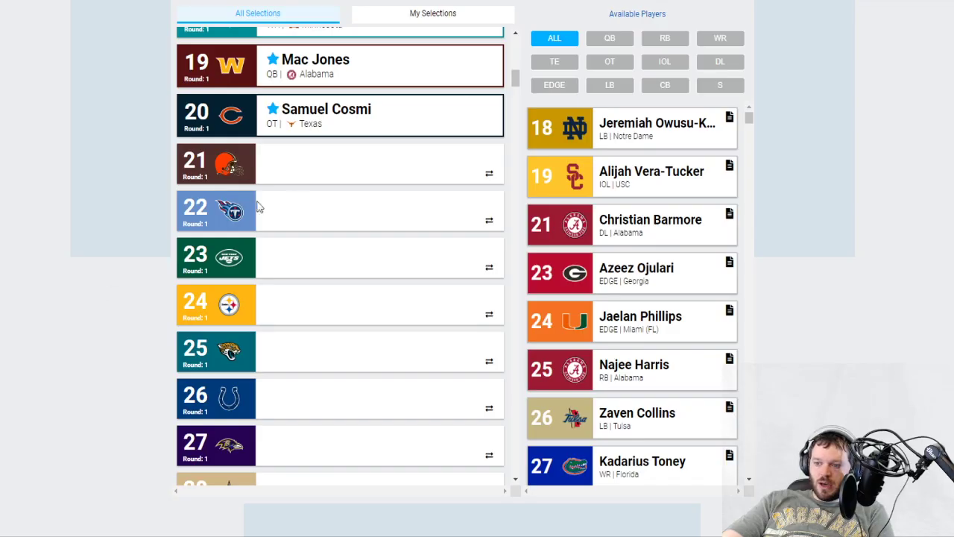
- Draft edge rusher Azeez Ojulari from Georgia for the Cleveland Browns at pick 21
left_click(670, 274)
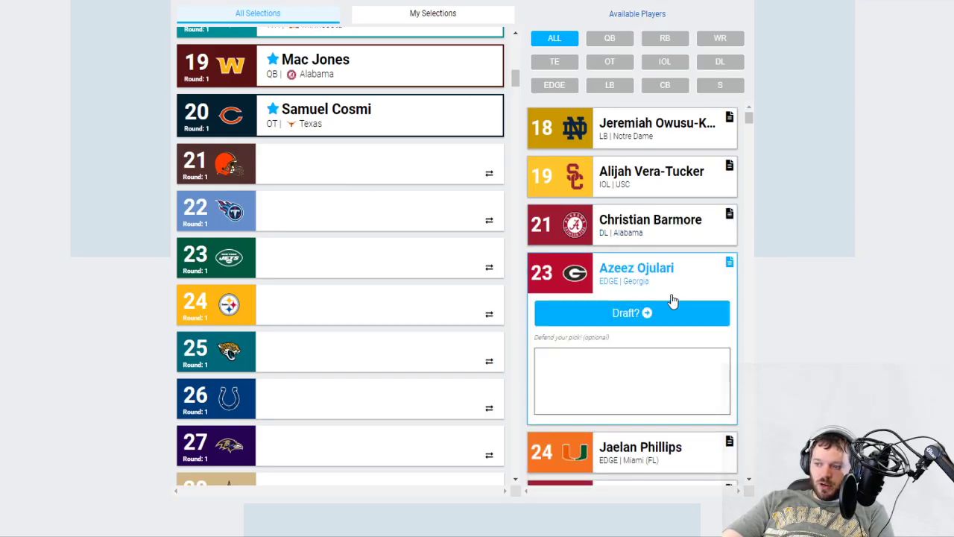
left_click(664, 313)
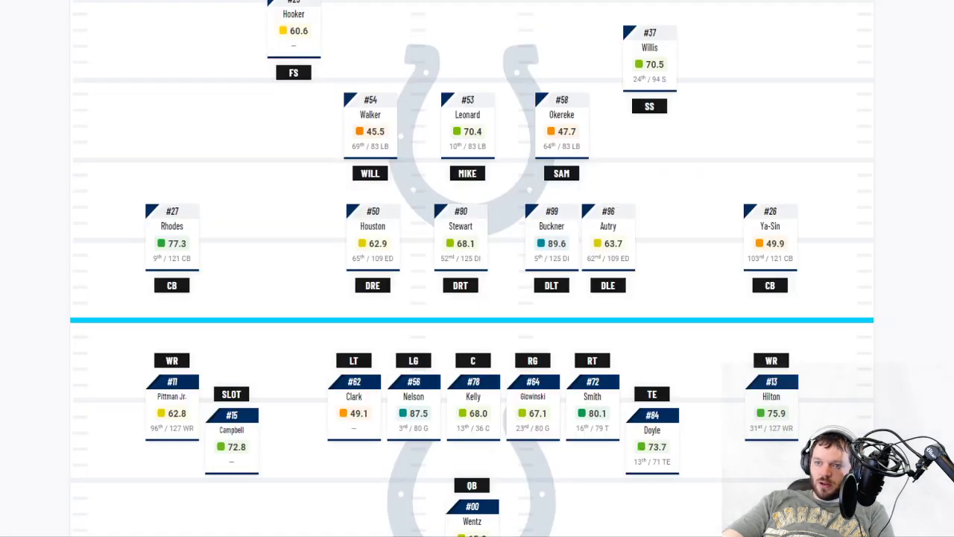
- Open the Tennessee Titans' lineup grades on PFF and view defensive lineman Jeffery Simmons' player card
scroll(222, 52, "up", 3)
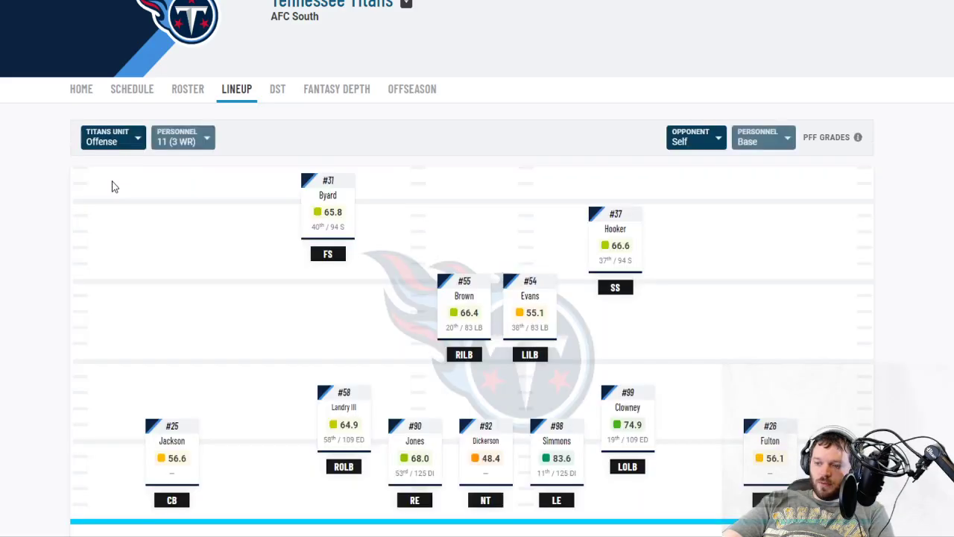
scroll(112, 186, "down", 3)
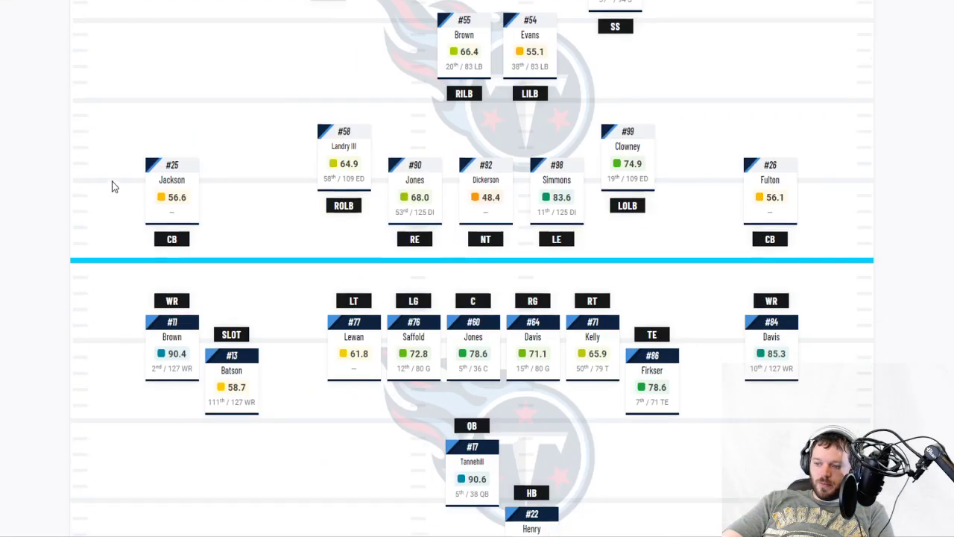
left_click(562, 190)
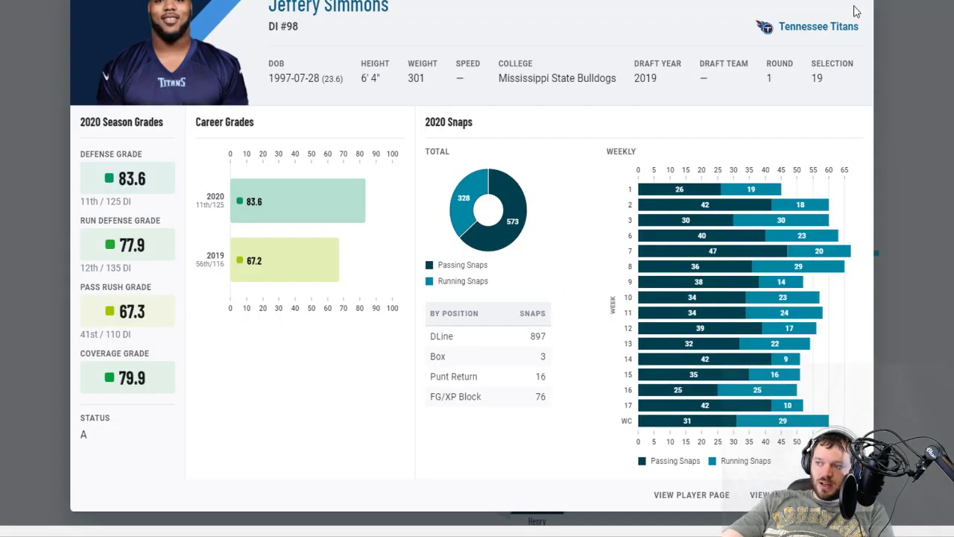
- Close Jeffery Simmons' player card and draft edge rusher Jaelan Phillips from Miami (FL) for the Tennessee Titans at pick 22
left_click(856, 11)
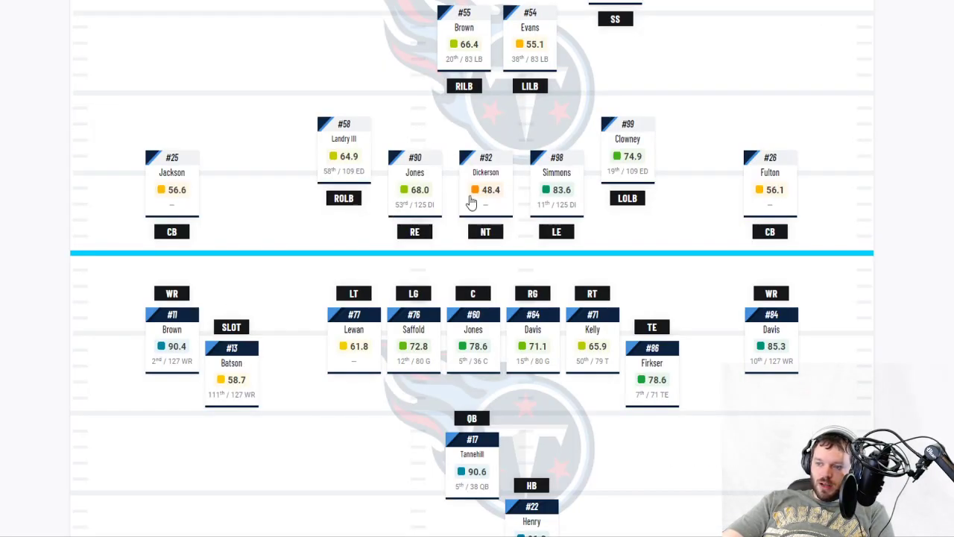
key("ctrl+Tab")
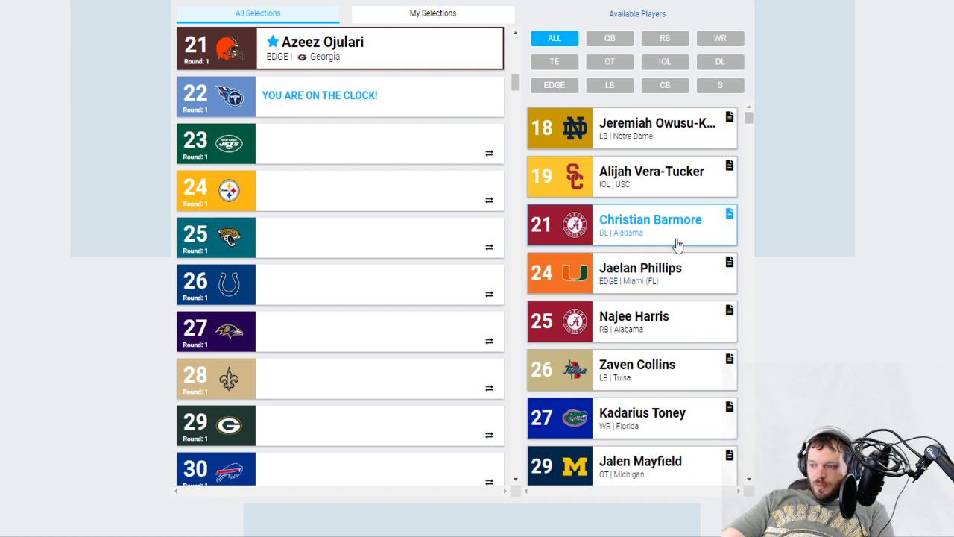
left_click(700, 281)
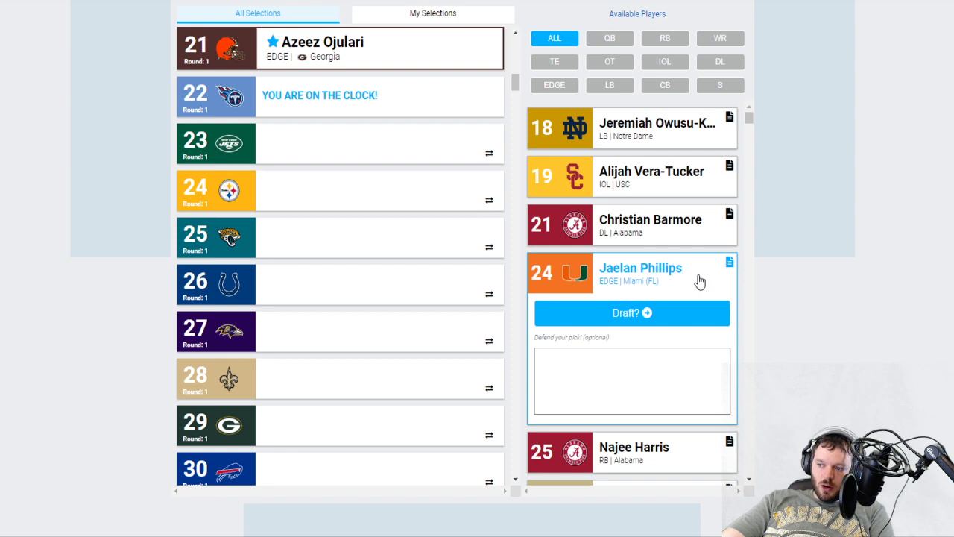
left_click(672, 314)
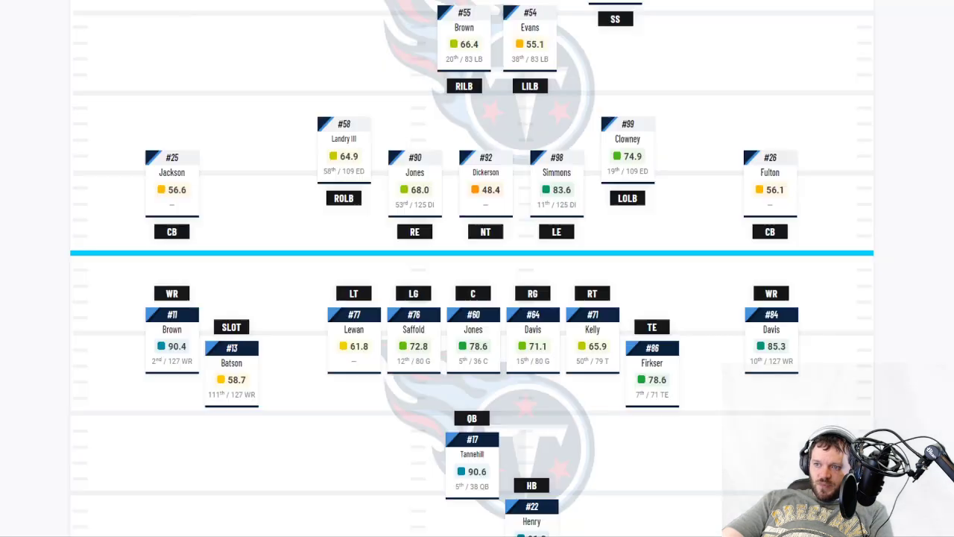
- Open the New York Jets' depth chart on Over The Cap and review its offense and defense
scroll(243, 69, "up", 1)
scroll(242, 68, "up", 3)
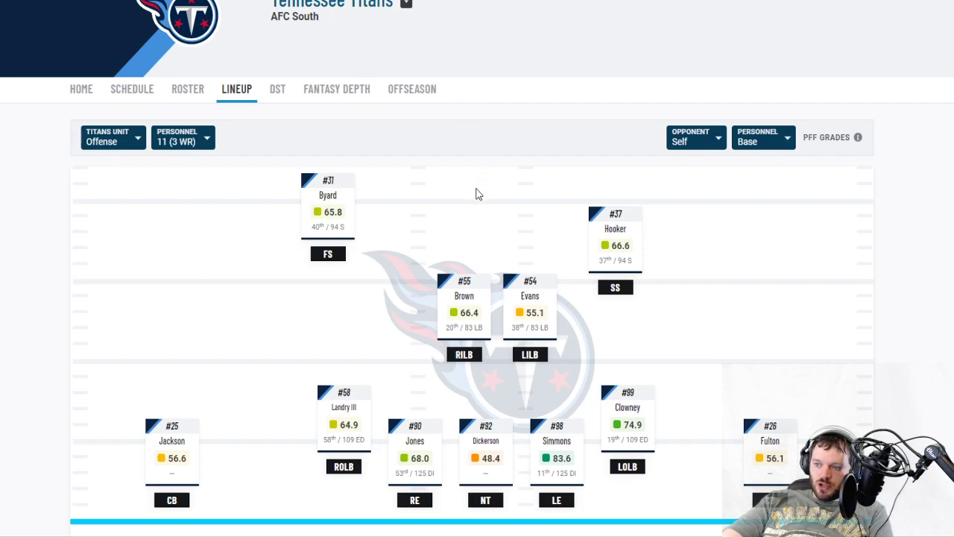
key("ctrl+Tab")
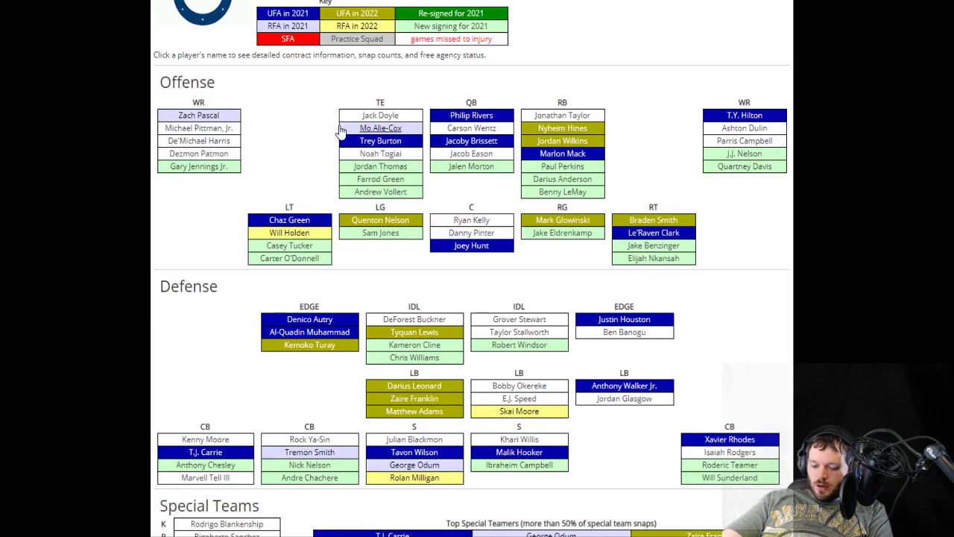
scroll(341, 131, "up", 2)
key("Escape")
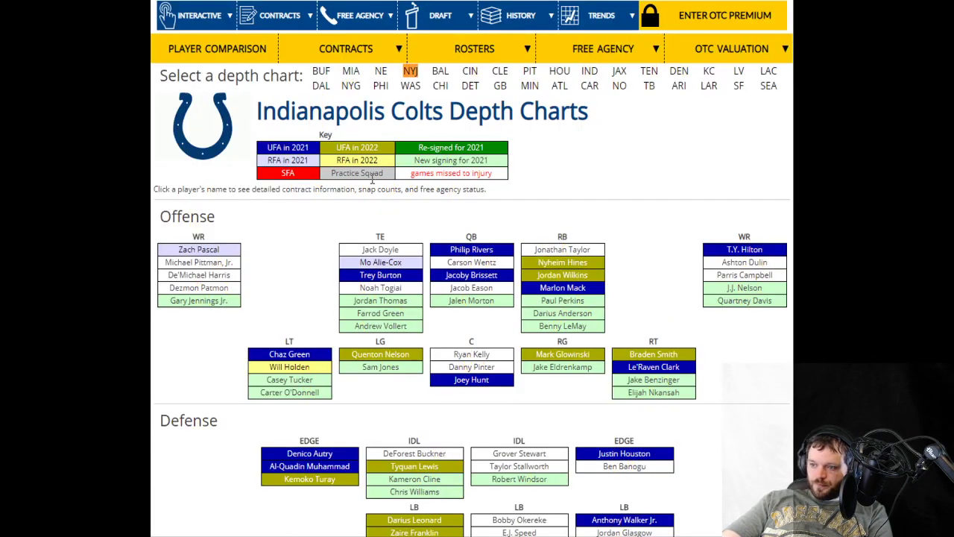
left_click(410, 71)
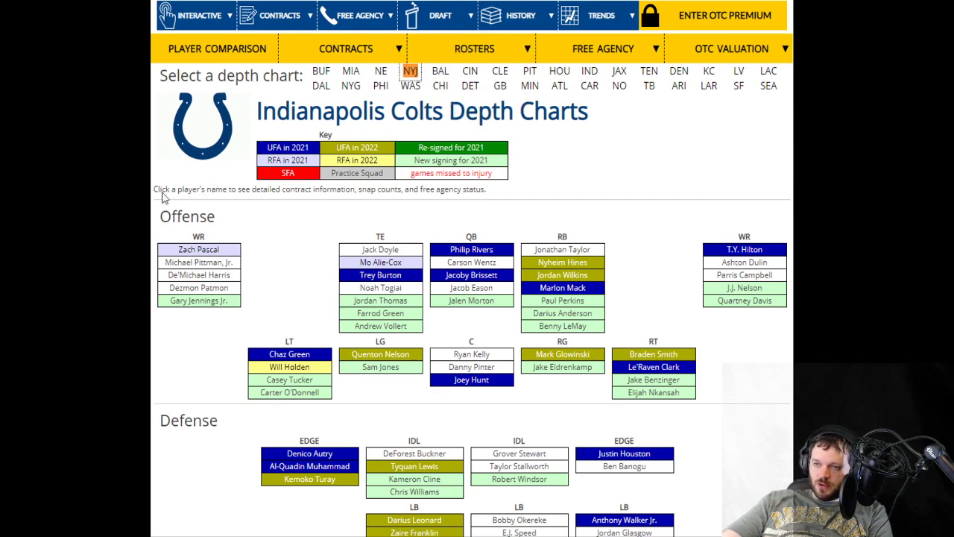
scroll(471, 298, "down", 2)
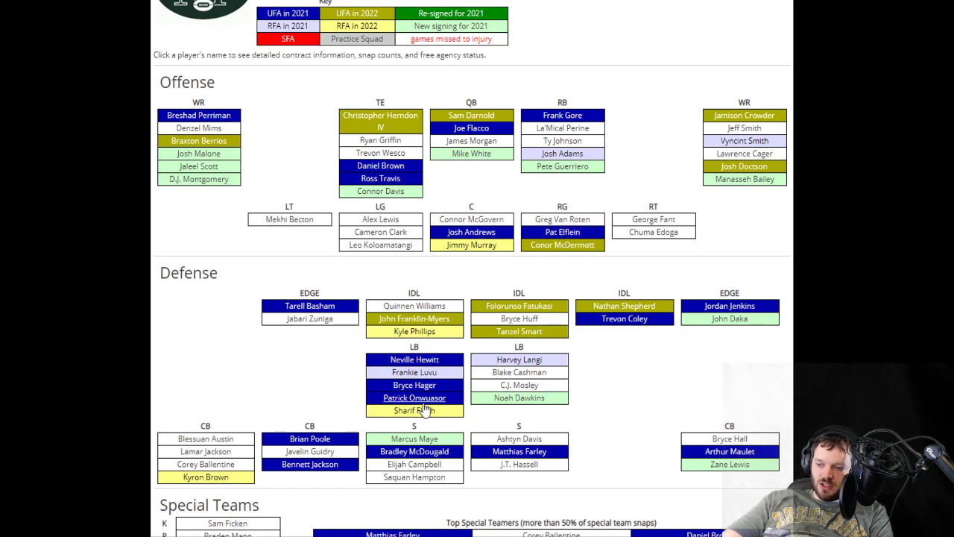
- Review the New York Jets' lineup and roster grades on PFF, including linebacker Harvey Langi's player card
key("ctrl+Tab")
scroll(462, 134, "down", 2)
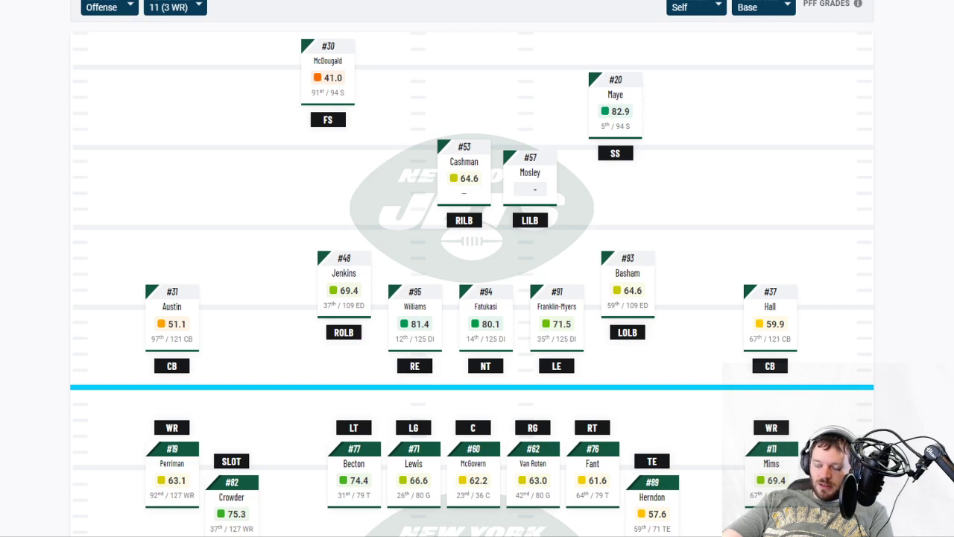
key("alt+Left")
scroll(111, 136, "down", 10)
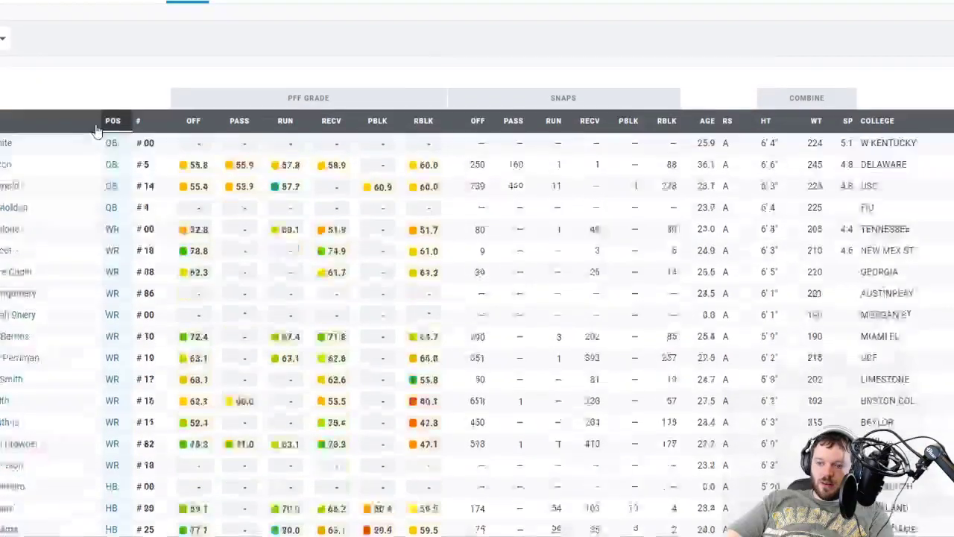
scroll(110, 136, "down", 7)
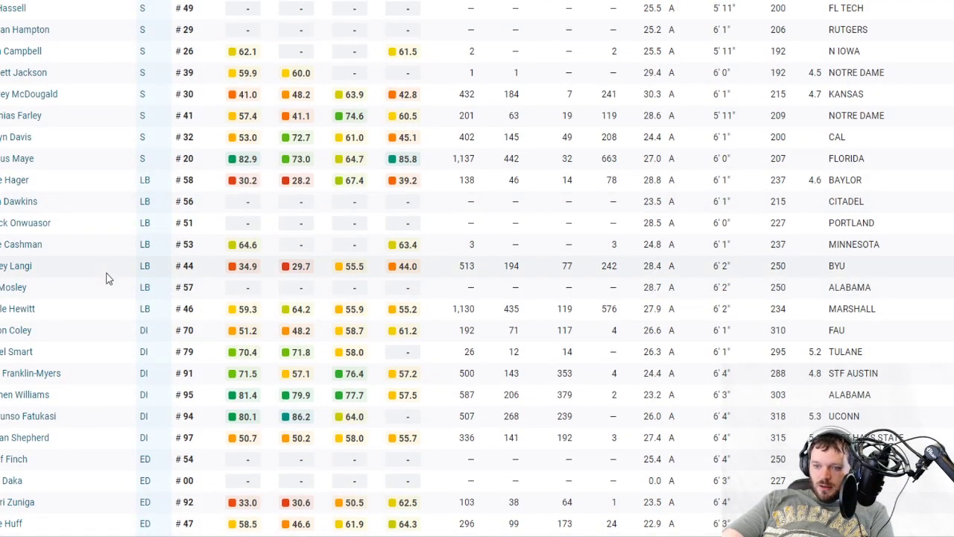
left_click(21, 269)
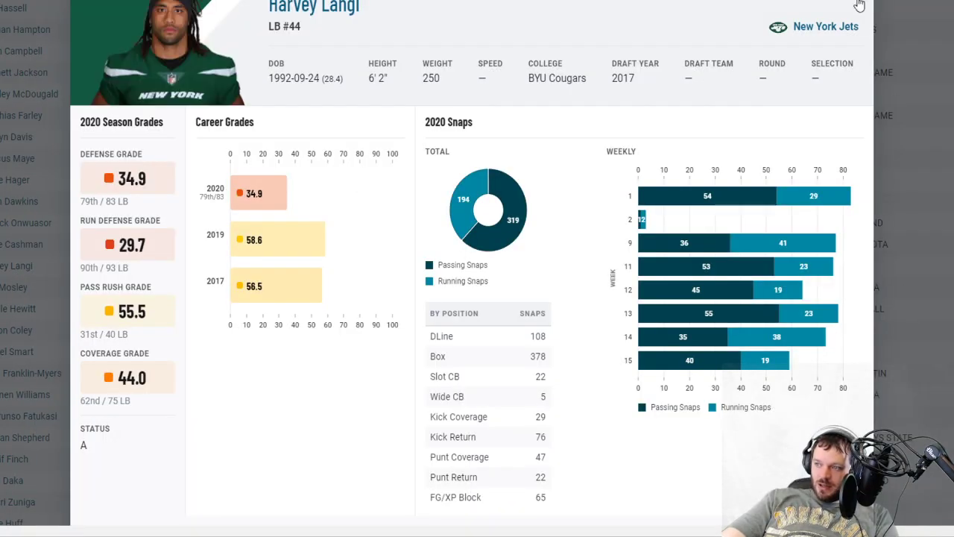
key("Escape")
- Check the draft board, then examine the Jets' offensive line grades and tackle George Fant's player card on PFF
key("ctrl+Tab")
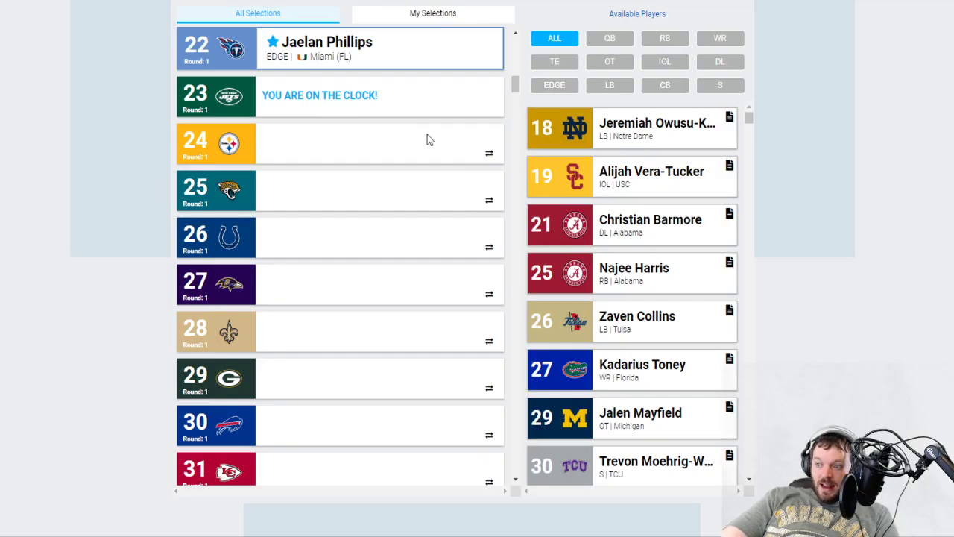
scroll(661, 145, "up", 2)
scroll(405, 263, "down", 1)
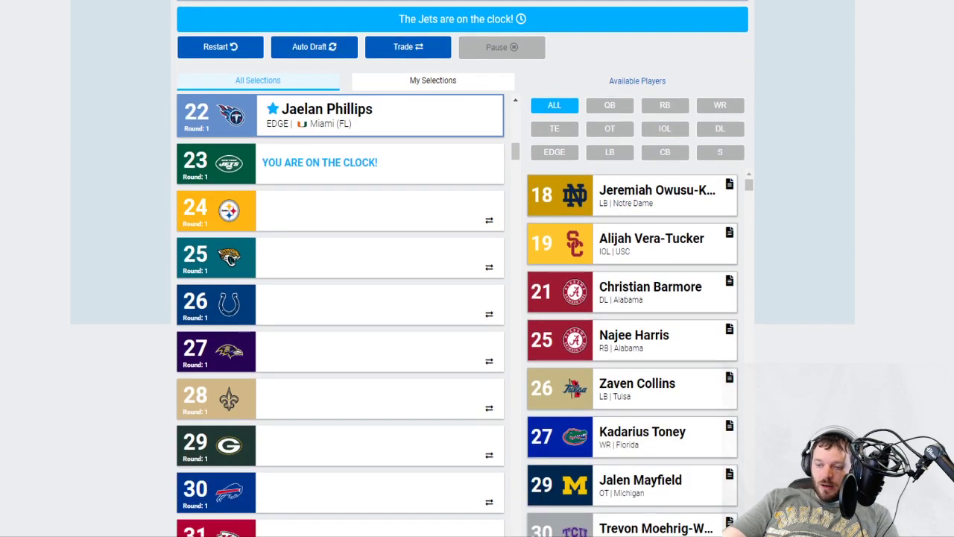
key("ctrl+Tab")
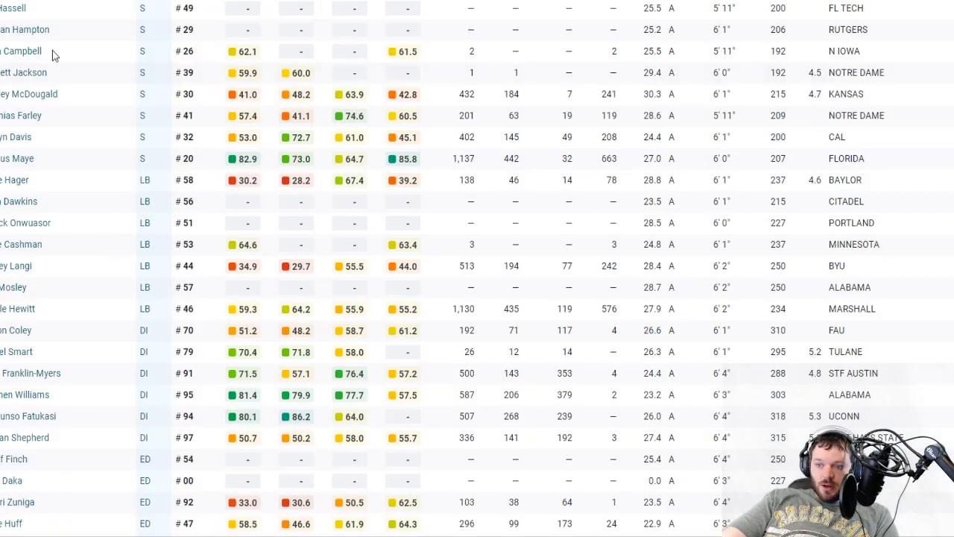
scroll(255, 249, "up", 5)
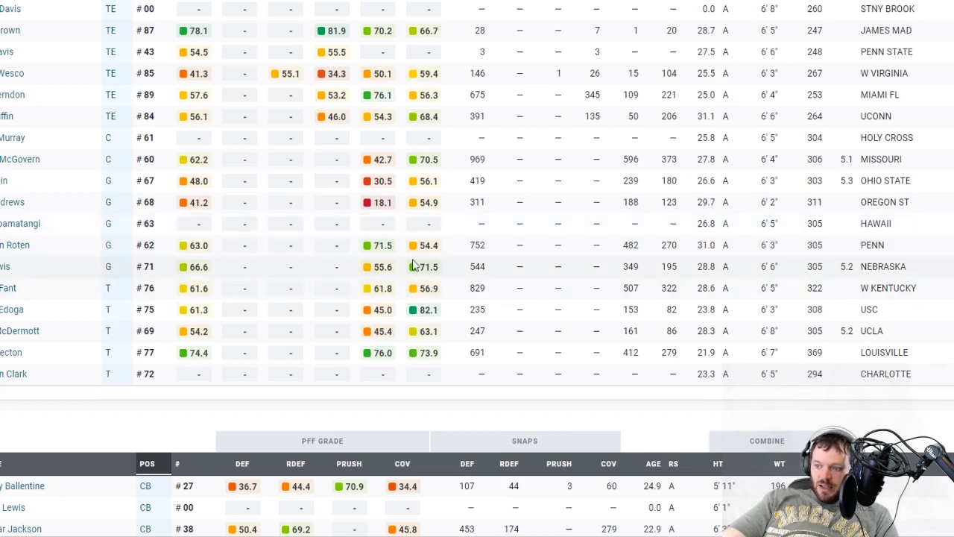
double_click(477, 245)
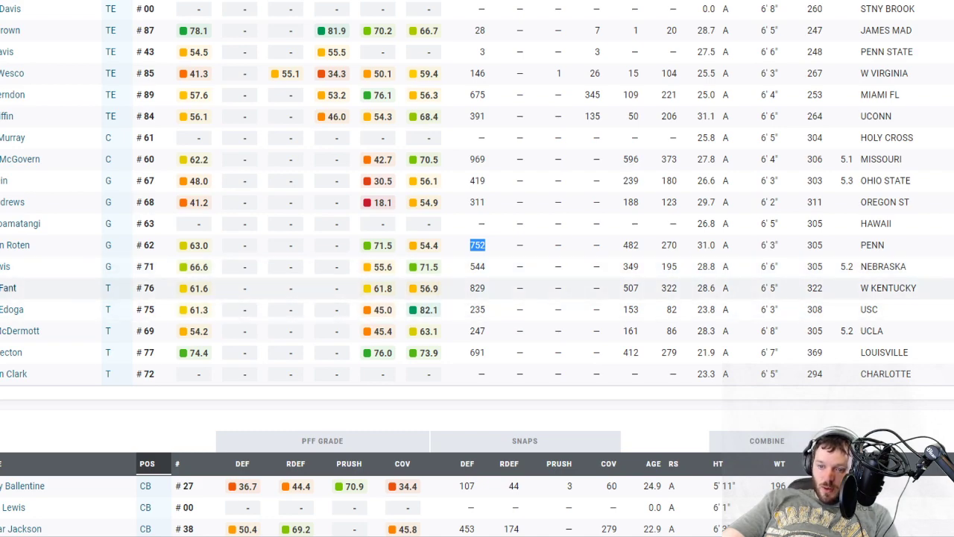
key("ctrl+k")
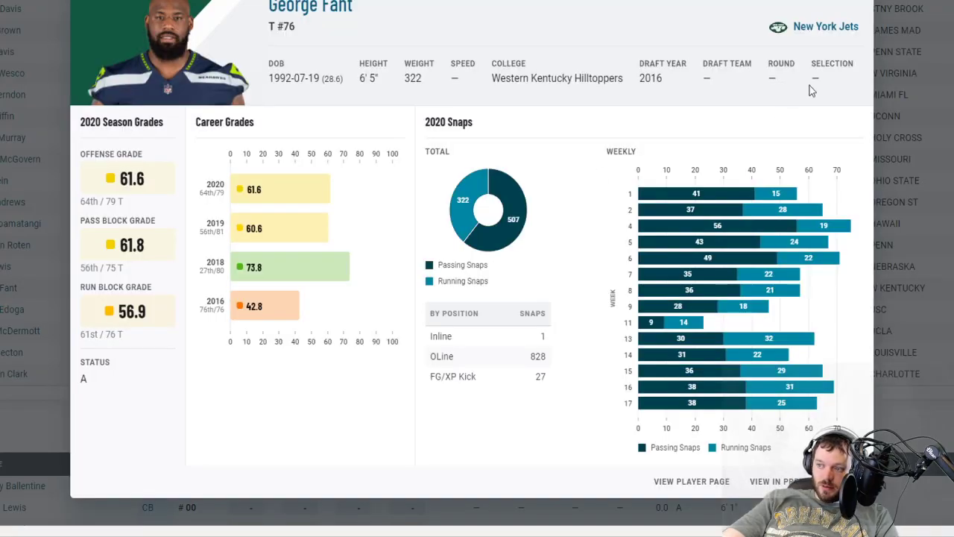
key("Escape")
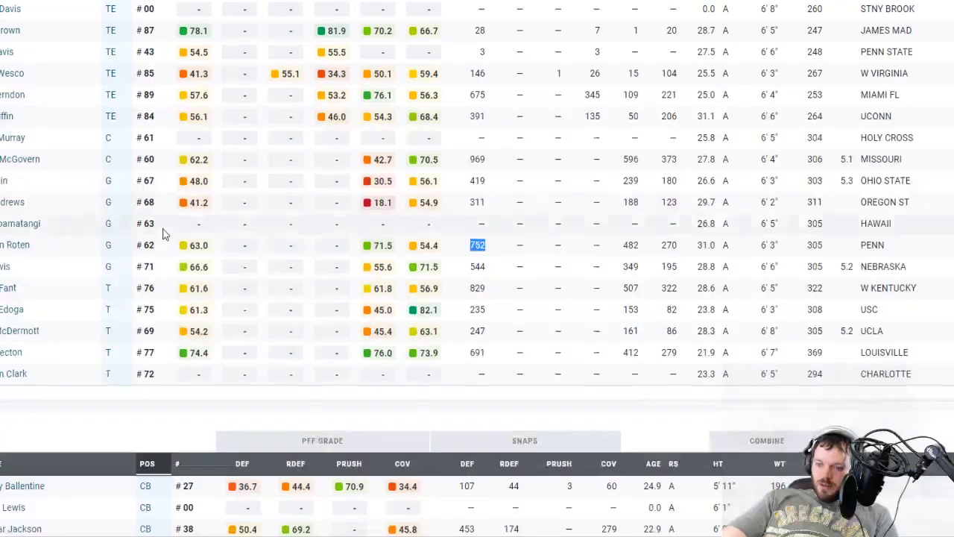
- Compare the Jets' PFF roster grades for the defensive front, quarterbacks, receivers, running backs and tight ends
scroll(158, 246, "down", 5)
scroll(158, 245, "down", 5)
scroll(74, 252, "up", 1)
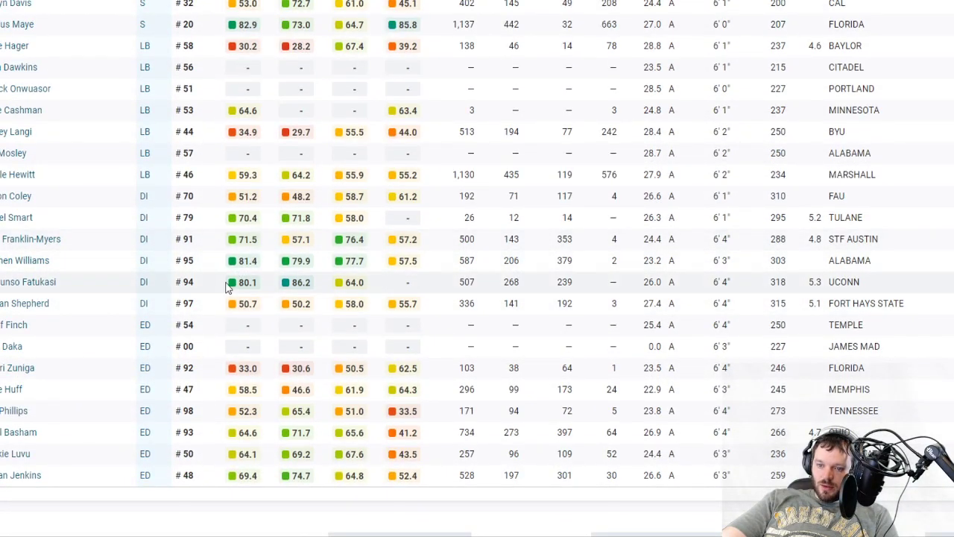
scroll(225, 289, "up", 15)
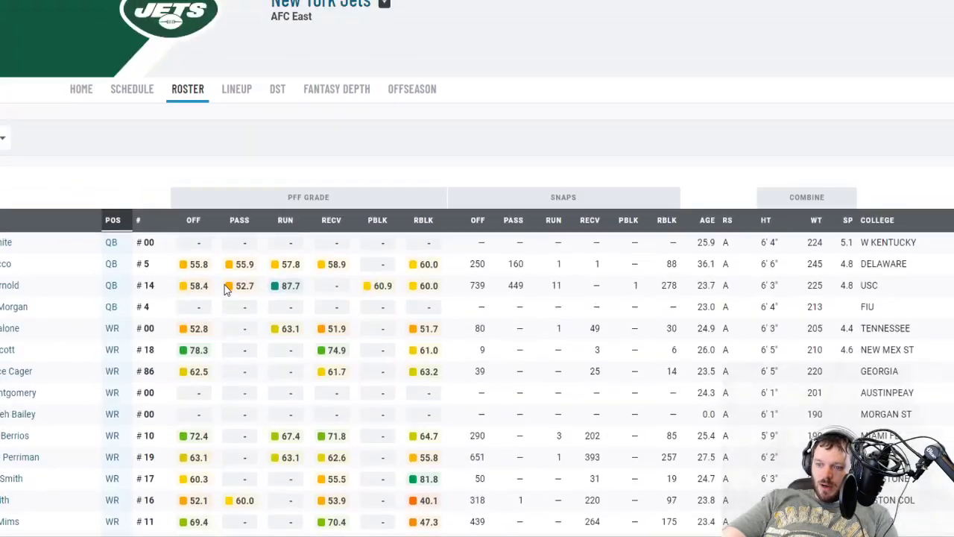
scroll(226, 290, "down", 5)
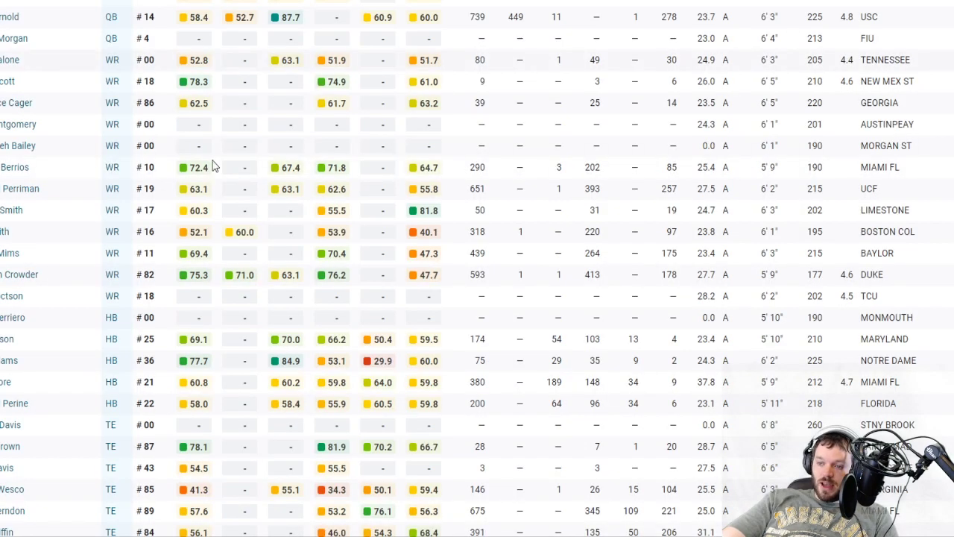
scroll(212, 164, "up", 1)
scroll(212, 170, "down", 3)
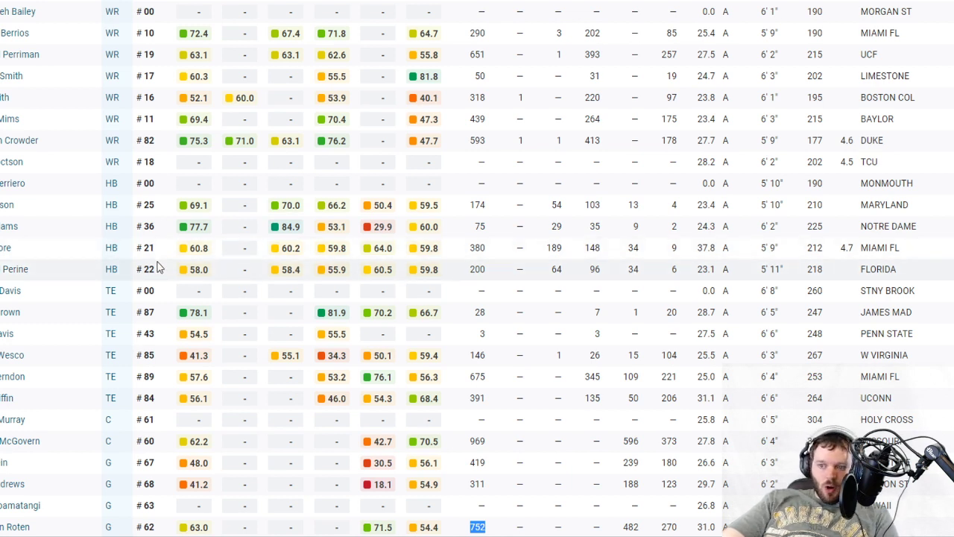
double_click(195, 226)
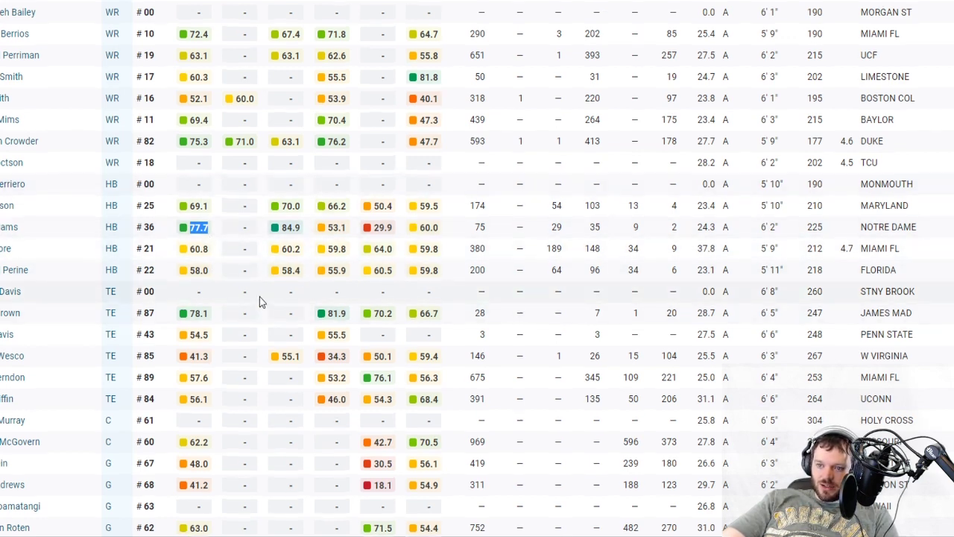
scroll(259, 296, "up", 5)
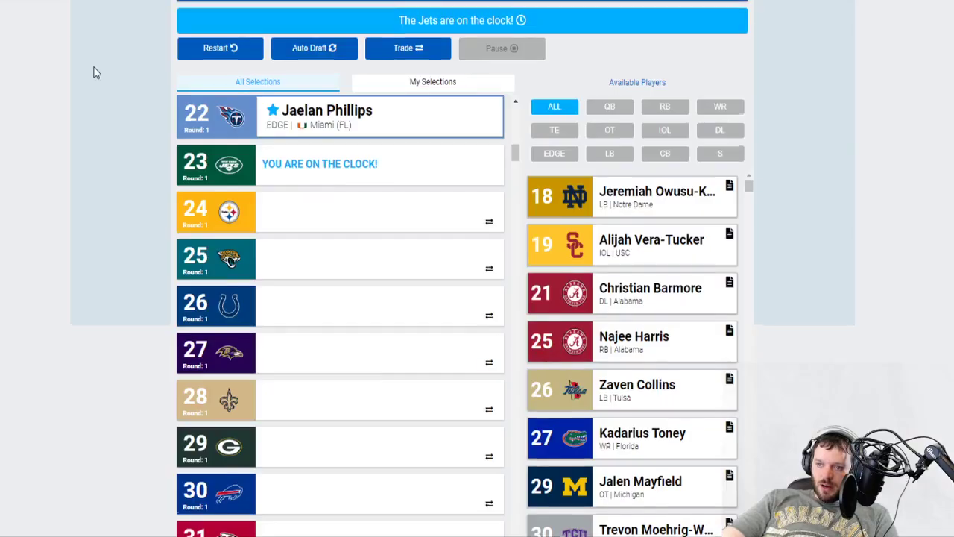
- Review the selections made so far and draft running back Najee Harris from Alabama for the New York Jets at pick 23
scroll(94, 72, "up", 1)
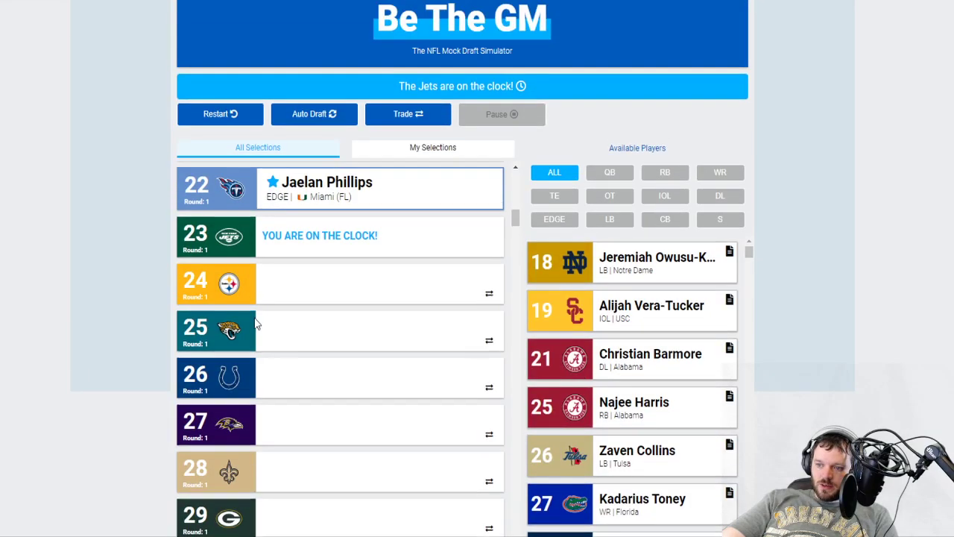
scroll(340, 298, "up", 10)
scroll(93, 73, "down", 2)
scroll(326, 245, "down", 12)
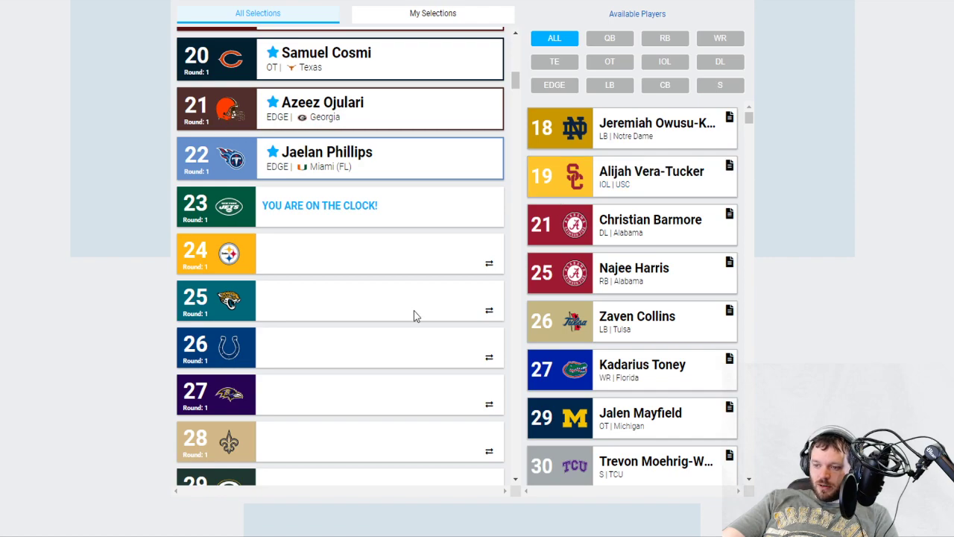
scroll(414, 313, "up", 12)
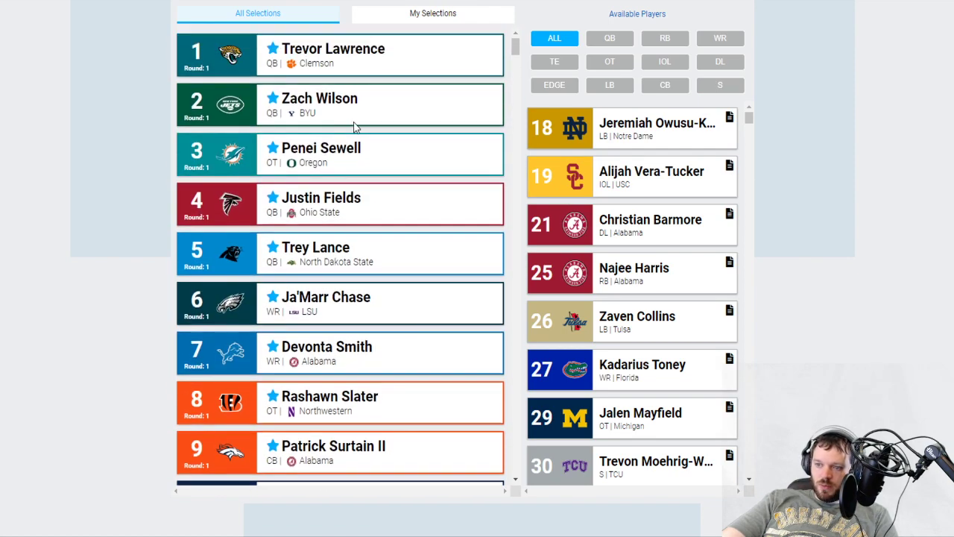
scroll(379, 256, "down", 11)
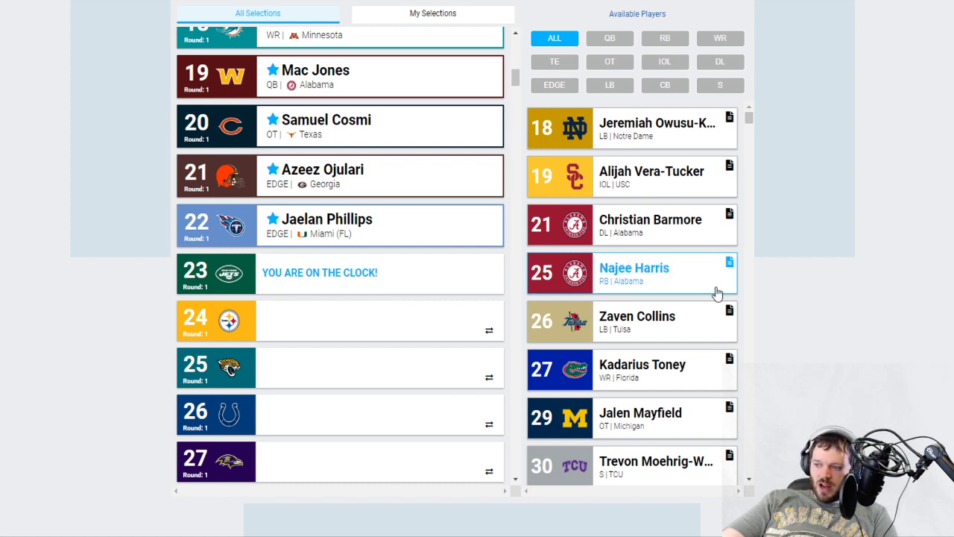
left_click(675, 275)
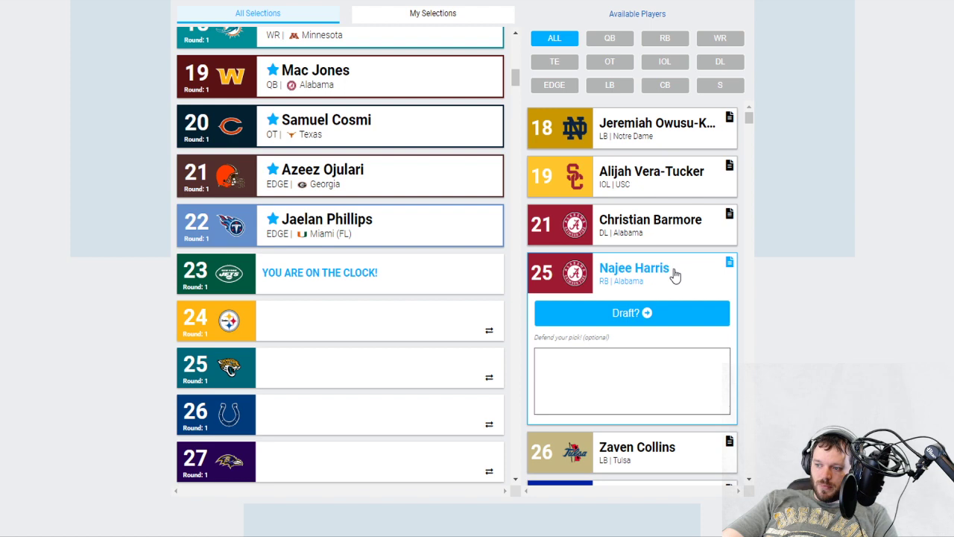
left_click(666, 318)
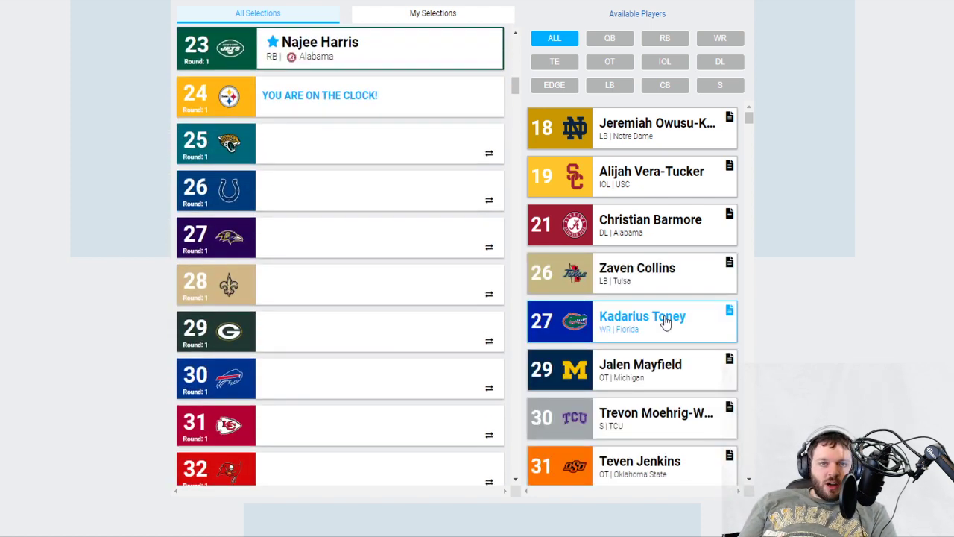
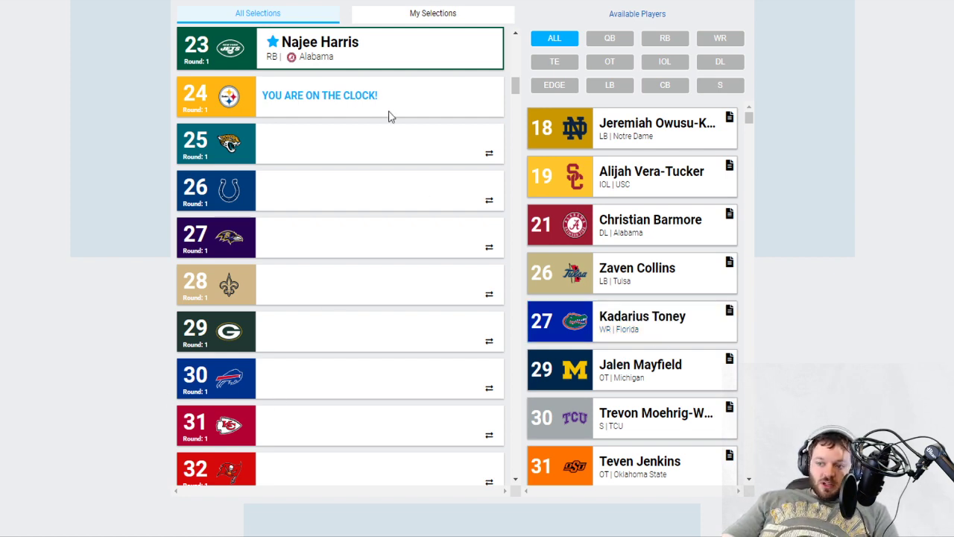
- Examine the Pittsburgh Steelers' offensive and defensive lineup grades on PFF
key("ctrl+Tab")
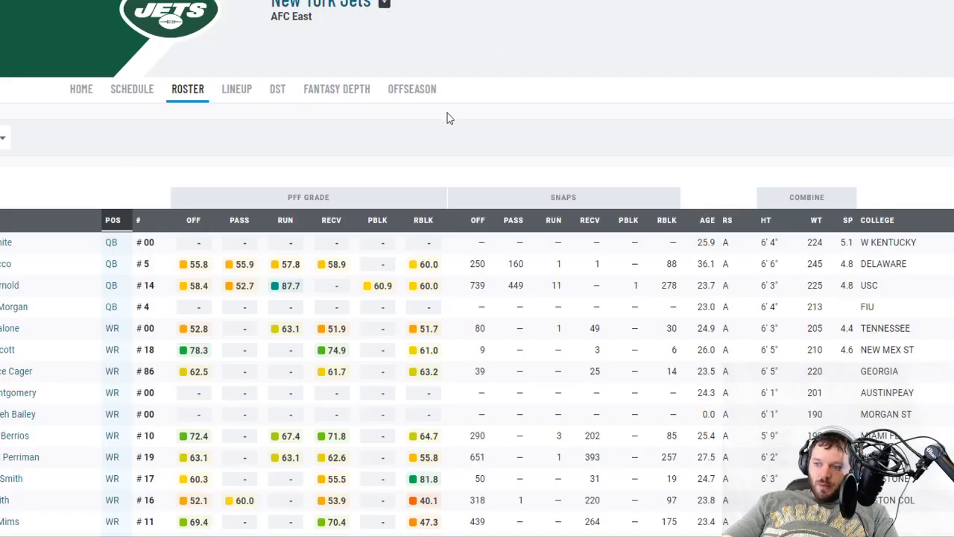
key("ctrl+Tab")
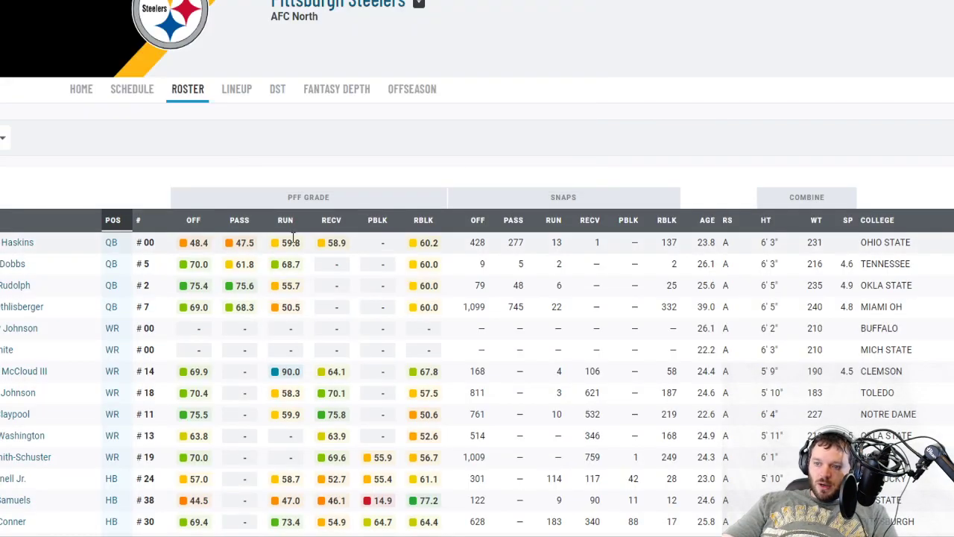
left_click(237, 96)
scroll(177, 246, "down", 5)
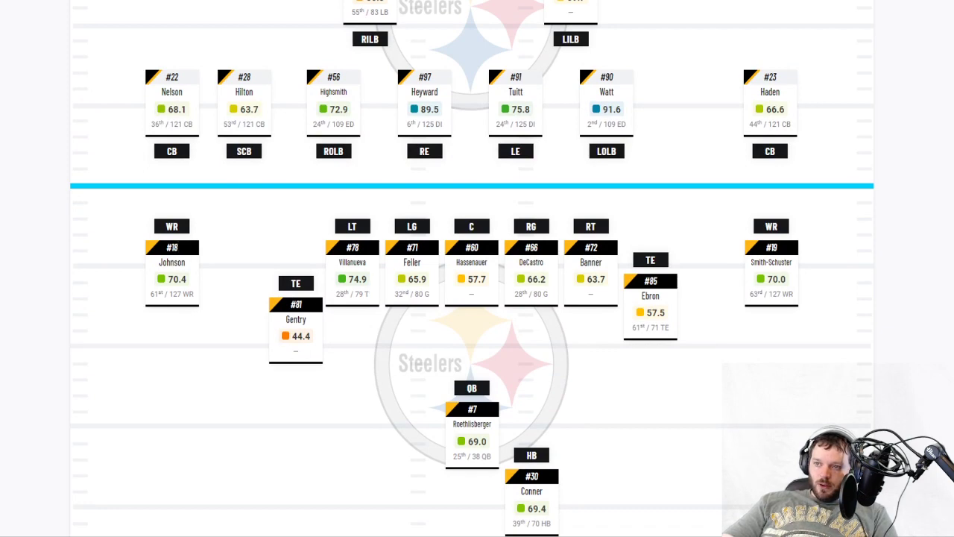
- Check the Steelers' depth chart on Over The Cap, including left tackle Alejandro Villanueva's contract details, against their PFF lineup
key("ctrl+shift+Tab")
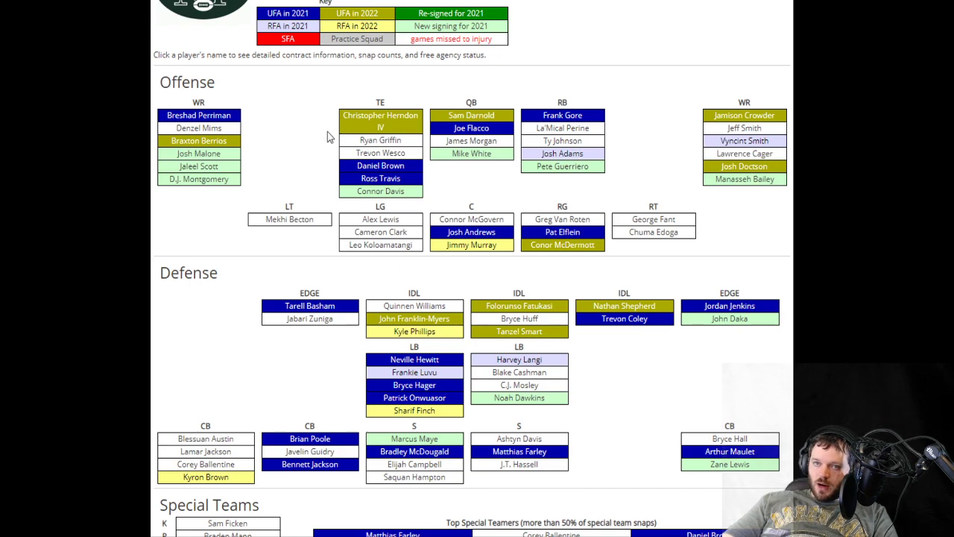
key("alt+Left")
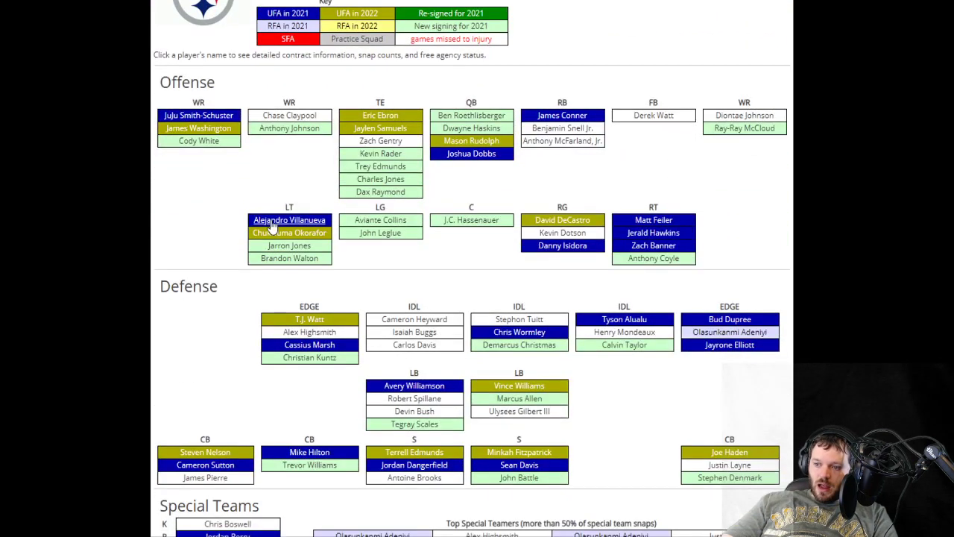
left_click(272, 224)
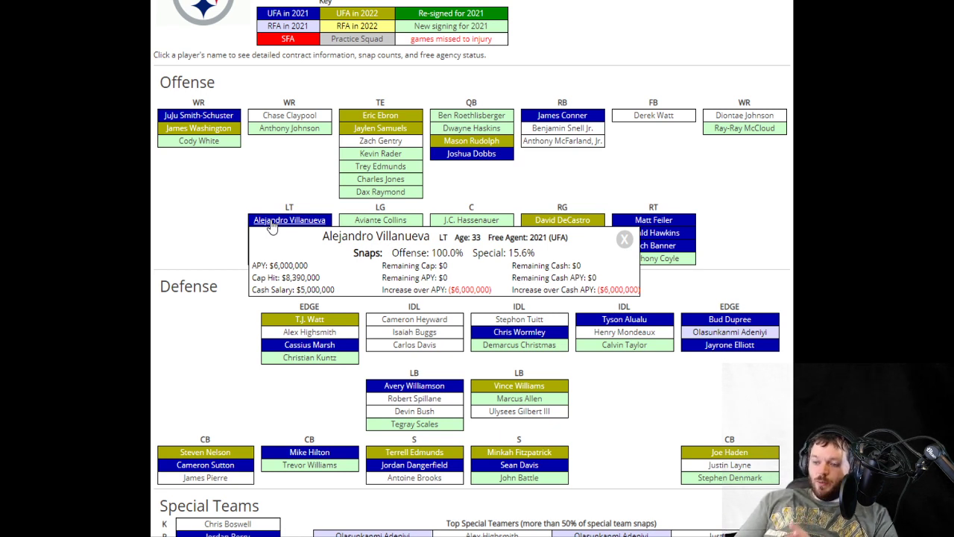
left_click(185, 220)
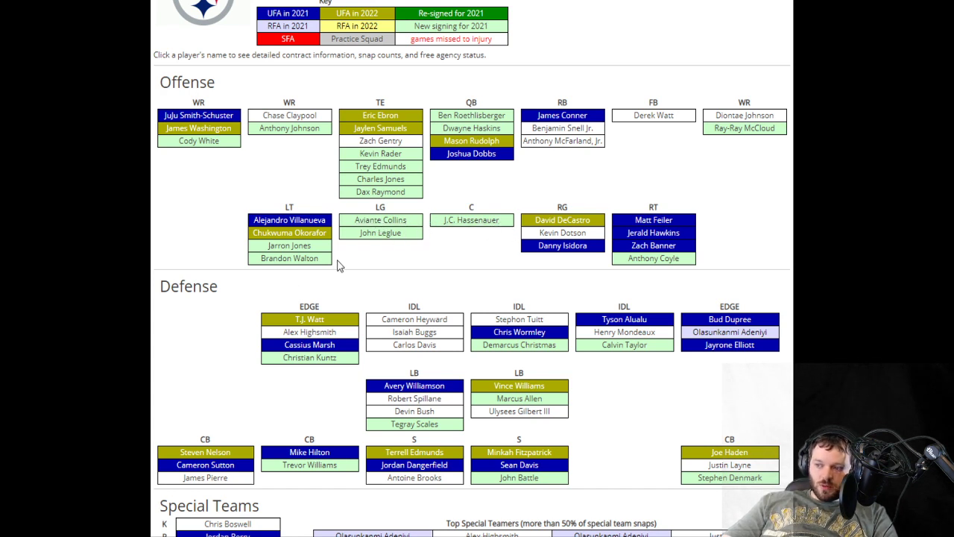
left_click(582, 221)
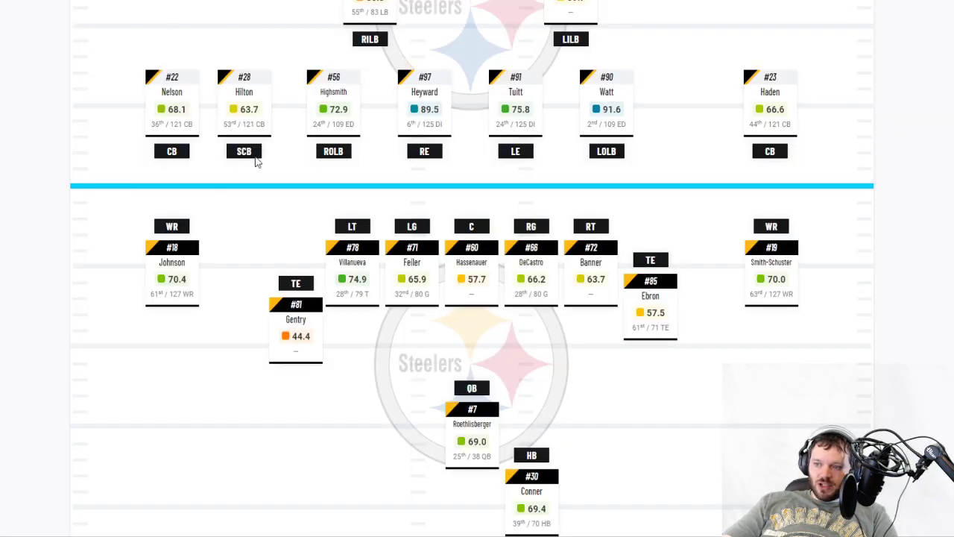
scroll(294, 128, "up", 5)
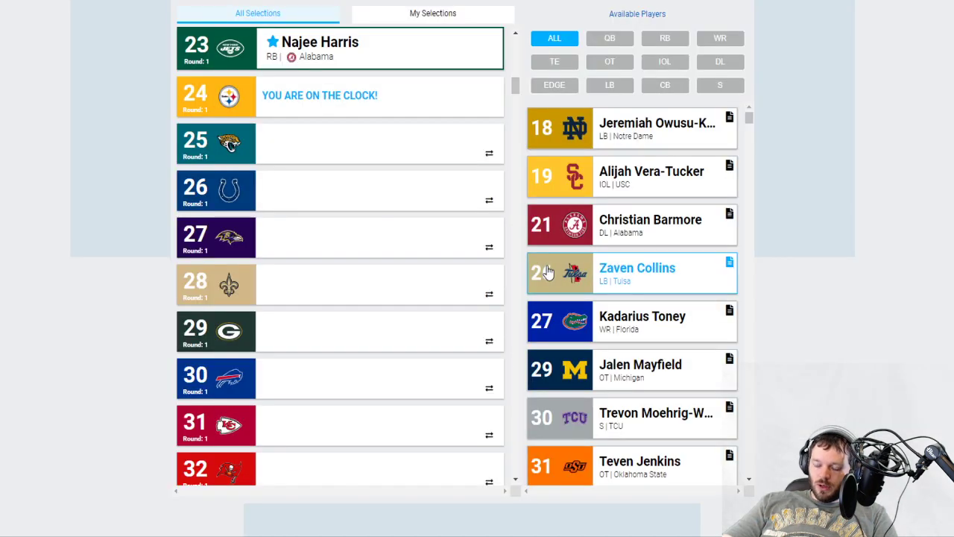
- Compare the available offensive tackles and running backs and draft tackle Teven Jenkins from Oklahoma State for the Pittsburgh Steelers at pick 24
left_click(621, 69)
left_click(623, 74)
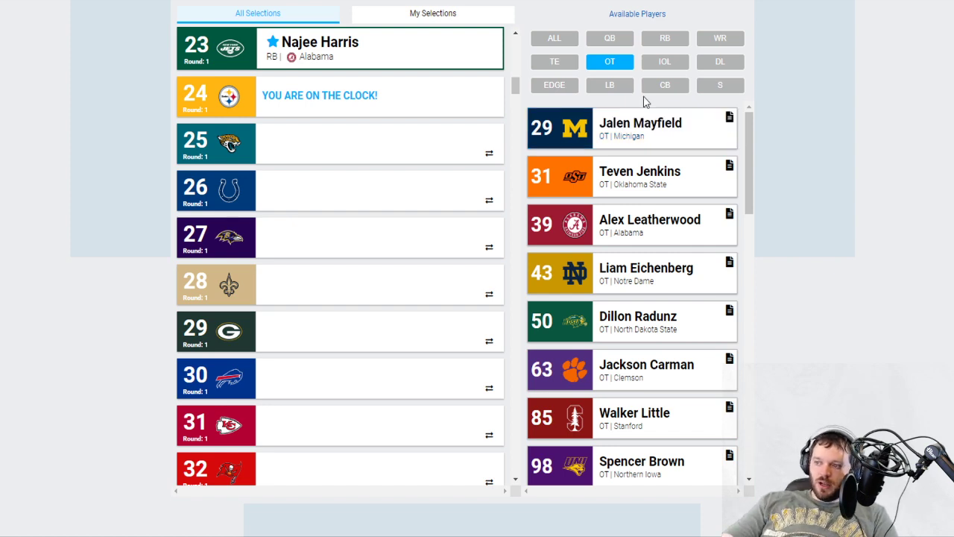
left_click(665, 38)
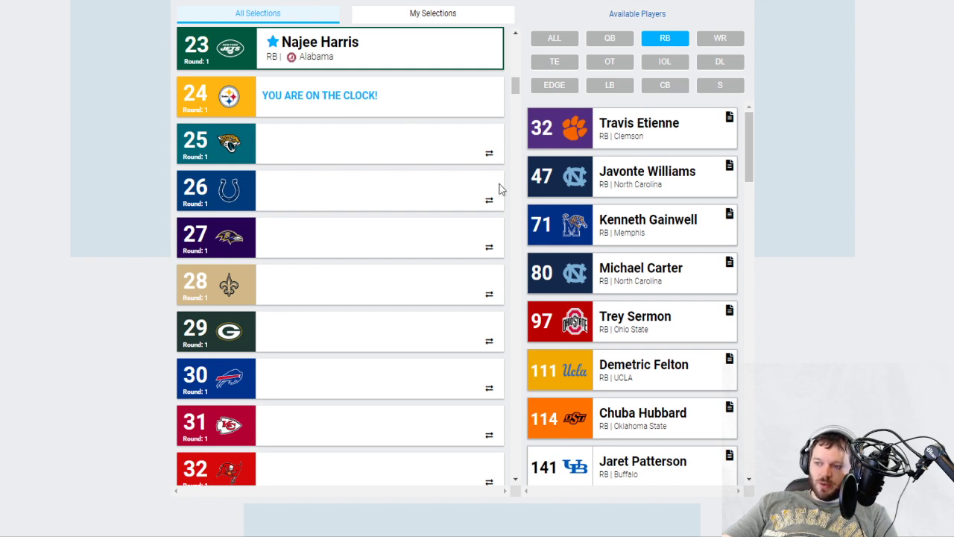
left_click(554, 38)
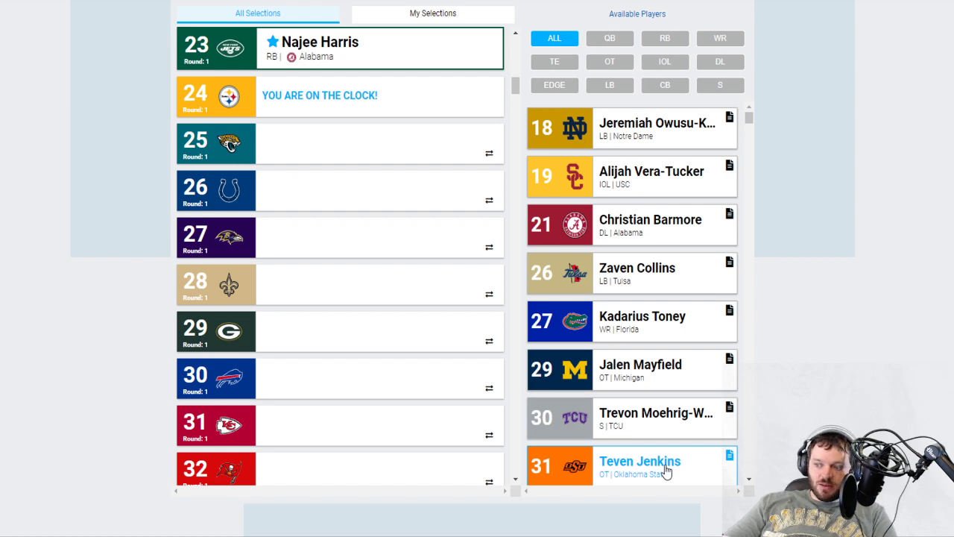
left_click(693, 482)
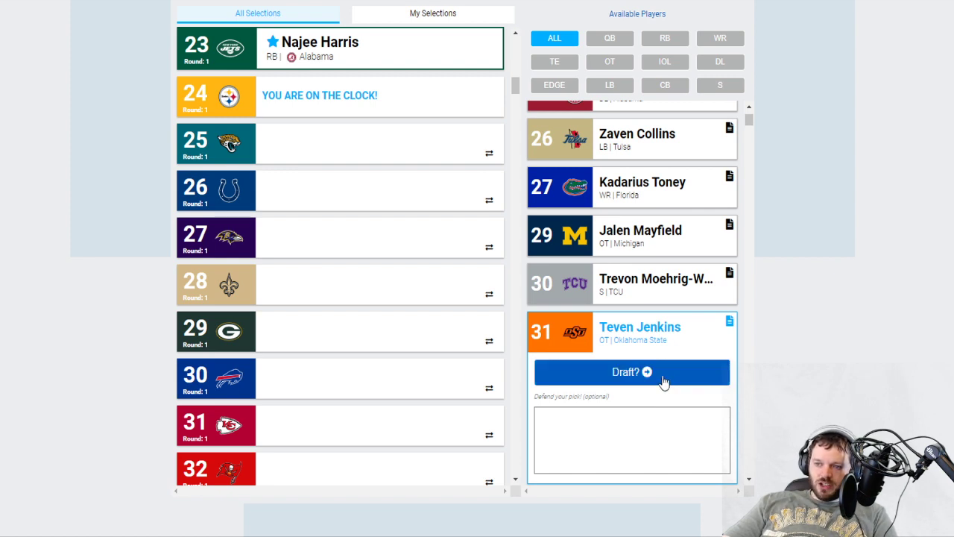
left_click(662, 380)
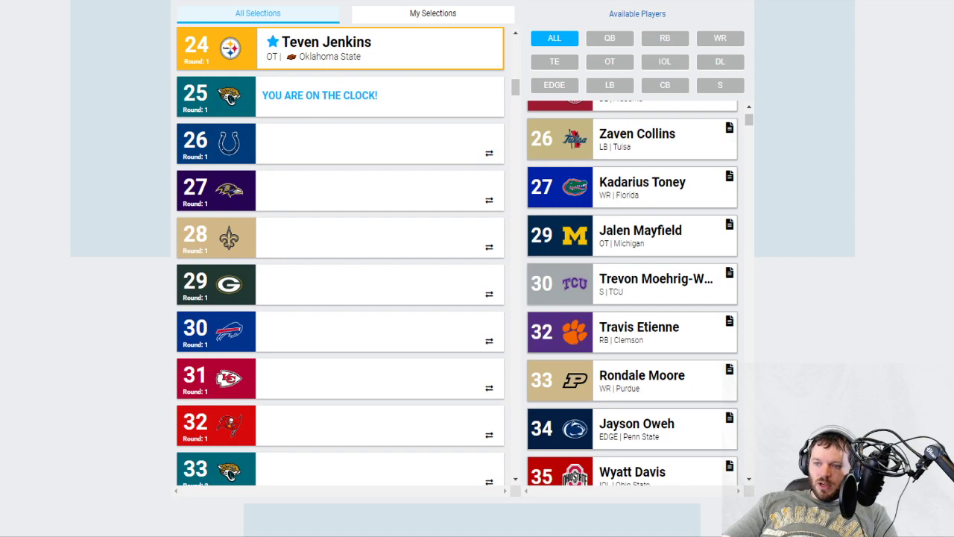
- Review the selections made so far and examine the Jacksonville Jaguars' lineup grades on PFF
scroll(283, 330, "up", 10)
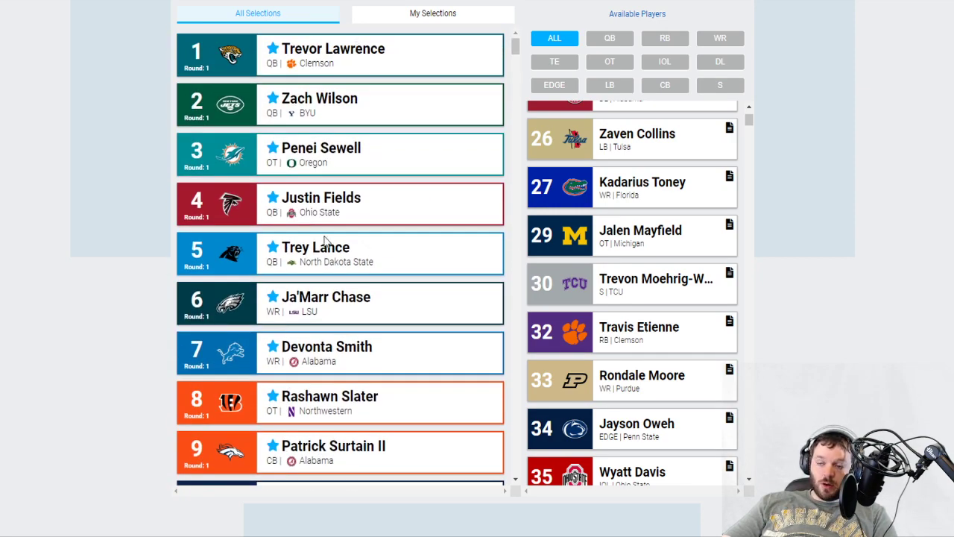
scroll(324, 243, "down", 10)
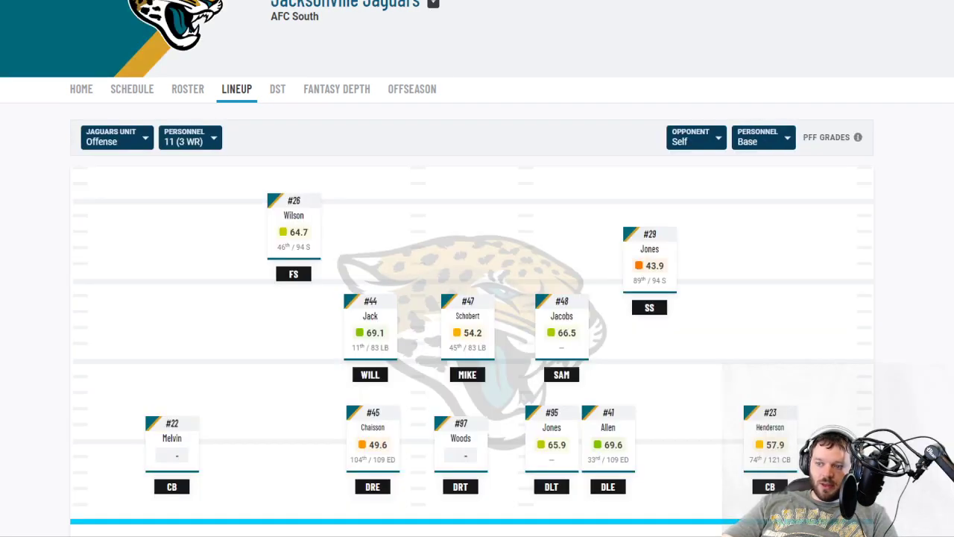
scroll(477, 299, "down", 5)
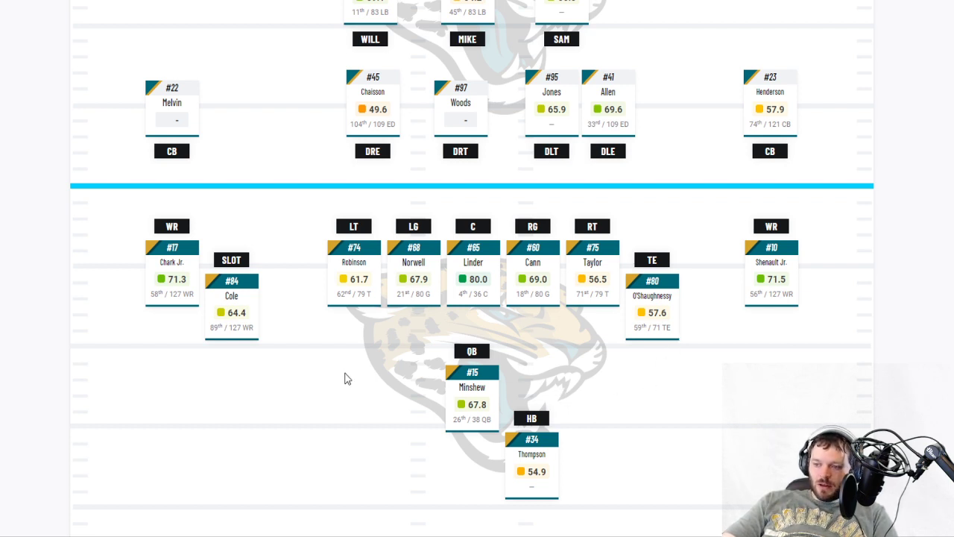
left_click(35, 3)
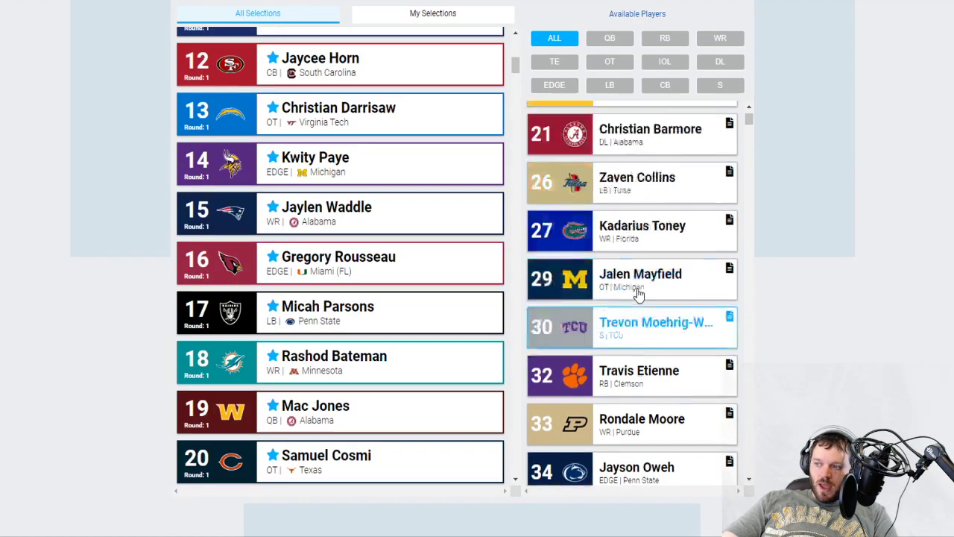
- Filter the available players to wide receivers and read the preview analysis of Rondale Moore from Purdue
scroll(9, 333, "down", 2)
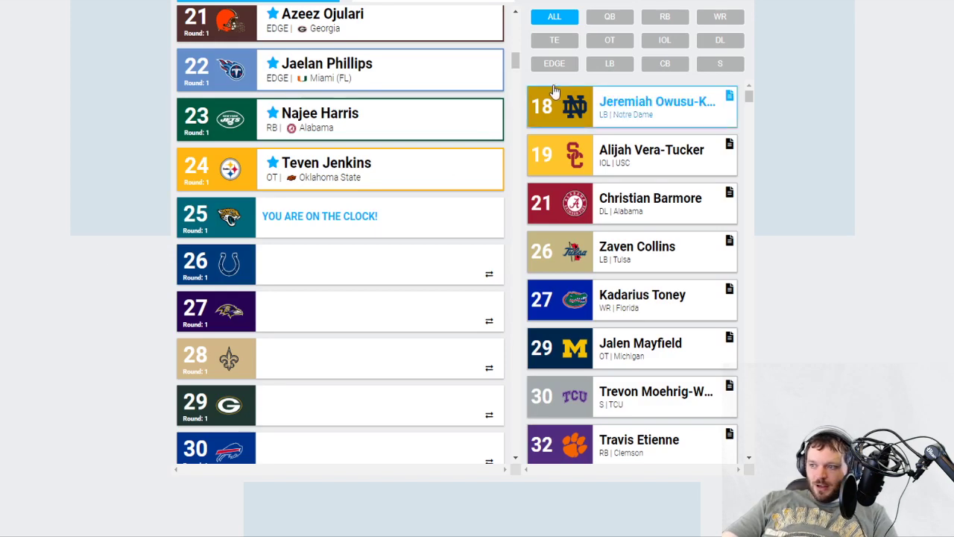
left_click(717, 18)
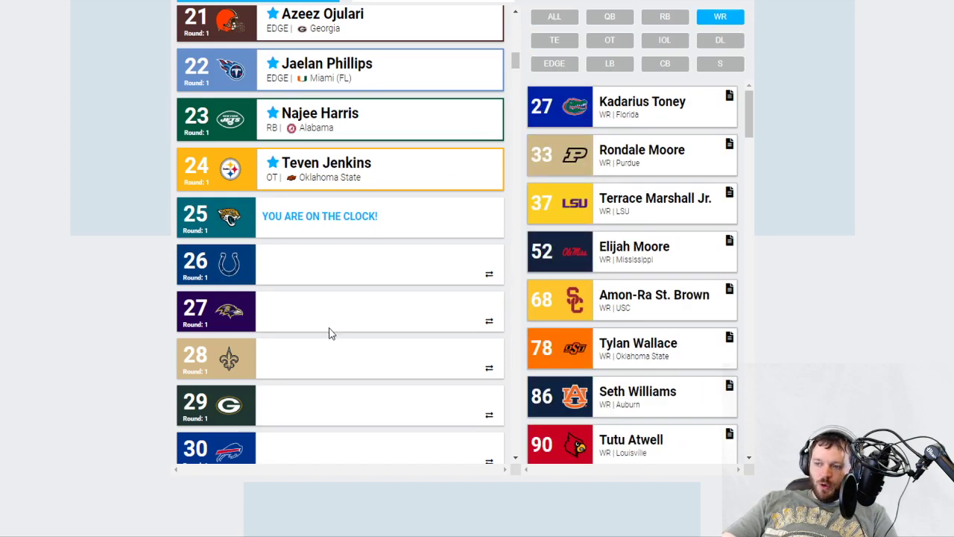
left_click(656, 171)
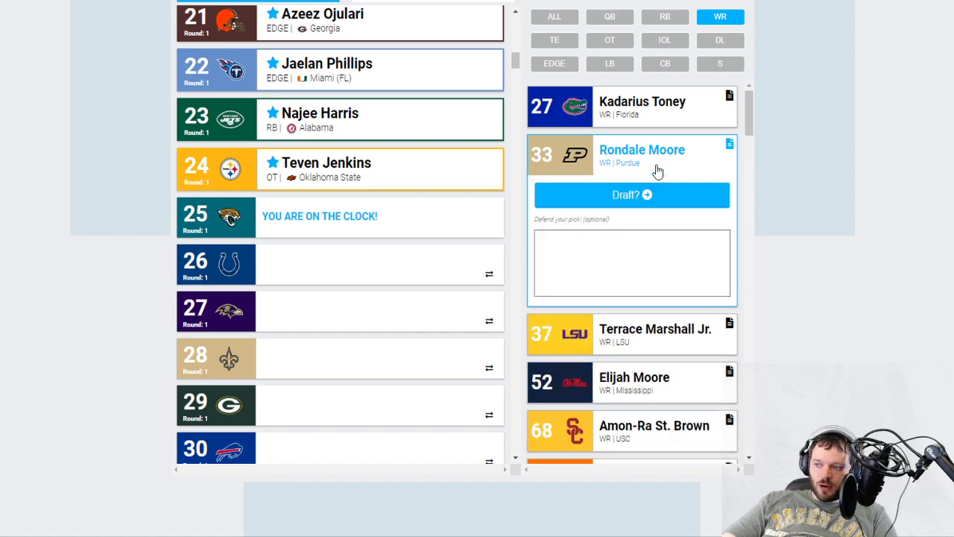
left_click(729, 144)
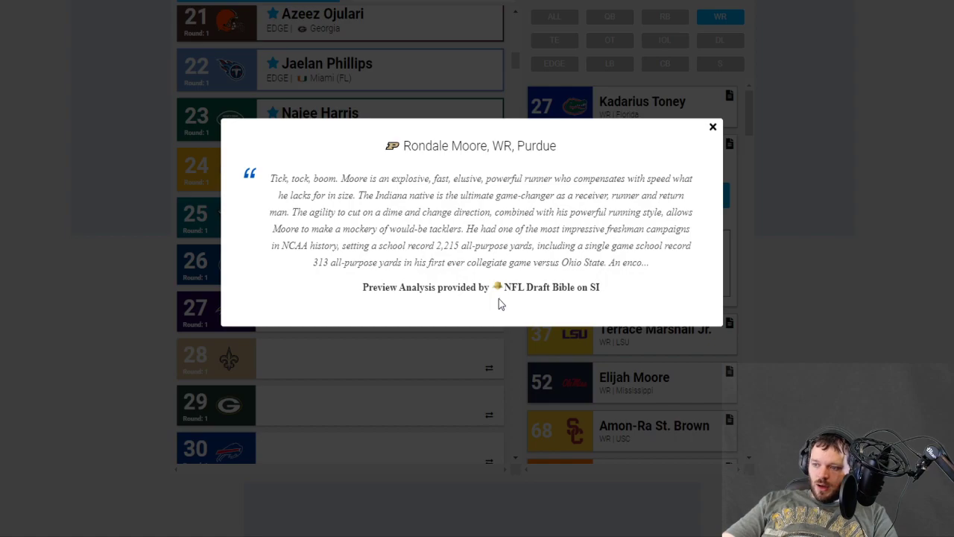
left_click(714, 127)
- Copy Rondale Moore's name from the draft board and open his player page on PFF
double_click(650, 160)
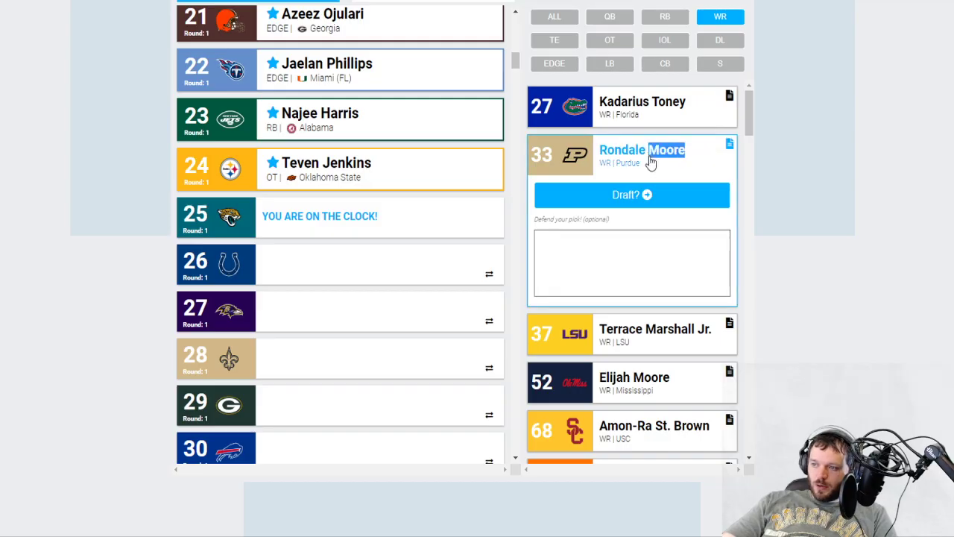
left_click_drag(650, 162, 604, 152)
key("ctrl+c")
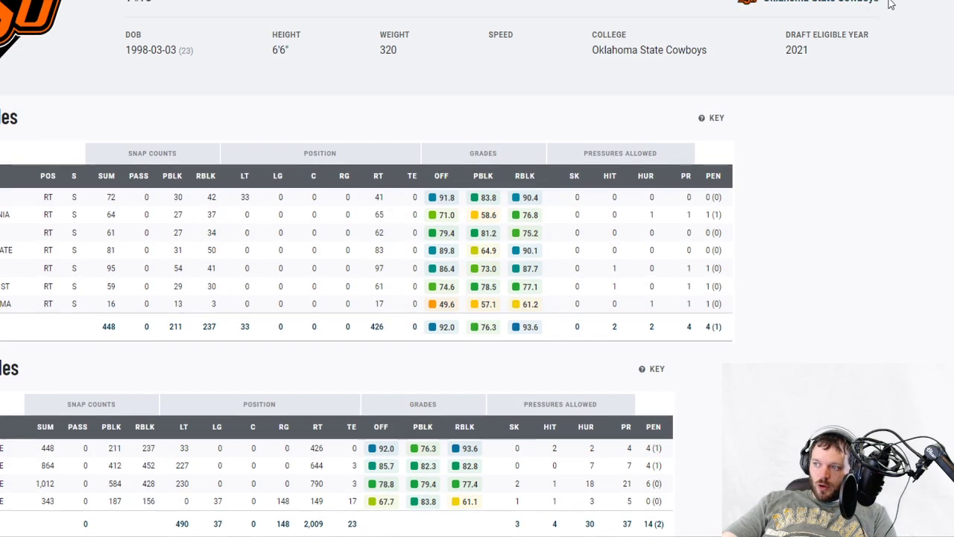
scroll(889, 4, "up", 1)
left_click(887, 4)
key("ctrl+v")
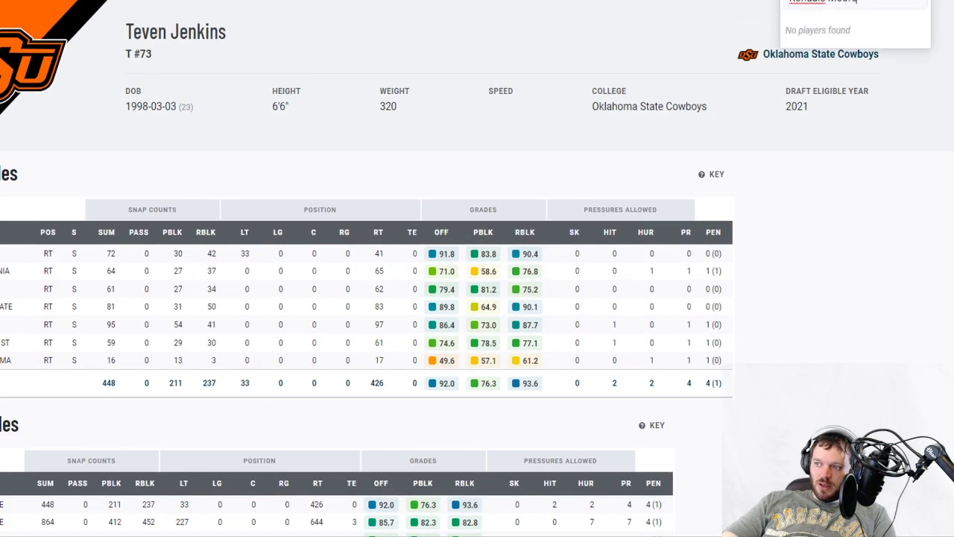
left_click(847, 29)
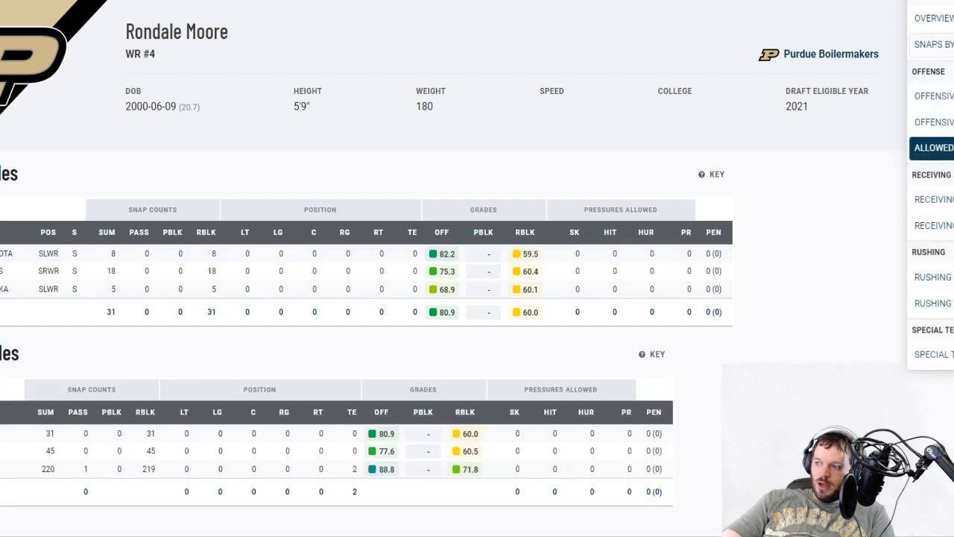
- Examine Rondale Moore's receiving depth and receiving grades on PFF and return to the draft board
left_click(928, 200)
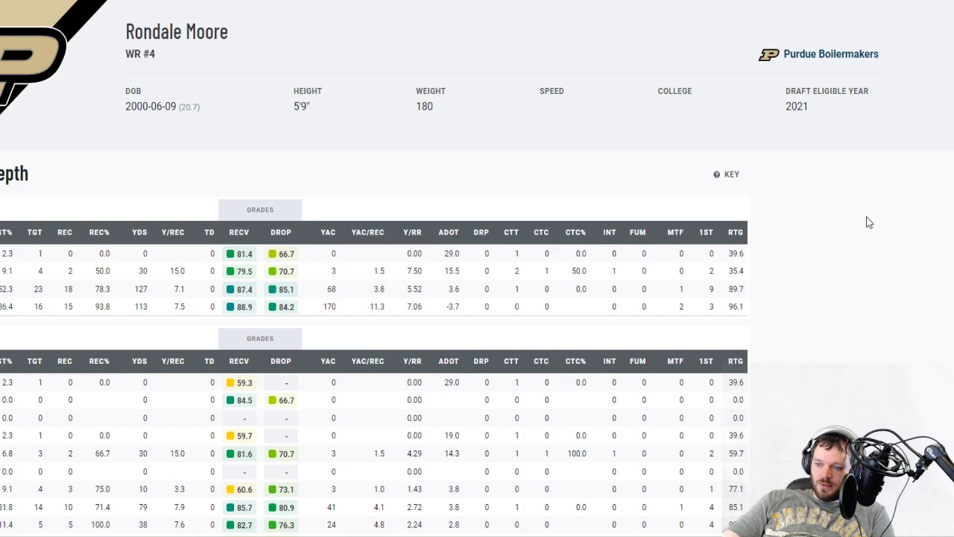
scroll(867, 219, "down", 1)
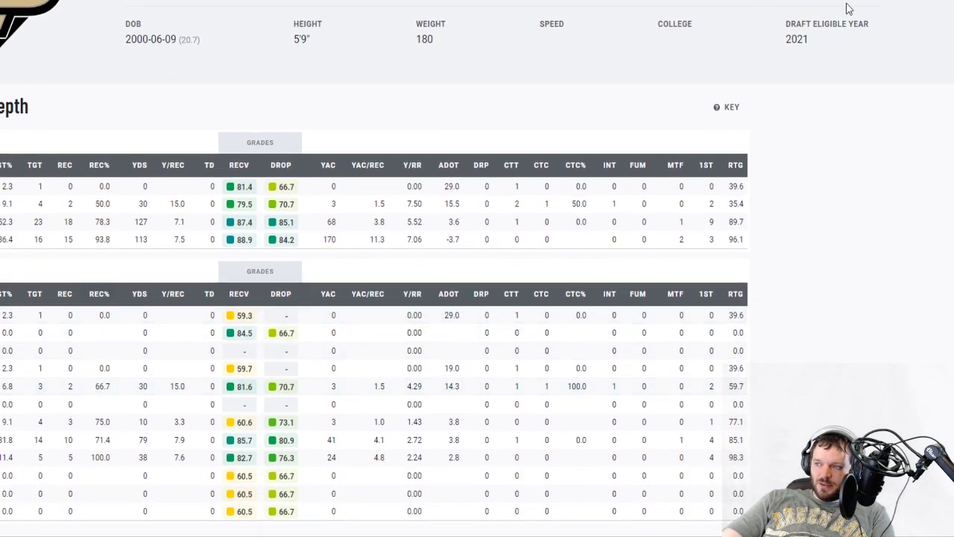
scroll(908, 23, "up", 1)
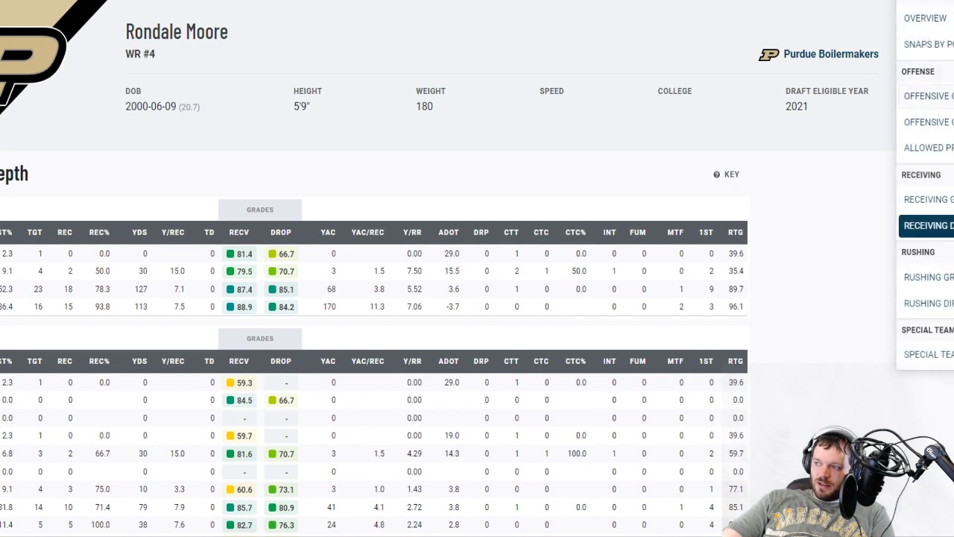
left_click(928, 199)
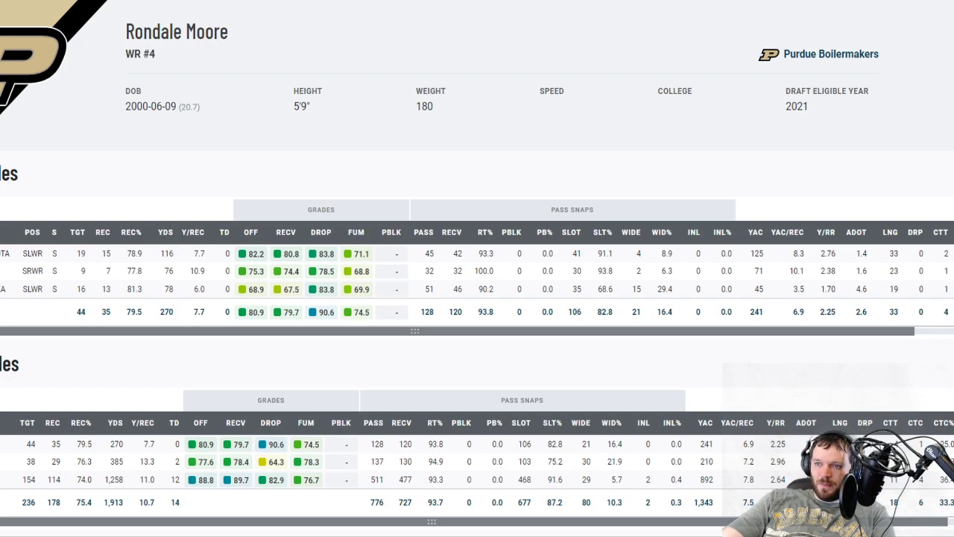
key("ctrl+w")
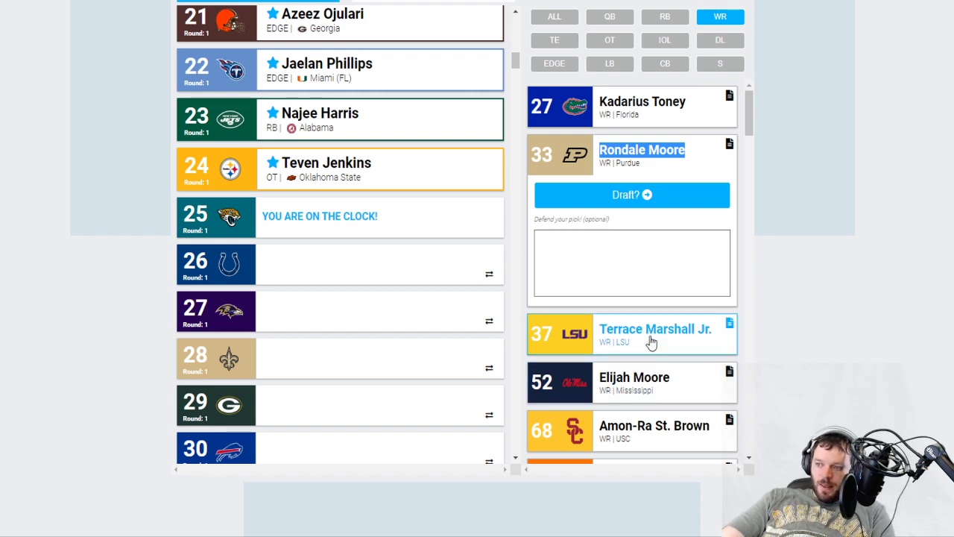
- Copy wide receiver Kadarius Toney's name from the draft board and open his receiving grades on PFF
left_click(663, 125)
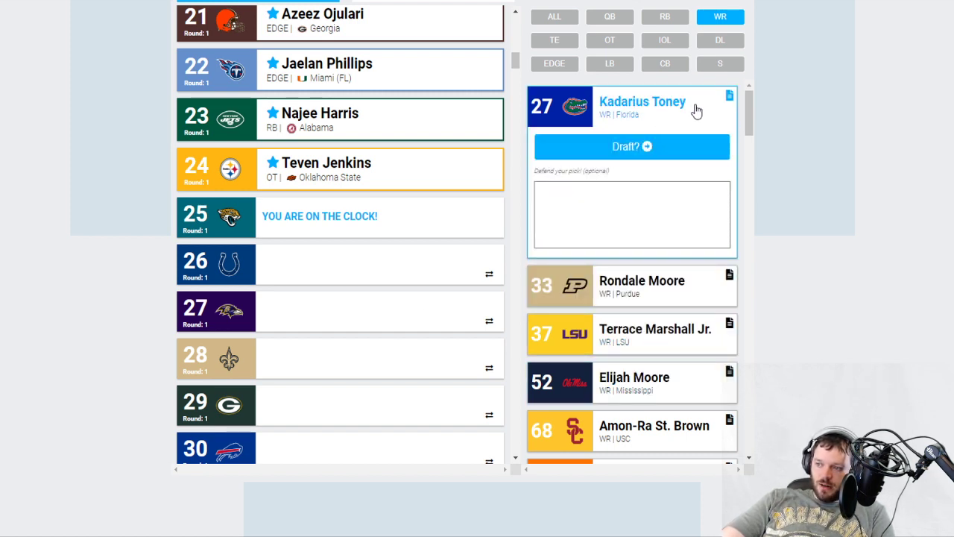
left_click_drag(695, 110, 604, 104)
key("ctrl+c")
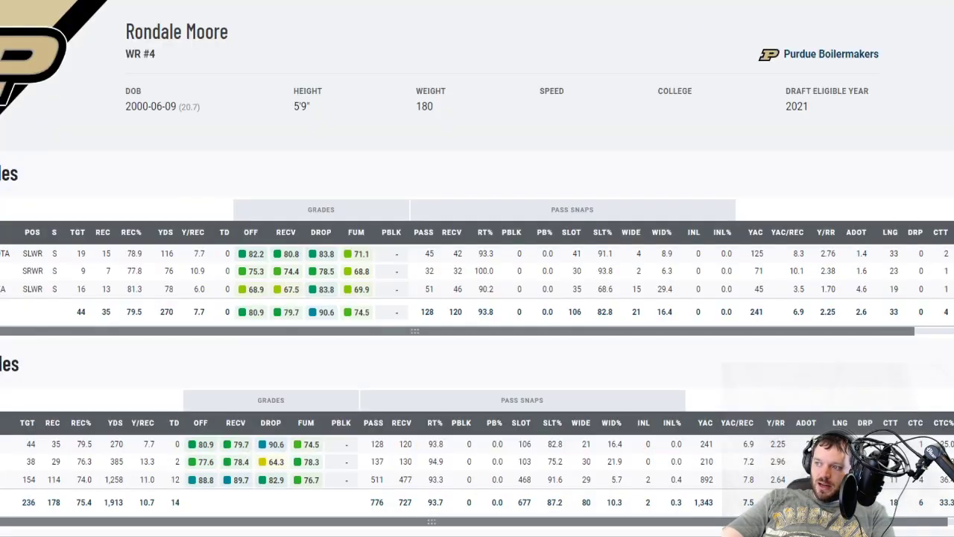
left_click(857, 4)
key("ctrl+v")
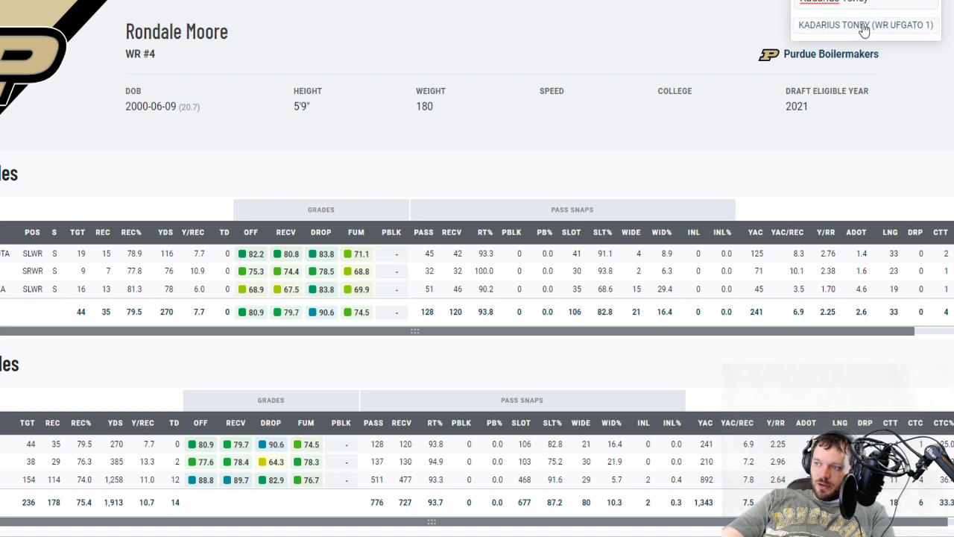
left_click(864, 30)
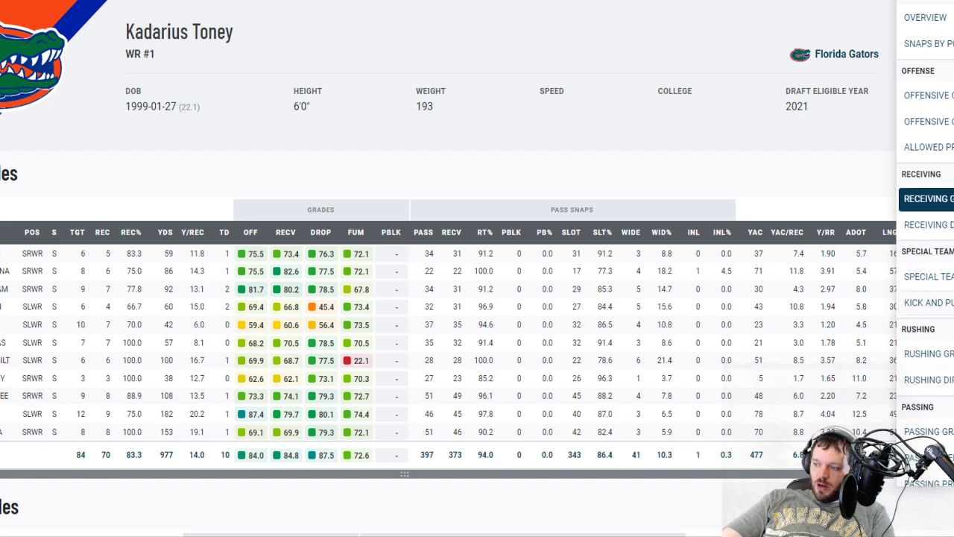
- Examine Kadarius Toney's receiving grades by depth on PFF
left_click(928, 391)
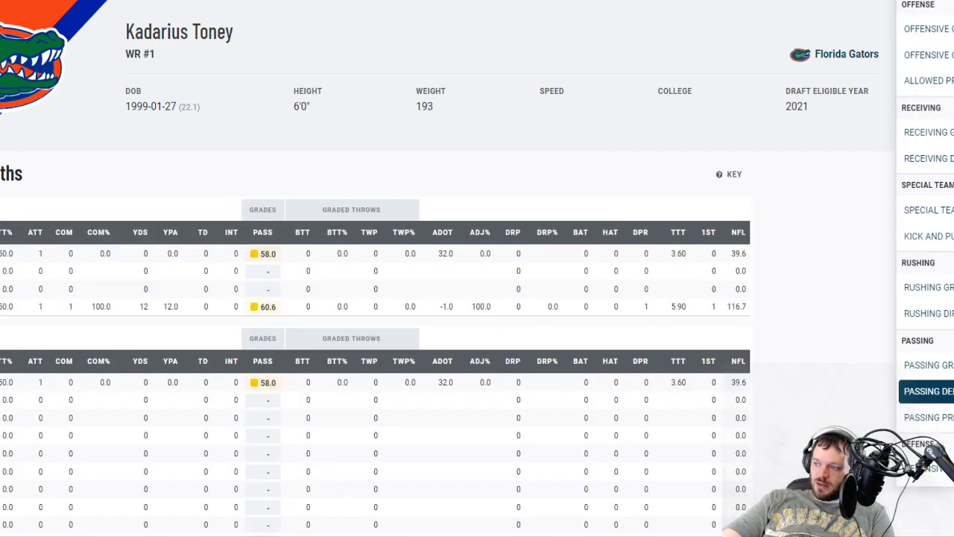
left_click(928, 157)
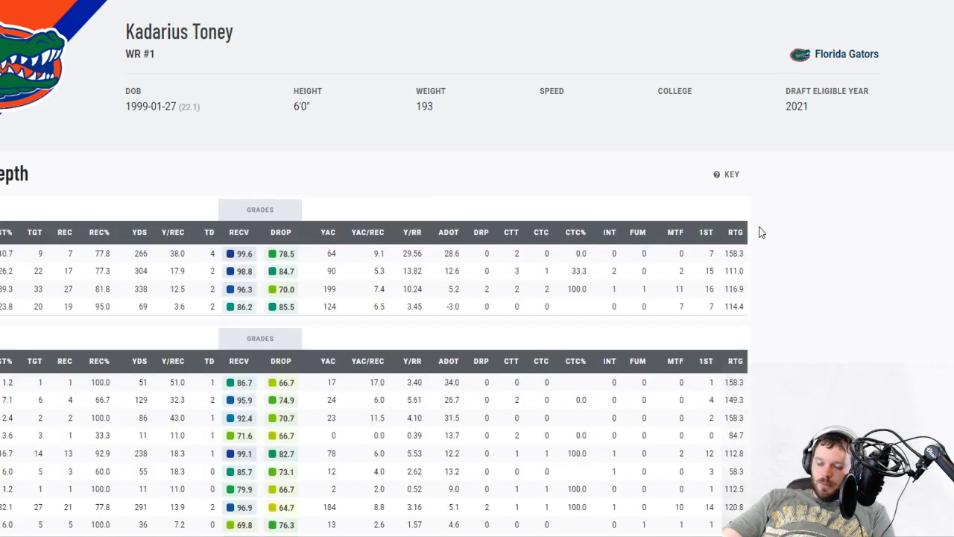
scroll(760, 232, "down", 1)
double_click(243, 187)
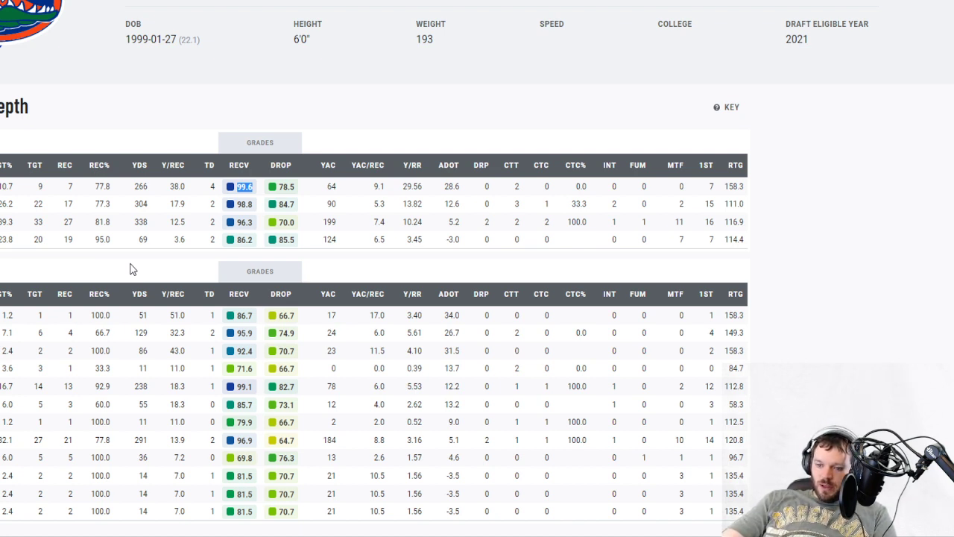
- Return to the draft board and draft Kadarius Toney for the Jaguars with pick 25
key("ctrl+w")
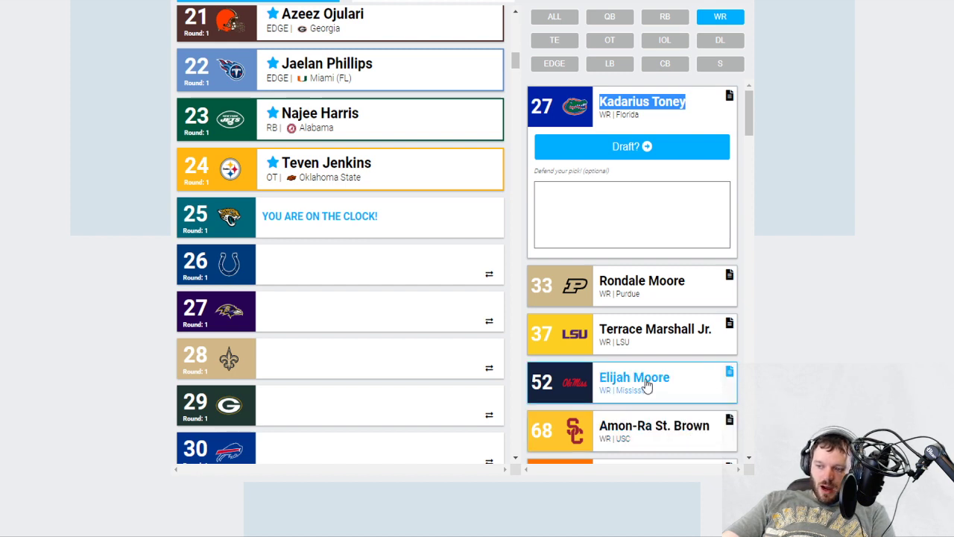
left_click(667, 155)
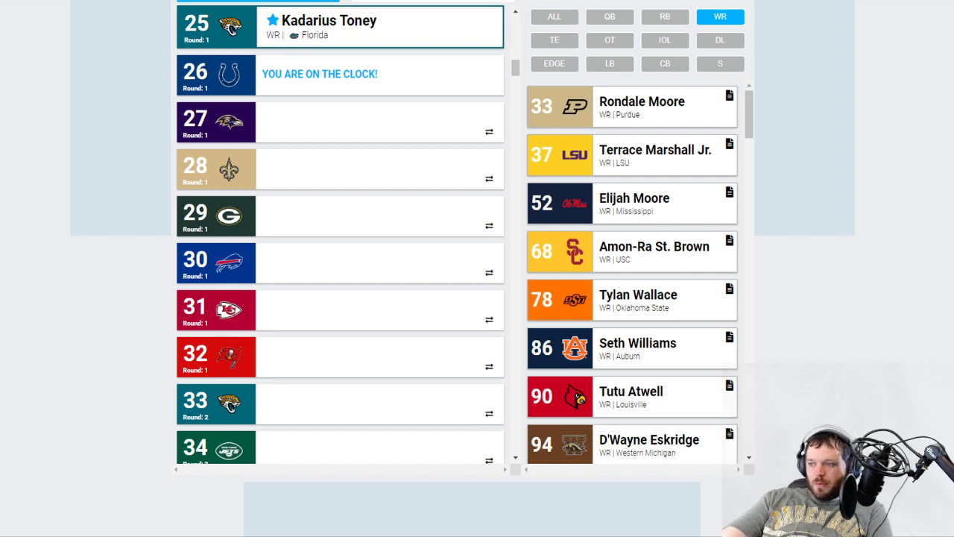
- Look through the available edge rushers and offensive tackles and copy Alex Leatherwood's name
left_click(552, 16)
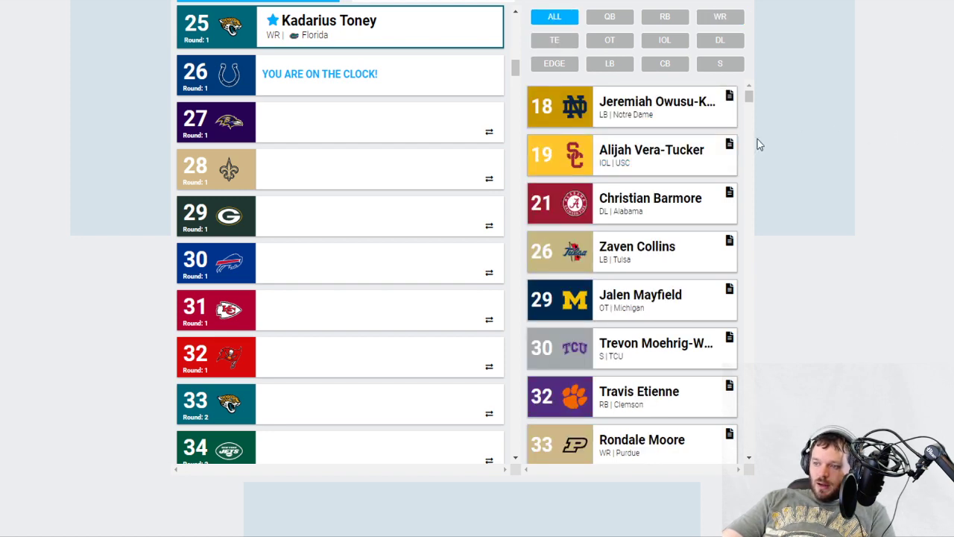
left_click(553, 69)
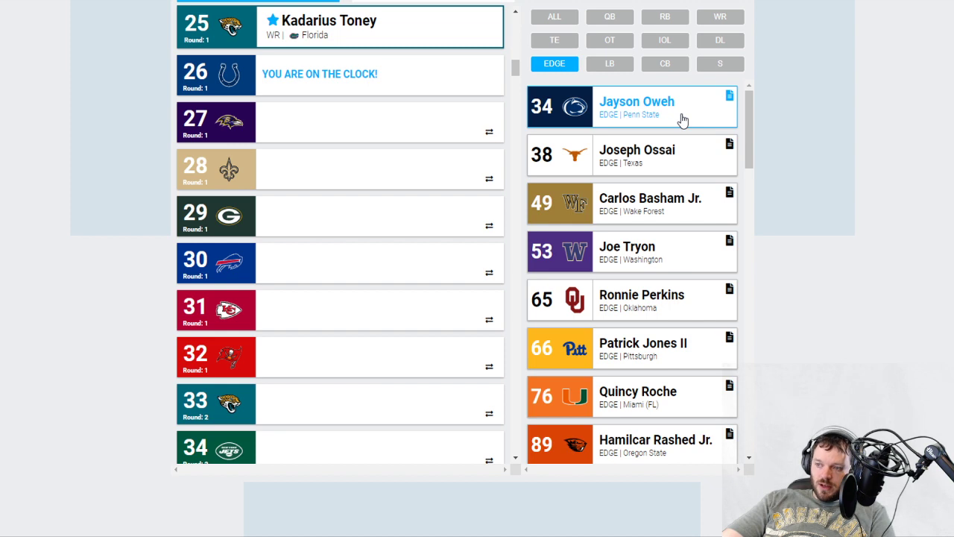
left_click(628, 45)
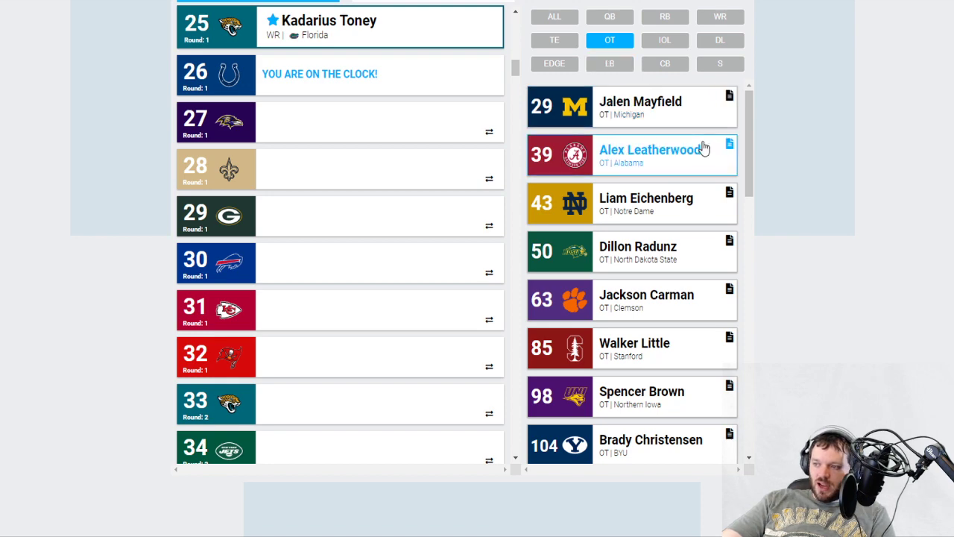
left_click_drag(705, 153, 595, 161)
key("ctrl+c")
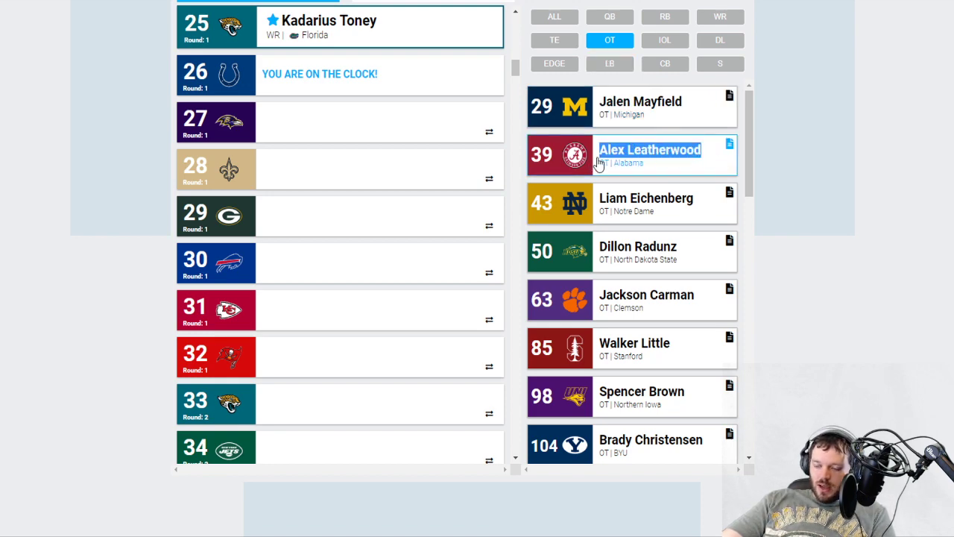
left_click(596, 162)
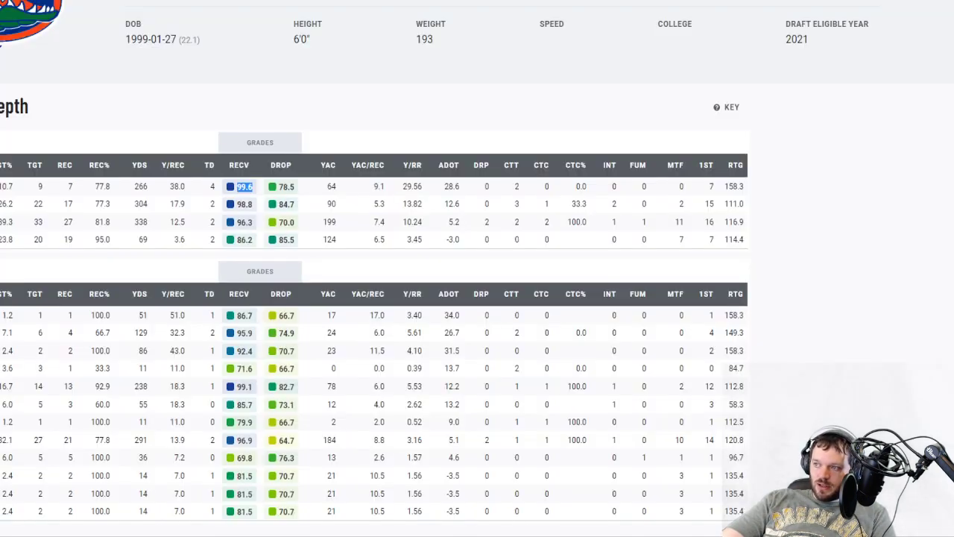
- Find Alex Leatherwood on PFF with the copied name and open his offensive grades
scroll(477, 268, "up", 2)
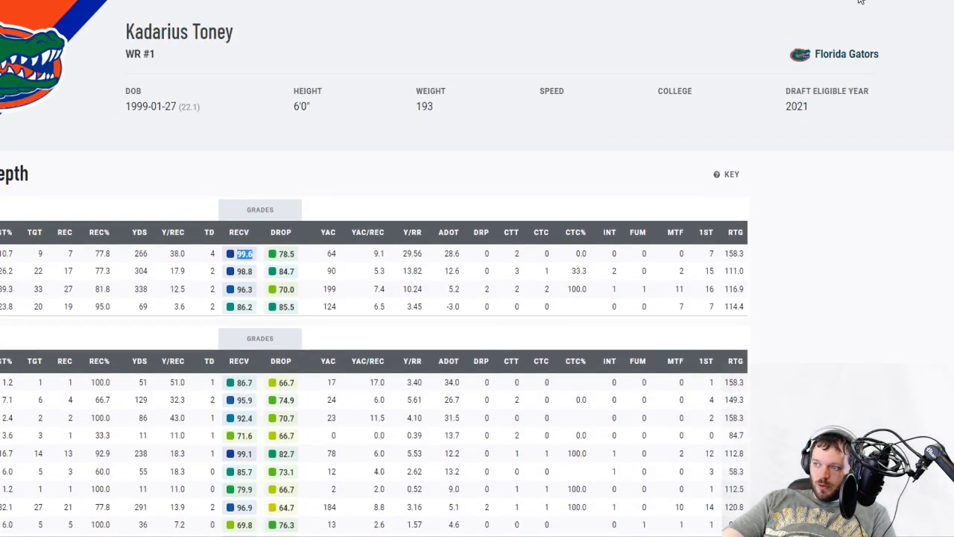
left_click(860, 3)
key("ctrl+v")
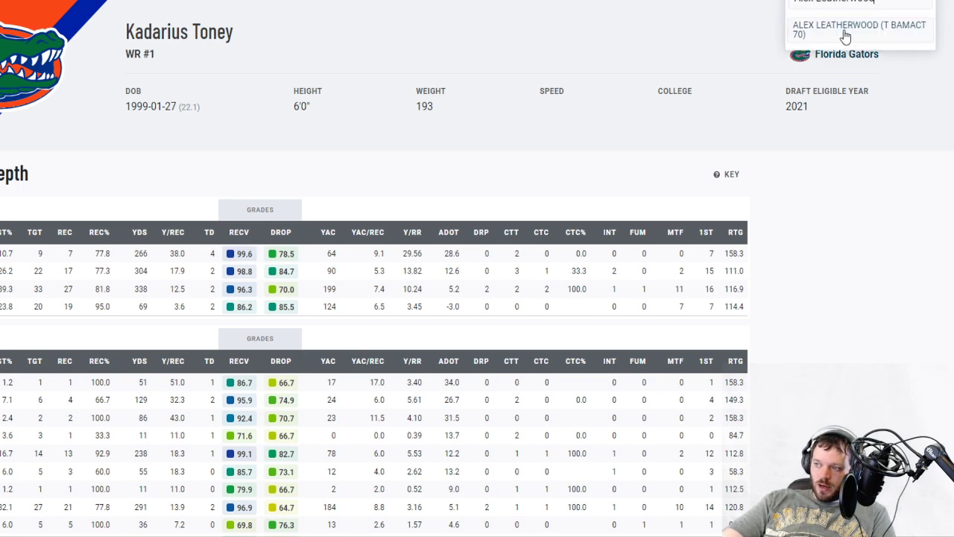
left_click(843, 34)
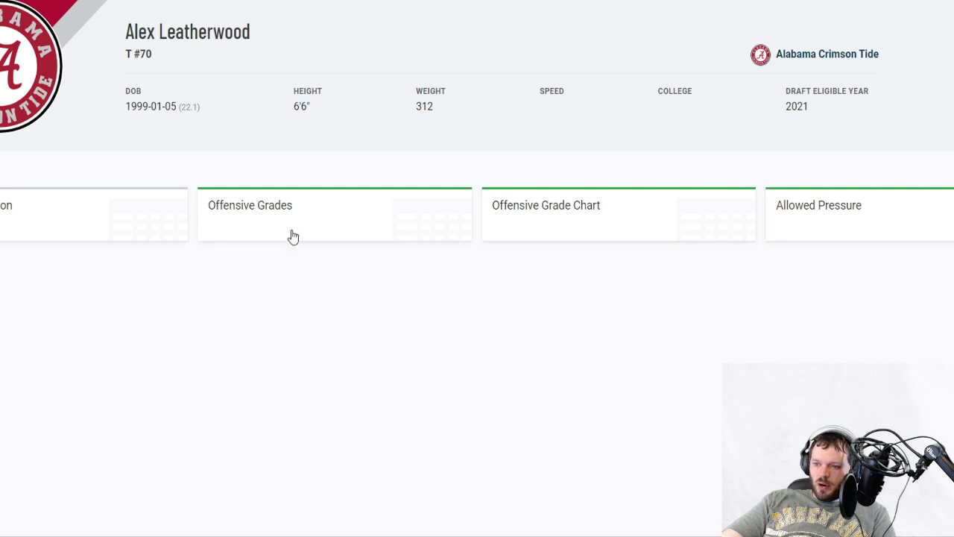
left_click(319, 216)
- Examine Alex Leatherwood's pass- and run-blocking grades, snaps by position and pressures allowed for each game and season
scroll(668, 198, "down", 3)
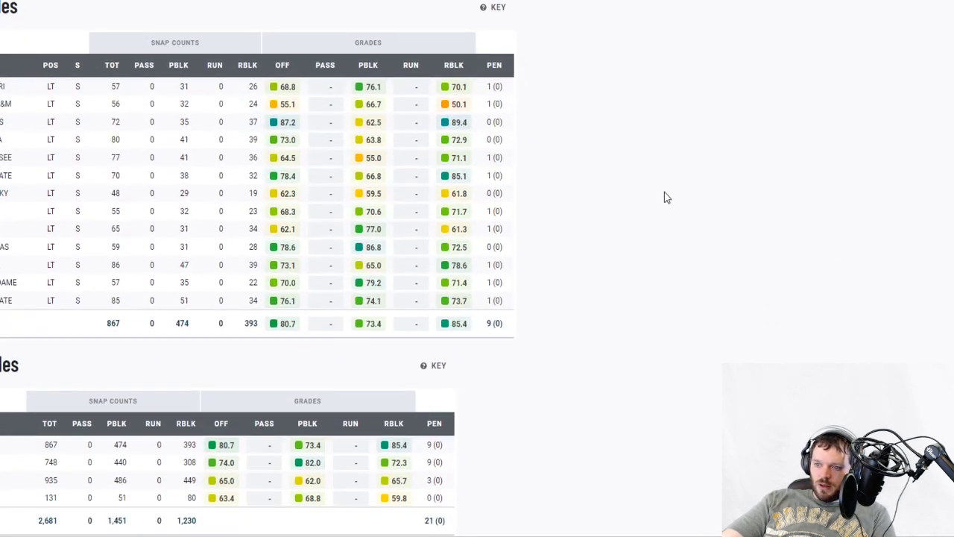
scroll(667, 197, "up", 2)
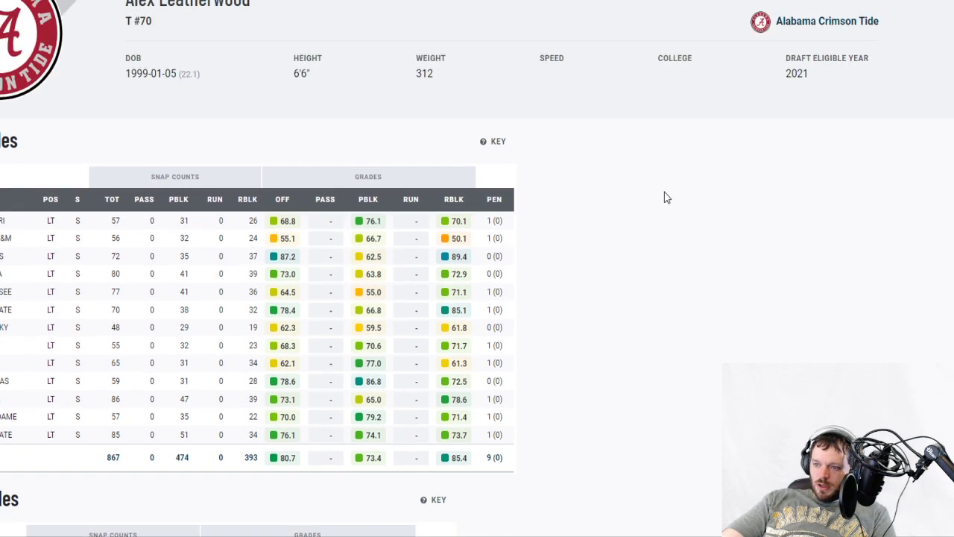
scroll(667, 197, "down", 2)
scroll(667, 198, "up", 3)
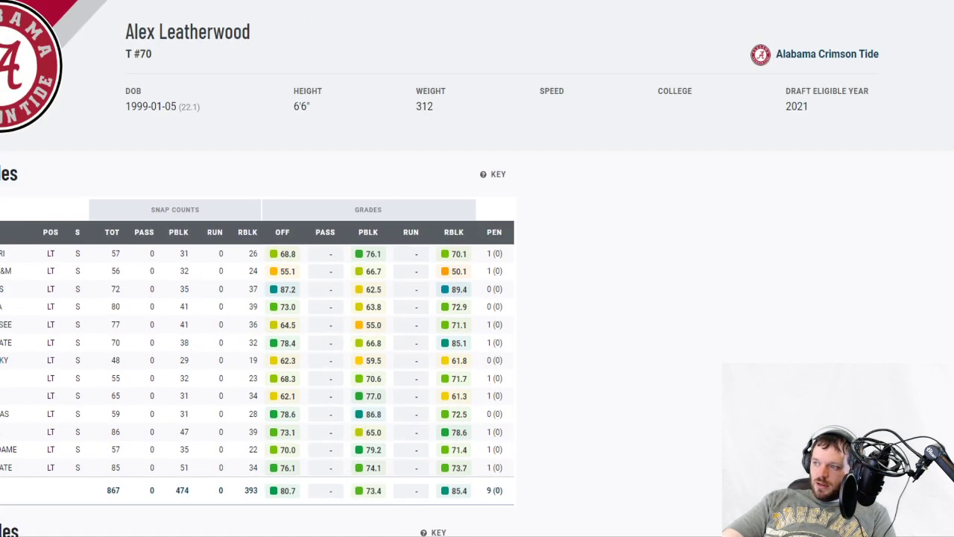
left_click(943, 122)
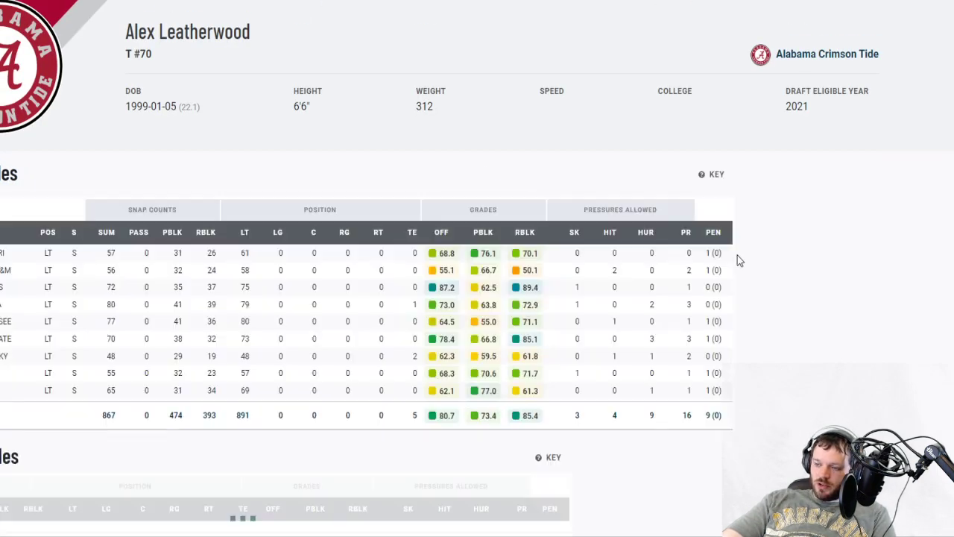
scroll(604, 280, "down", 3)
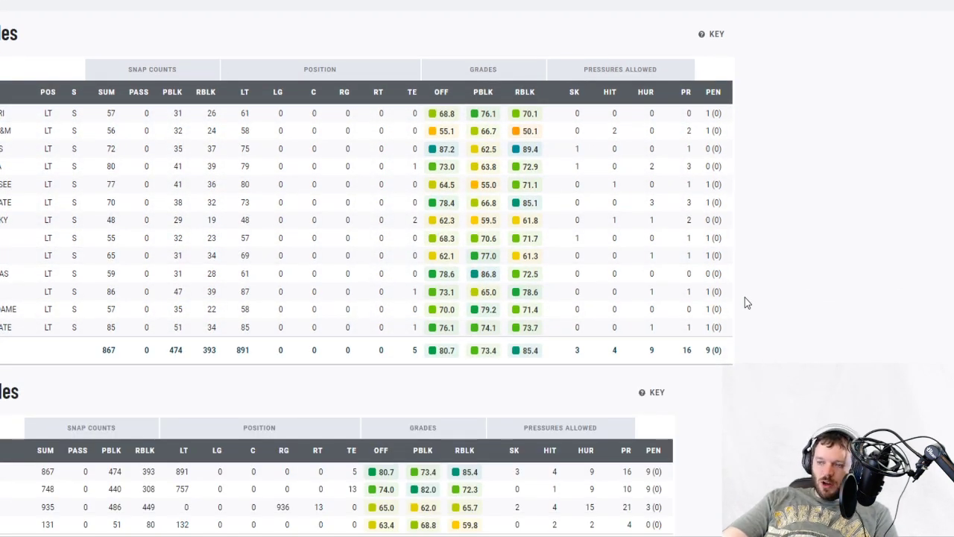
scroll(386, 340, "down", 1)
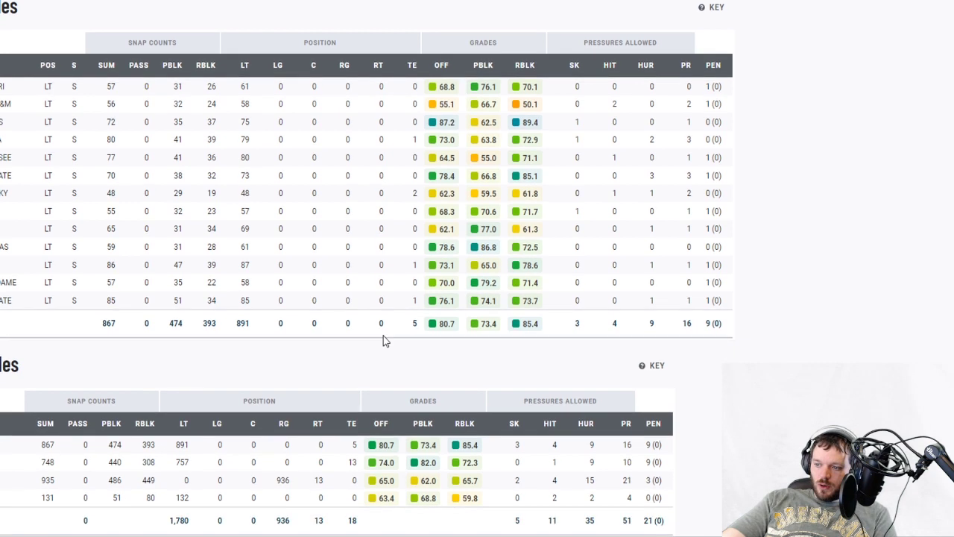
scroll(568, 286, "up", 2)
scroll(569, 285, "down", 1)
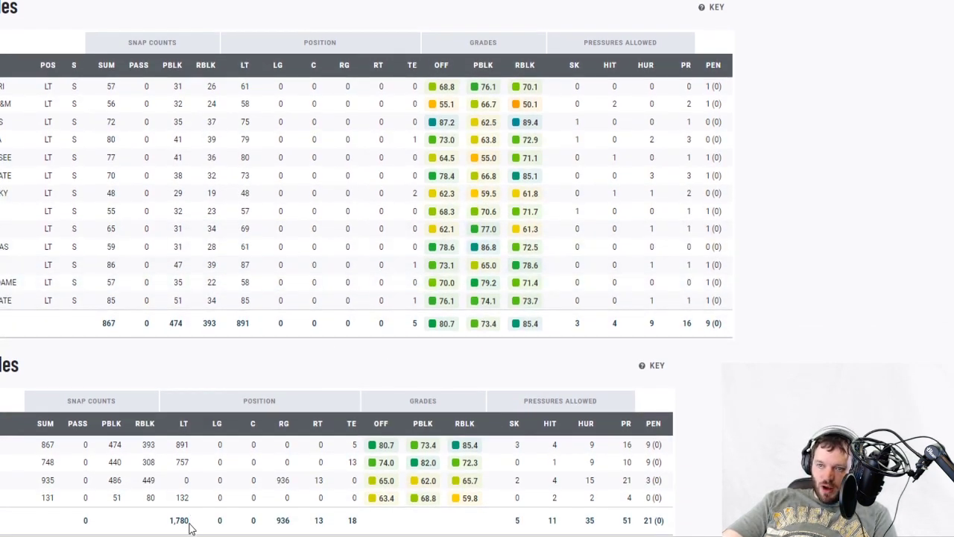
scroll(298, 310, "up", 3)
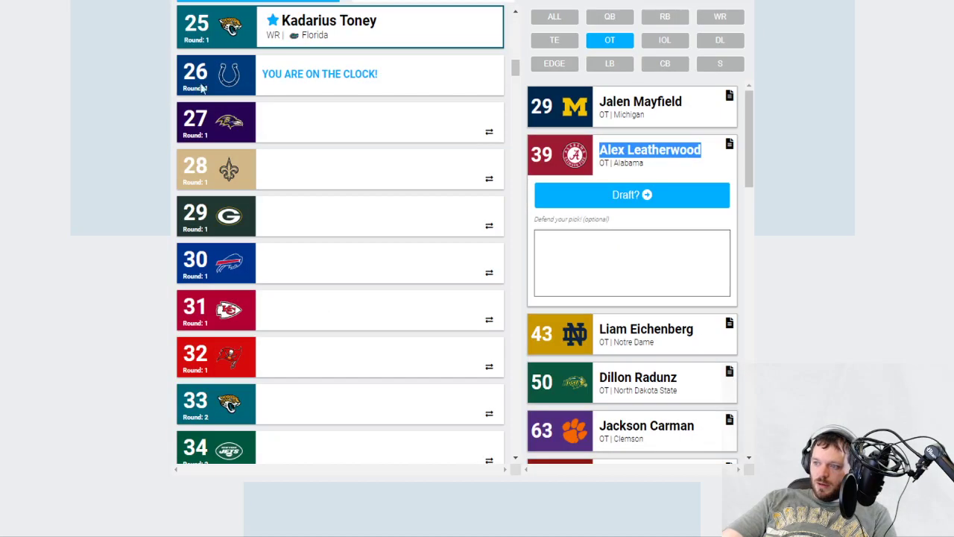
- Filter the available players to edge rushers and open Jayson Oweh's defensive grades on PFF
left_click(554, 63)
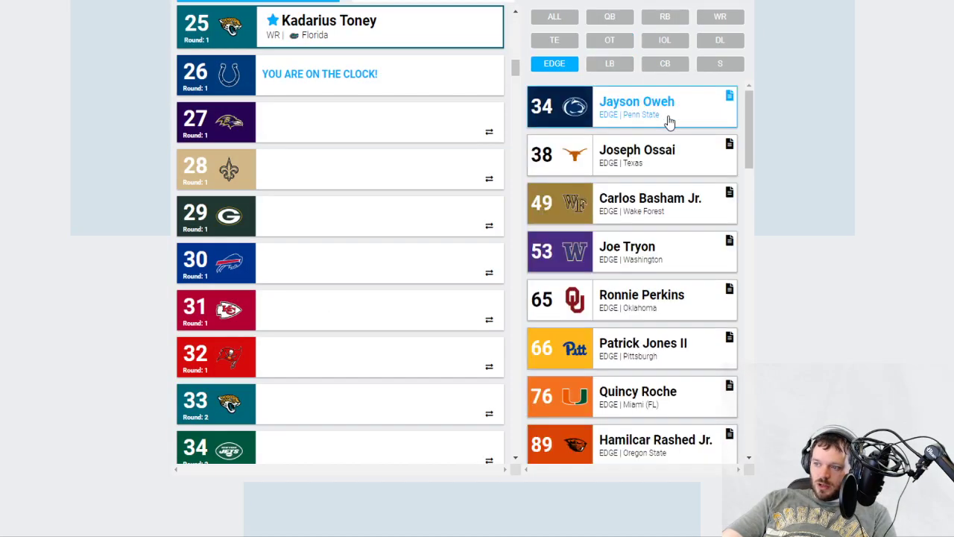
left_click_drag(676, 103, 607, 95)
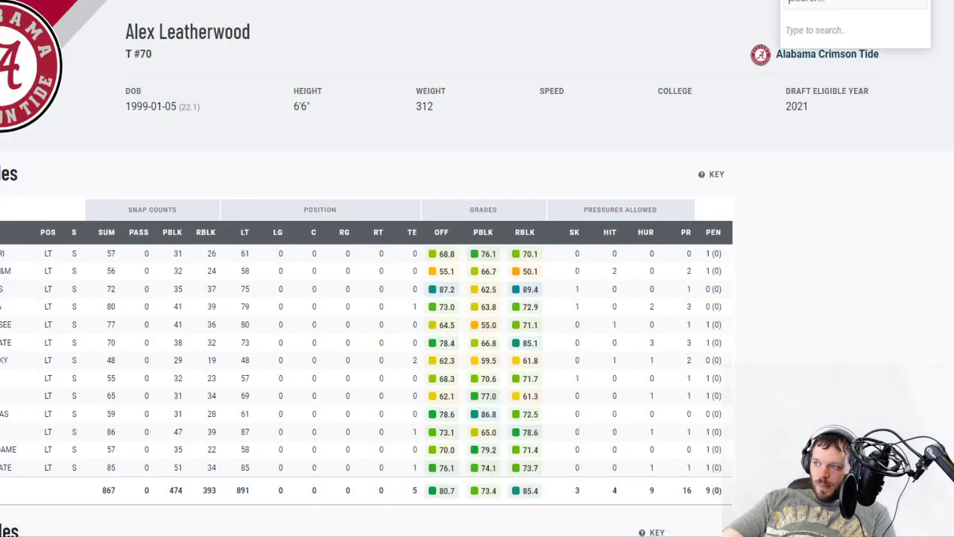
type("Jayson Oweh")
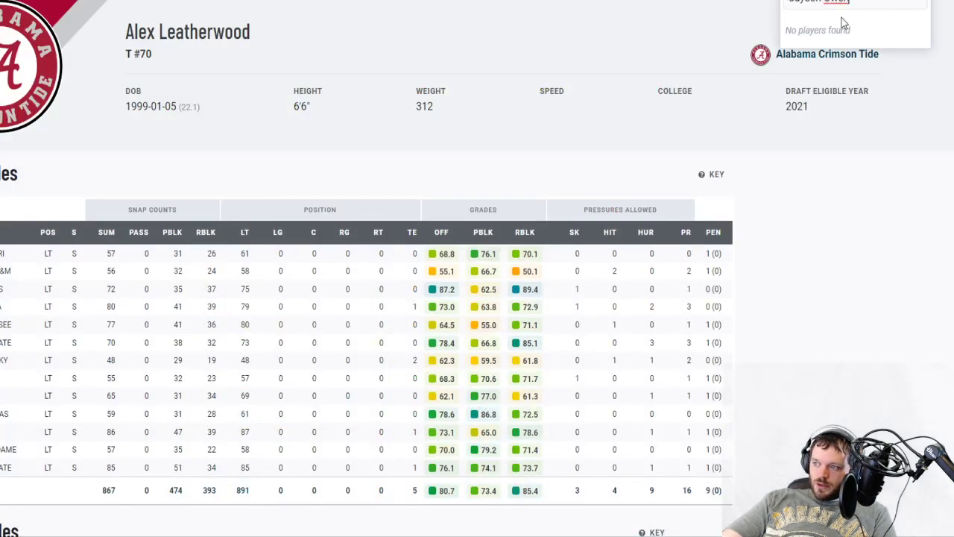
left_click(842, 29)
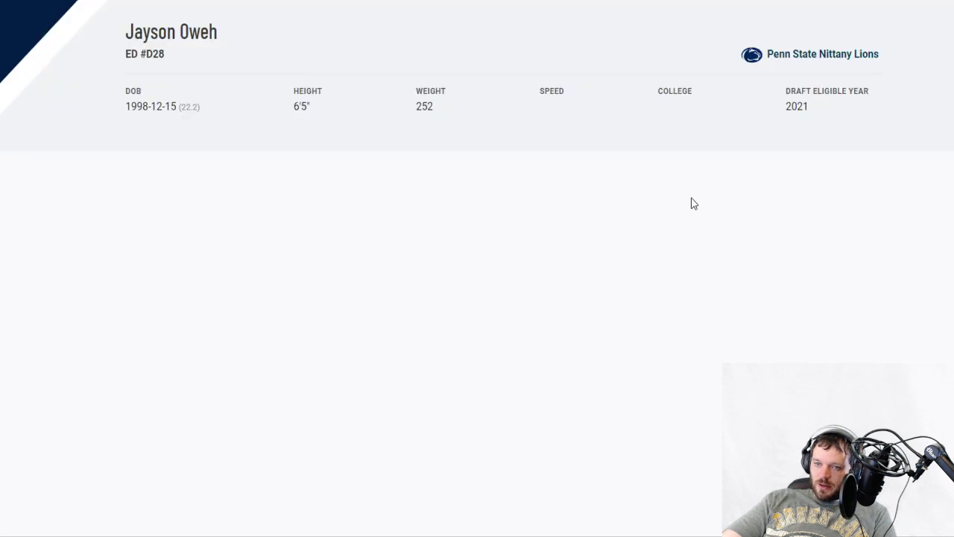
left_click(302, 222)
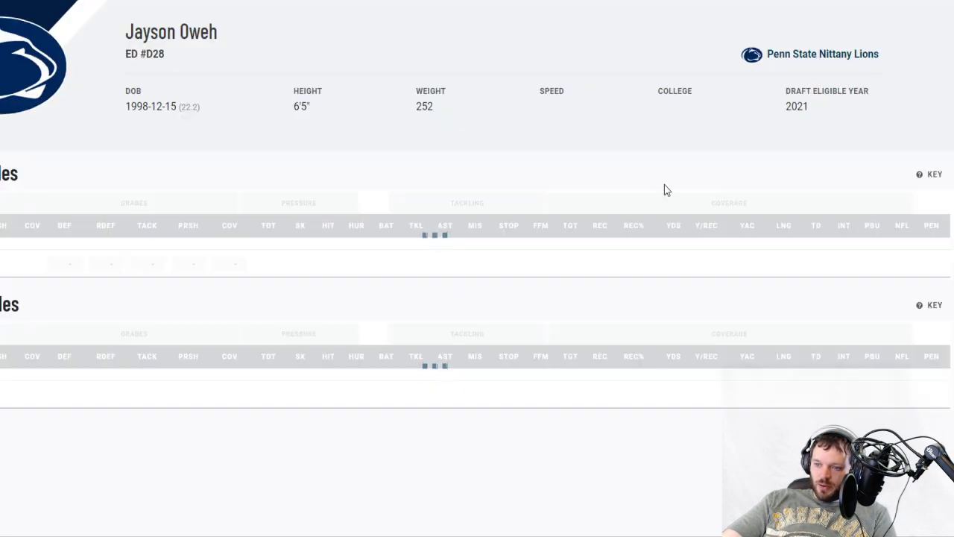
- Examine Jayson Oweh's pass-rush grades and pressure totals game by game
scroll(664, 188, "down", 1)
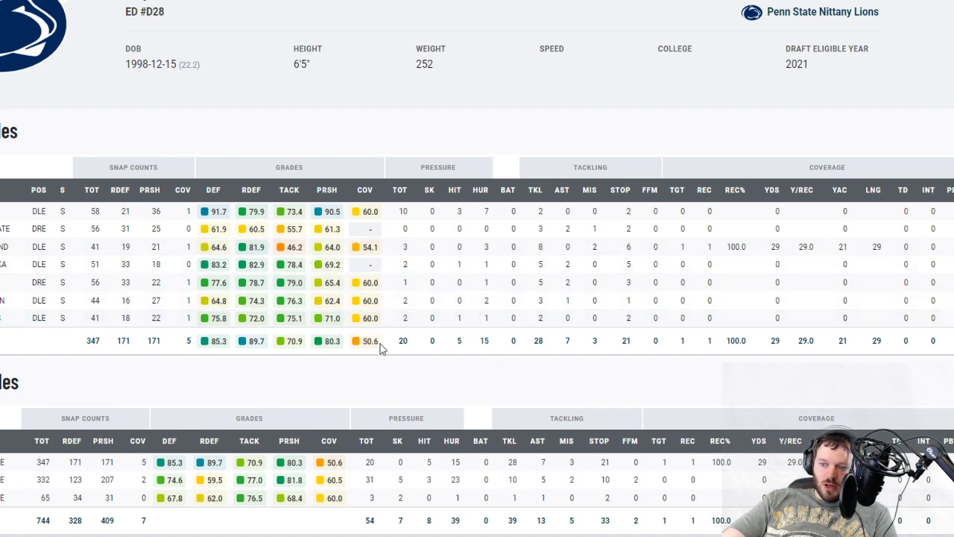
double_click(325, 211)
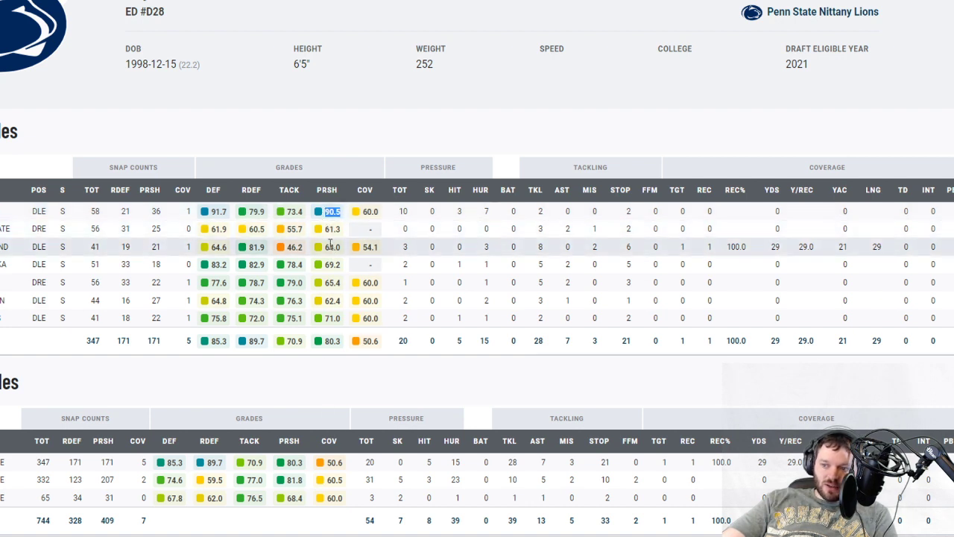
double_click(403, 211)
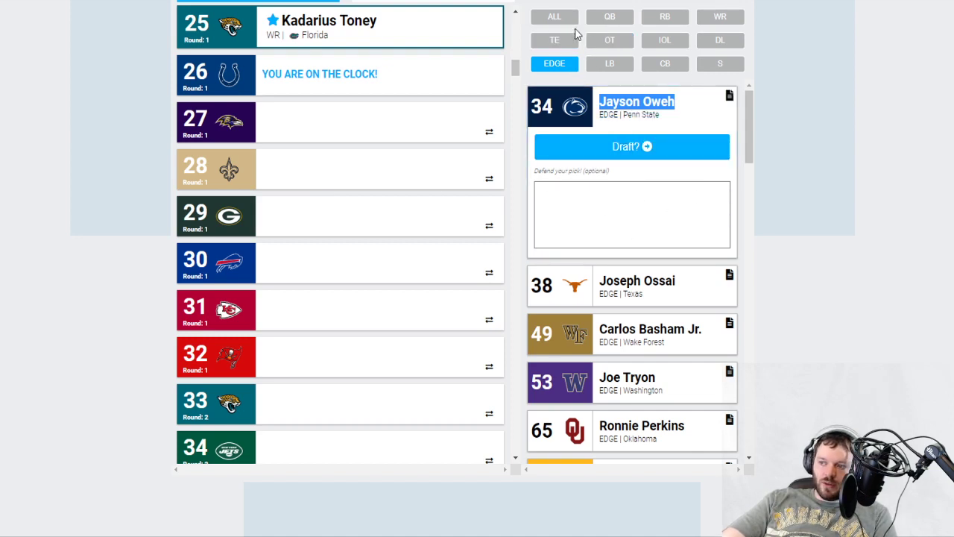
- Filter the available players to offensive tackles and draft Alex Leatherwood for the Colts with pick 26
left_click(608, 40)
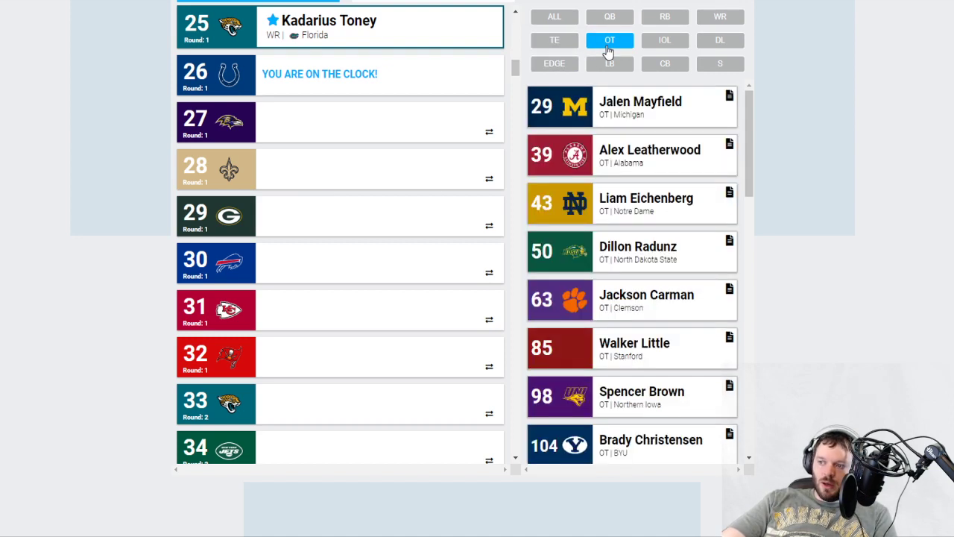
left_click(632, 170)
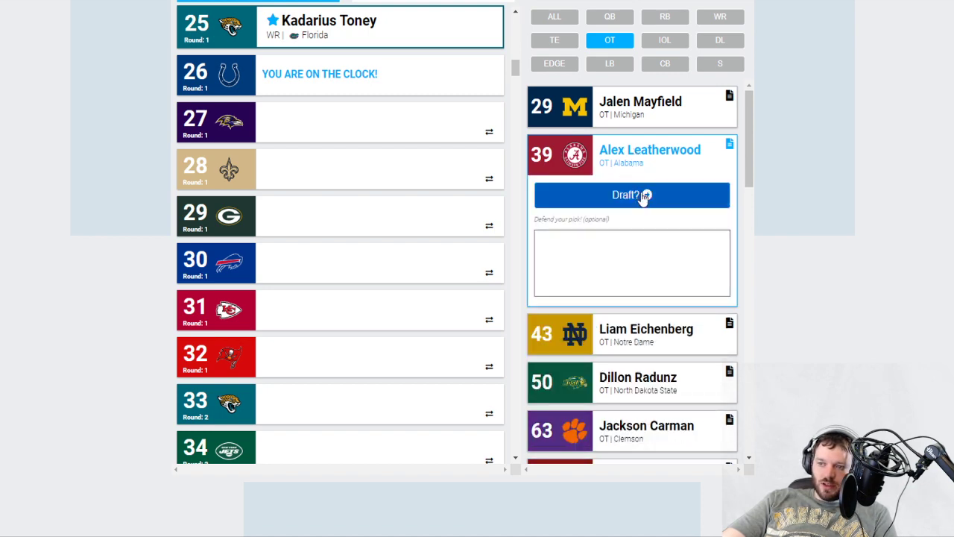
left_click(645, 196)
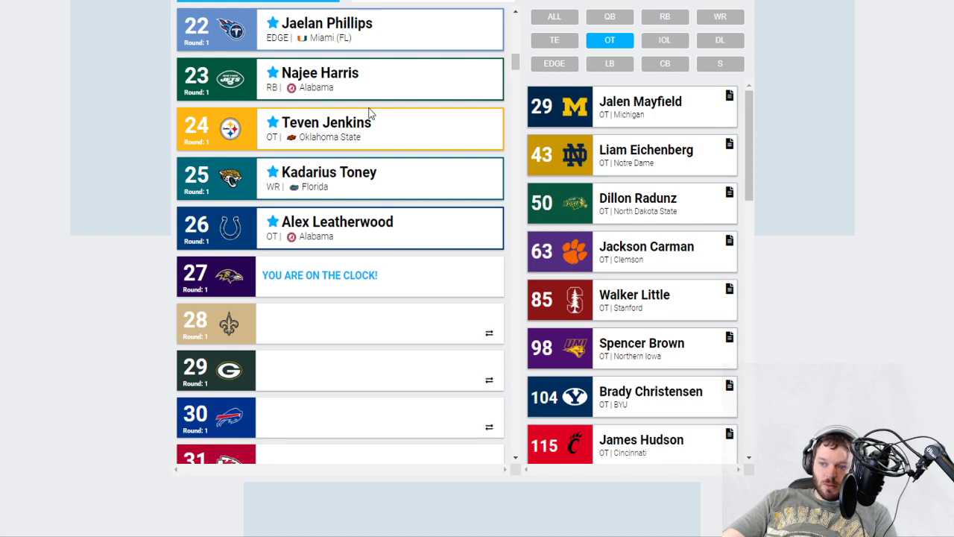
scroll(376, 108, "up", 1)
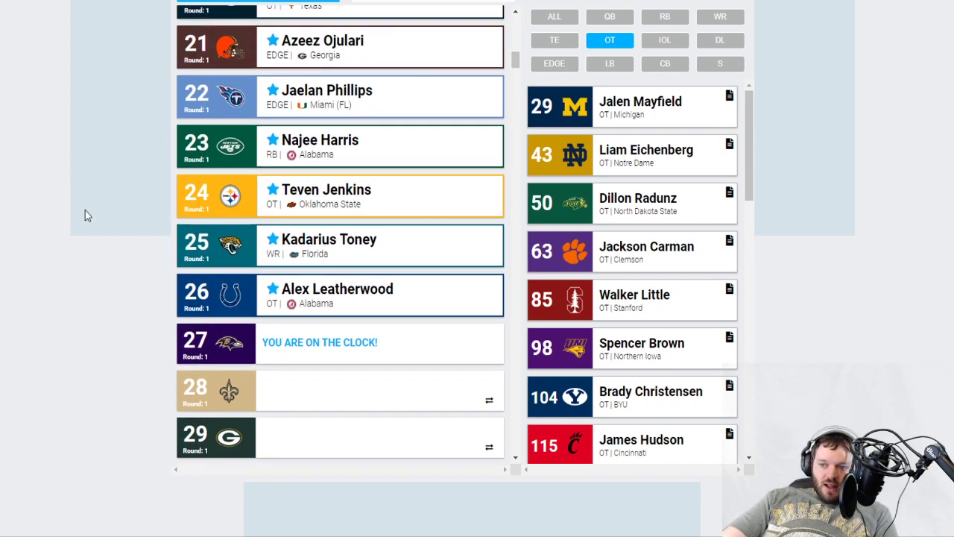
scroll(85, 216, "down", 1)
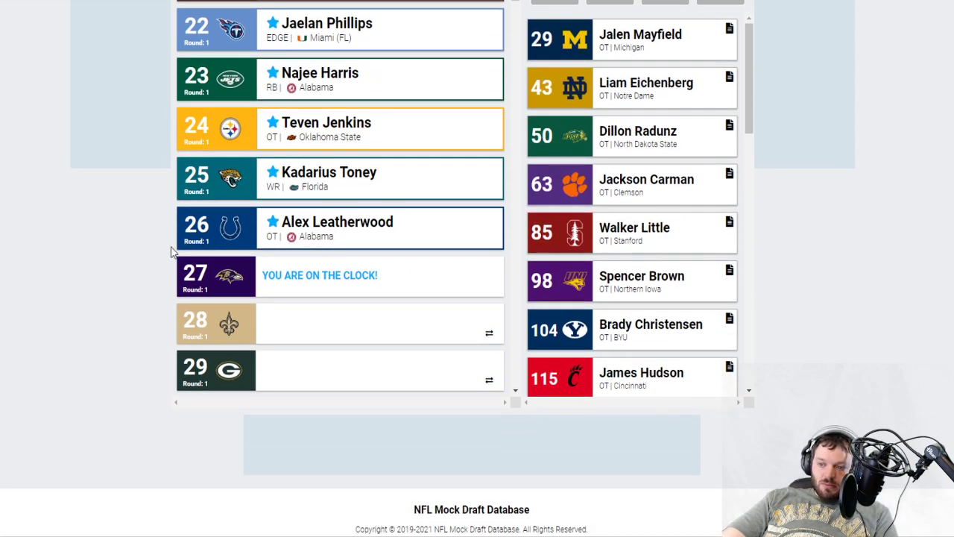
scroll(803, 221, "up", 3)
scroll(820, 216, "down", 3)
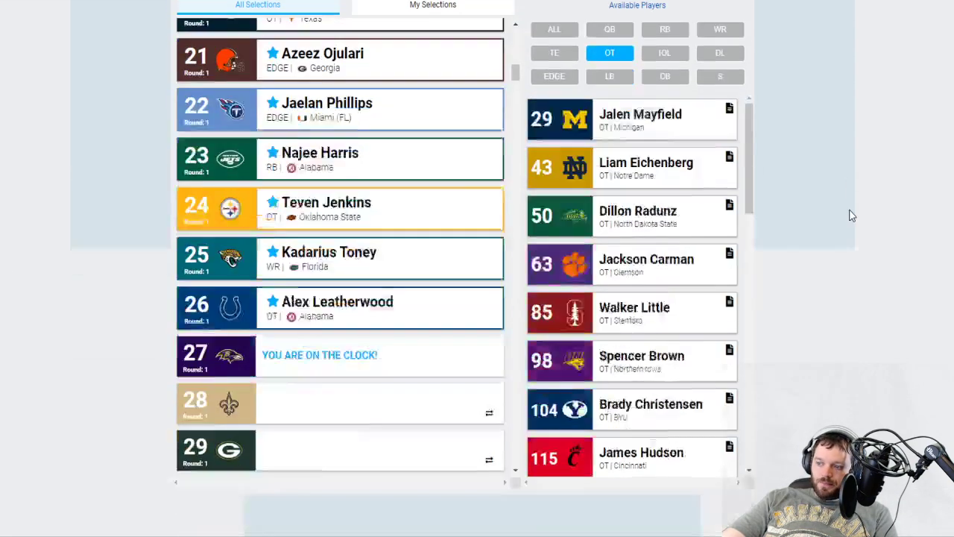
- Show available players at all positions and review the Baltimore Ravens' offensive and defensive lineup grades on PFF
scroll(618, 104, "up", 1)
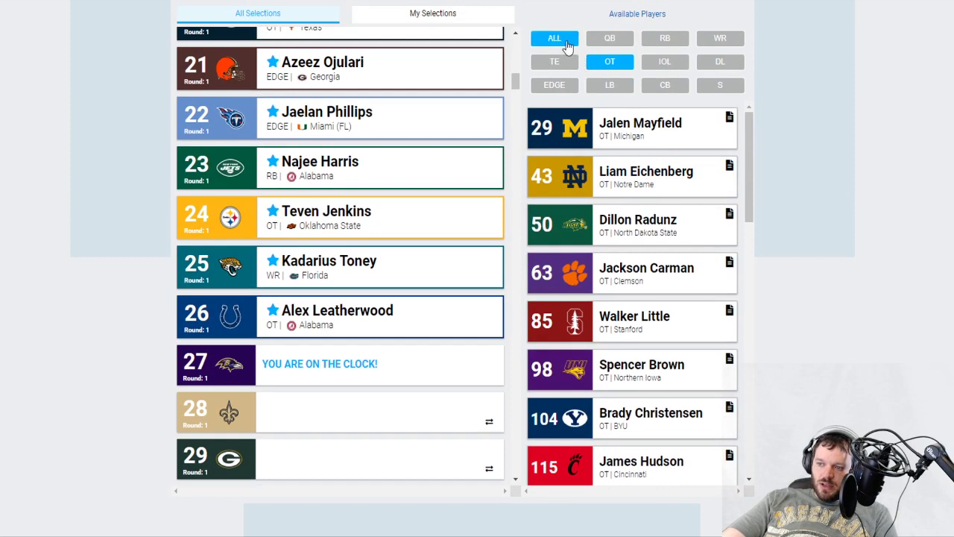
left_click(561, 41)
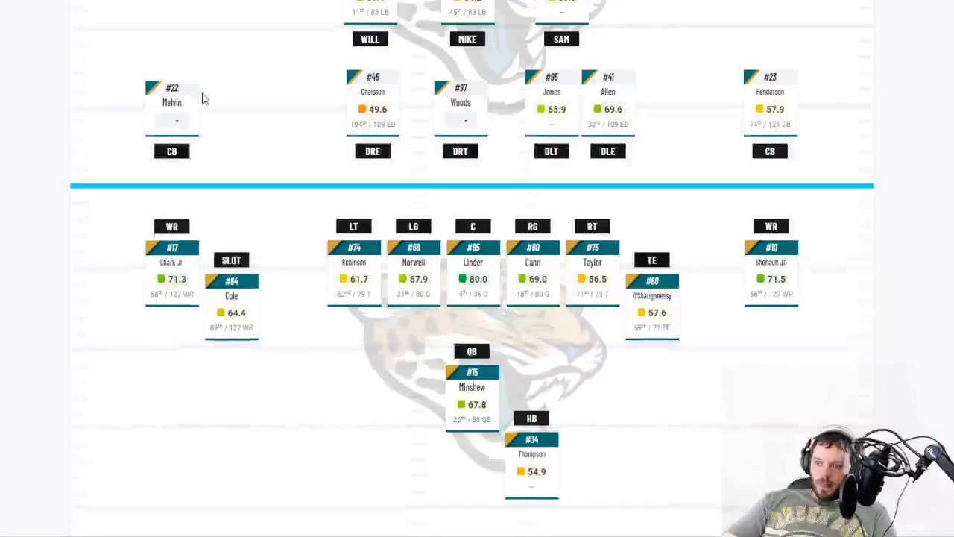
scroll(202, 99, "up", 5)
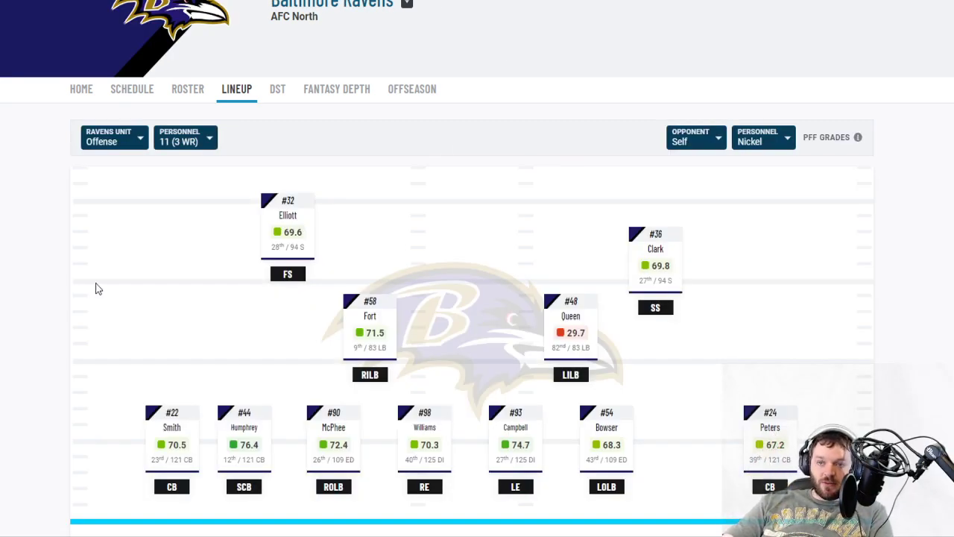
scroll(157, 224, "down", 5)
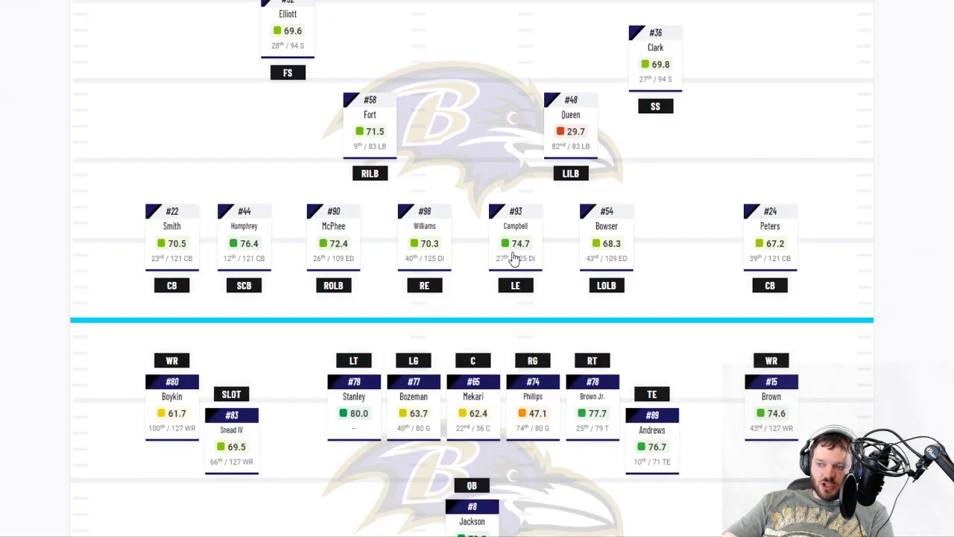
scroll(514, 258, "up", 3)
- Open the Ravens' depth chart on Over The Cap and check the contract details of edge rushers Judon, McPhee, Ngakoue and Bowser
key("ctrl+Tab")
scroll(299, 82, "up", 2)
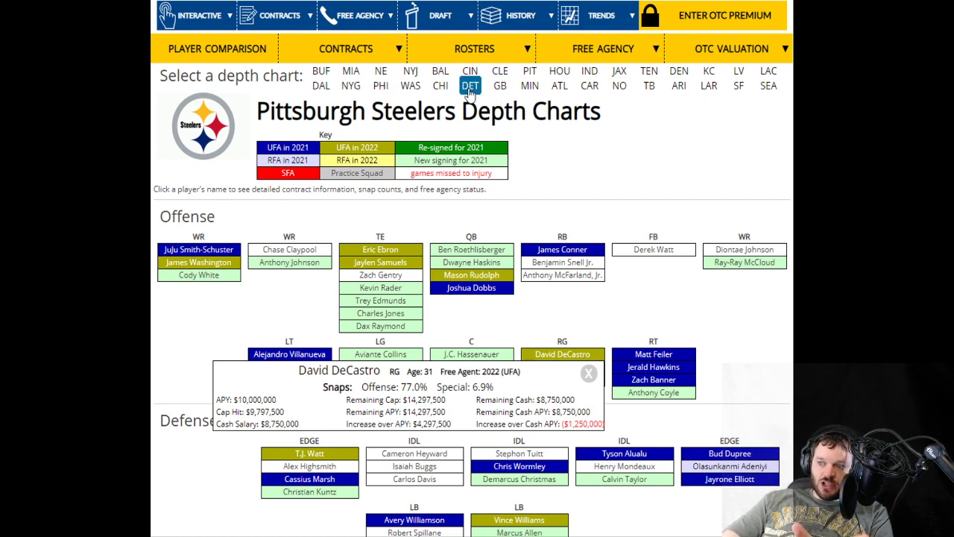
left_click(444, 71)
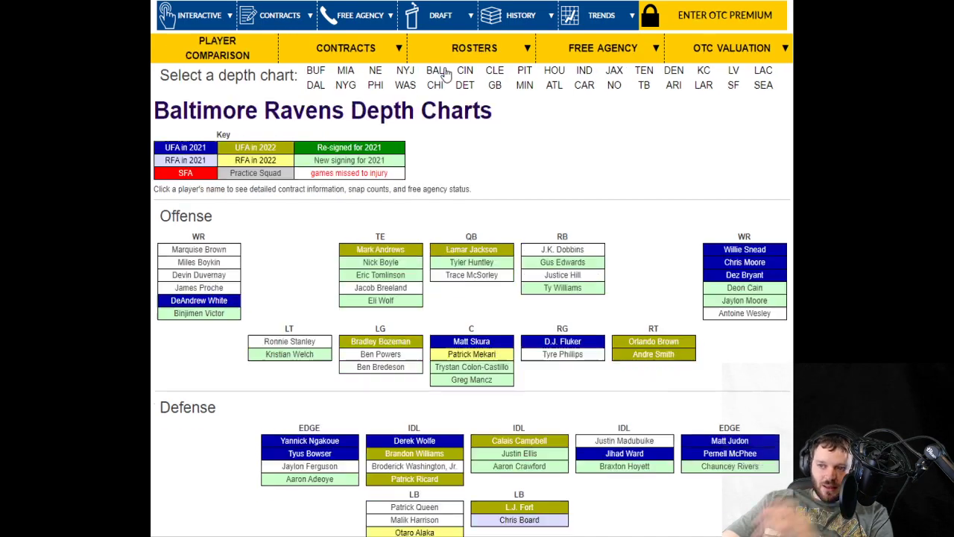
scroll(414, 251, "down", 3)
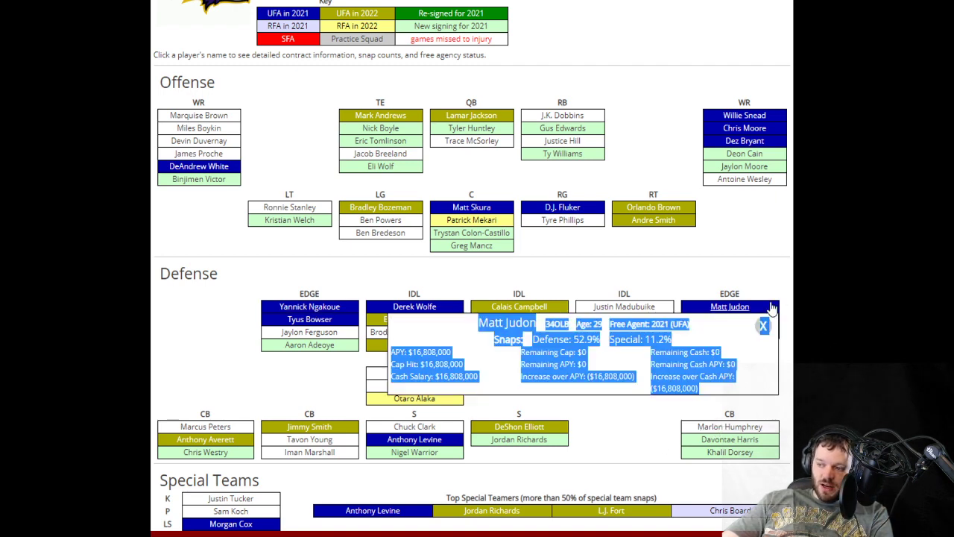
left_click(734, 319)
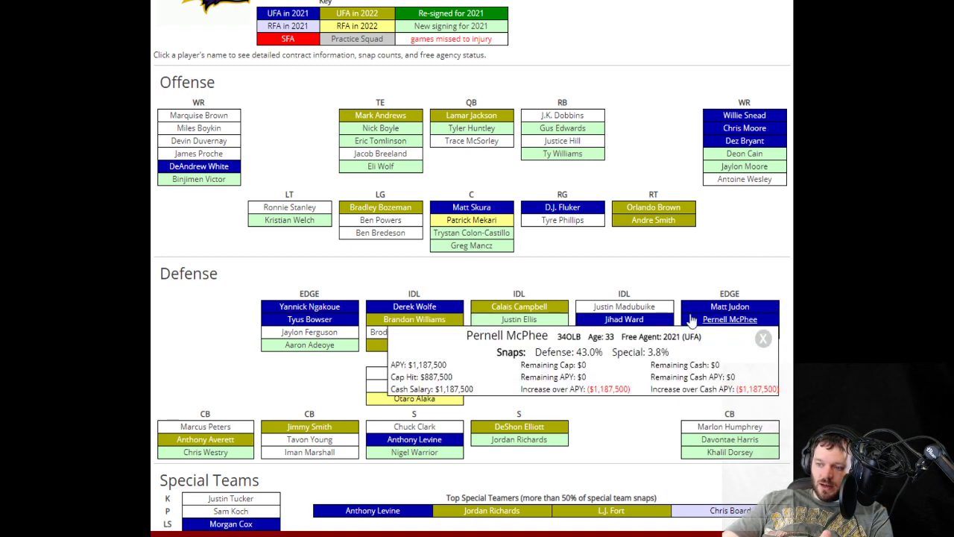
left_click(318, 308)
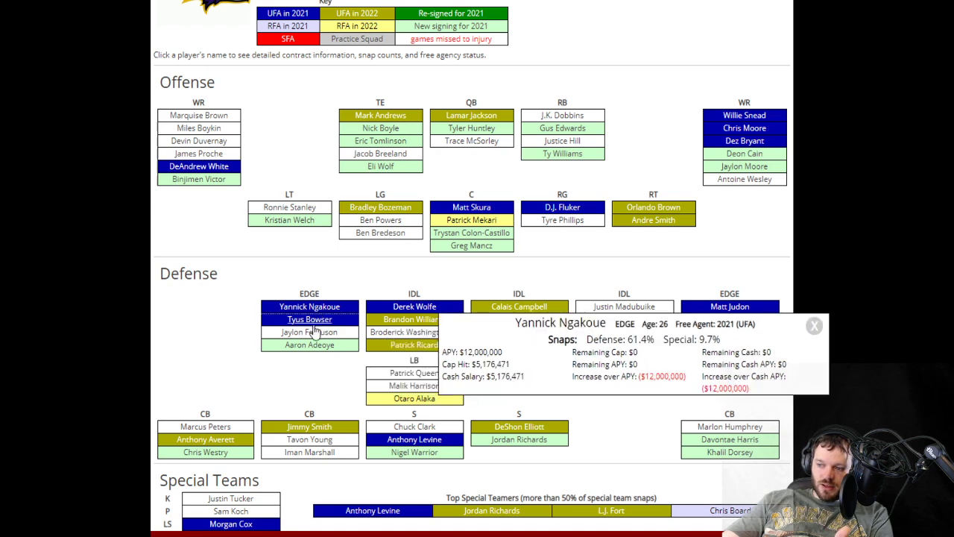
left_click(313, 322)
left_click(177, 348)
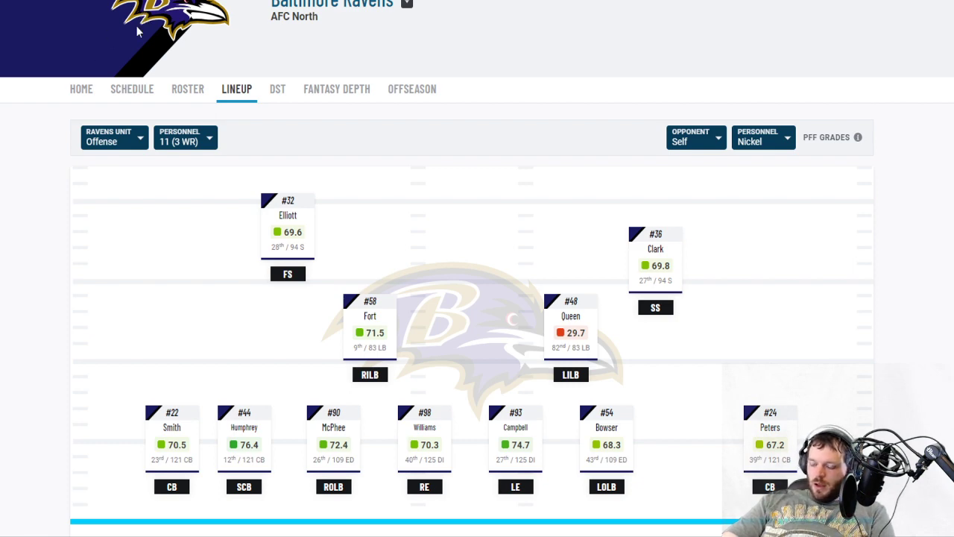
- Examine linebacker Patrick Queen's 2020 season grades from the Ravens lineup on PFF
scroll(78, 124, "down", 3)
left_click(565, 125)
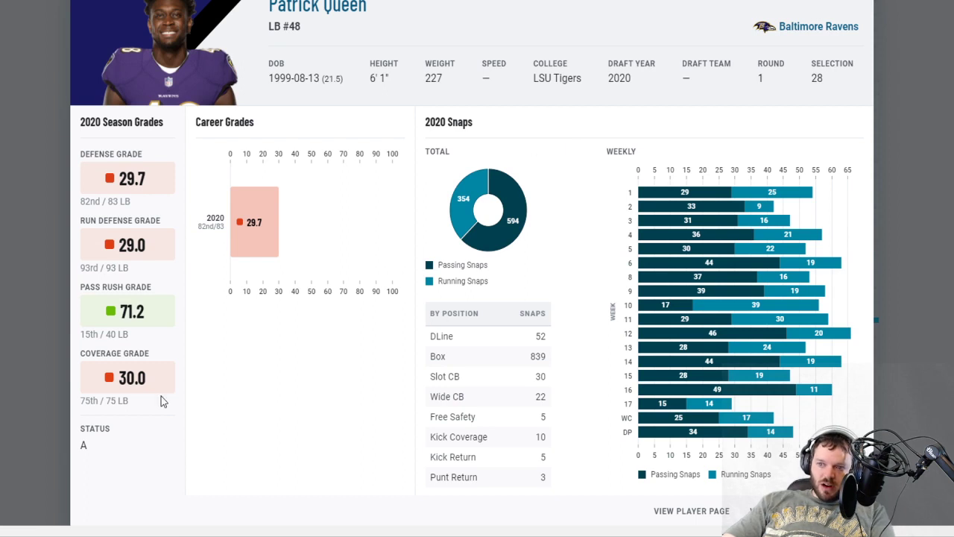
left_click(861, 3)
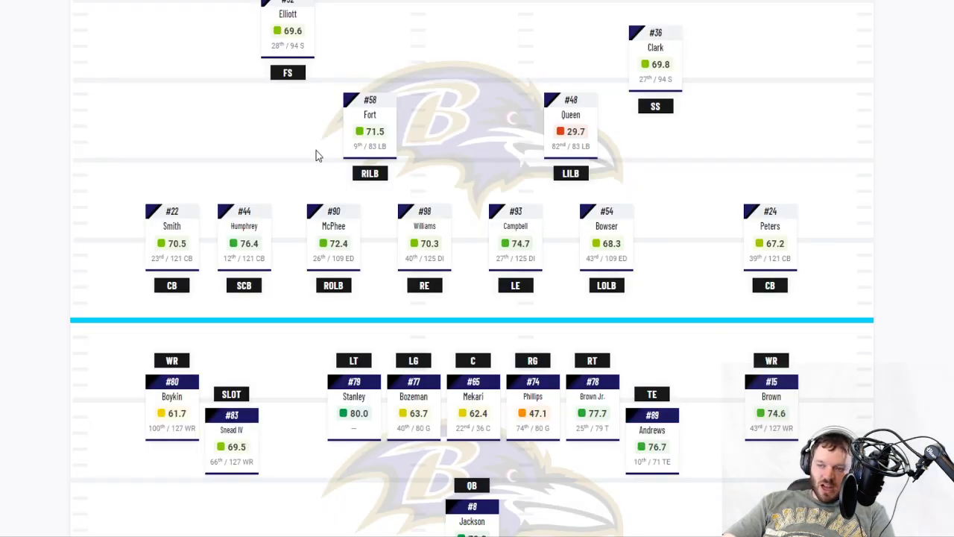
- Review the Ravens' offensive lineup grades and check right tackle Brown Jr.'s player card
scroll(316, 151, "down", 1)
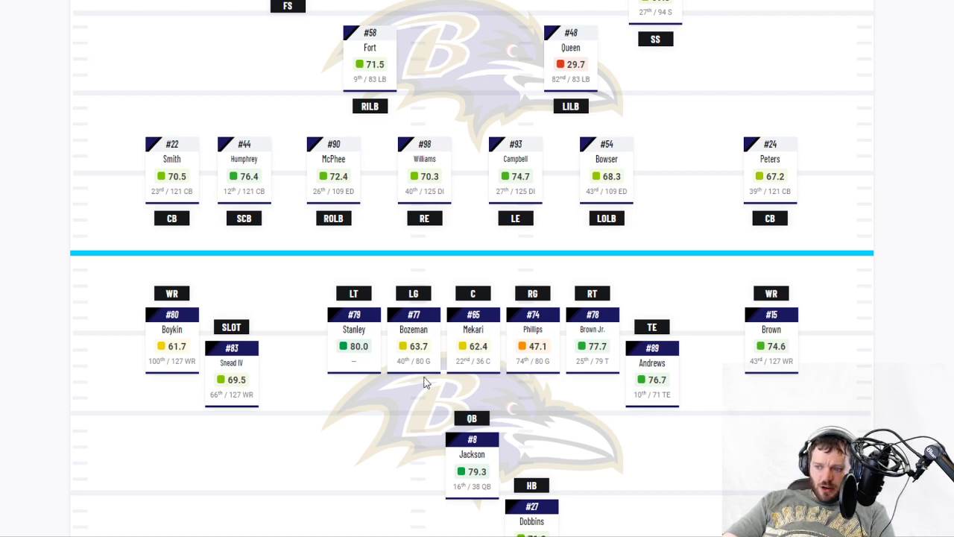
scroll(248, 421, "down", 1)
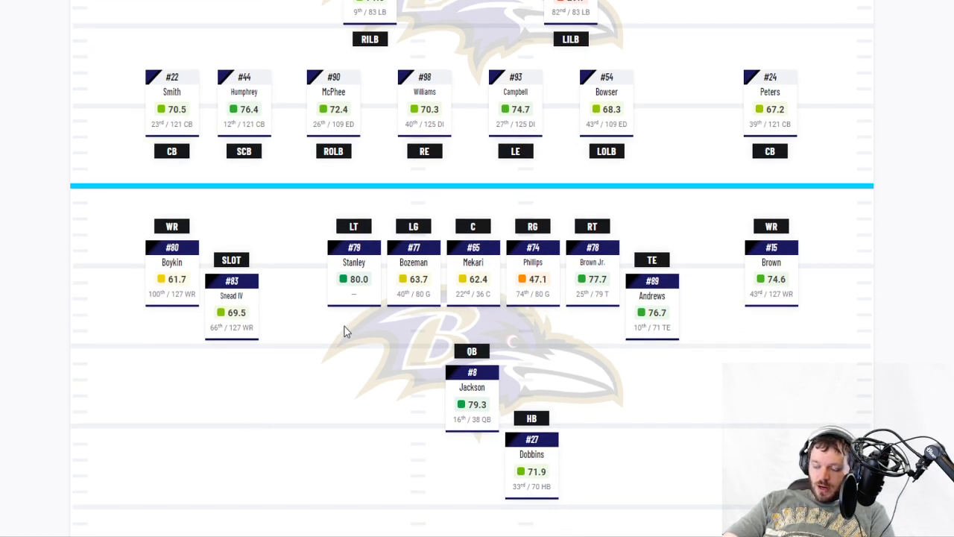
left_click(599, 285)
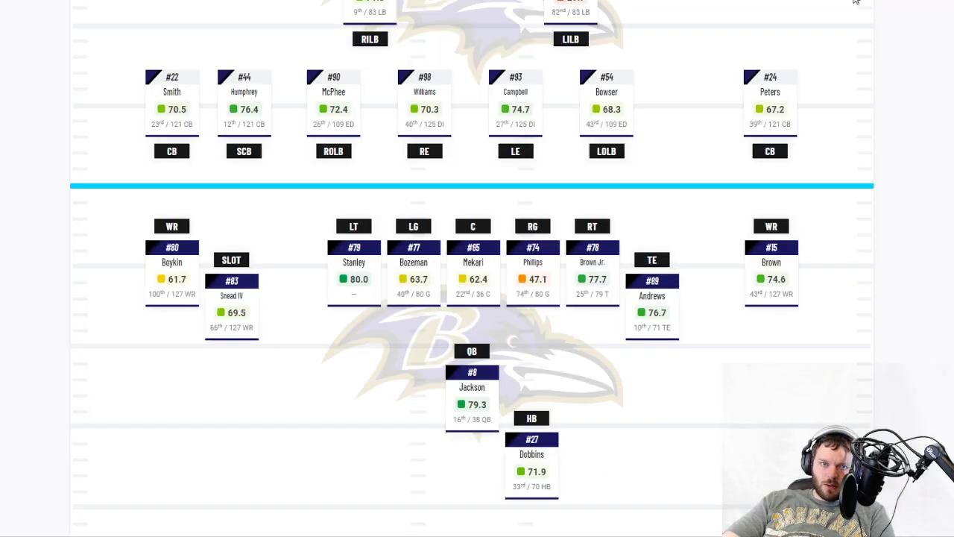
left_click(855, 2)
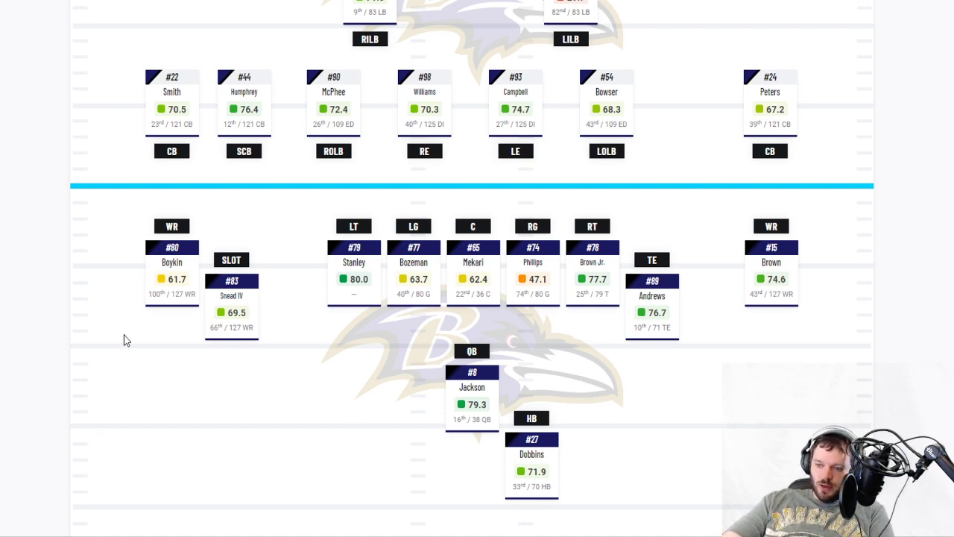
scroll(108, 373, "up", 1)
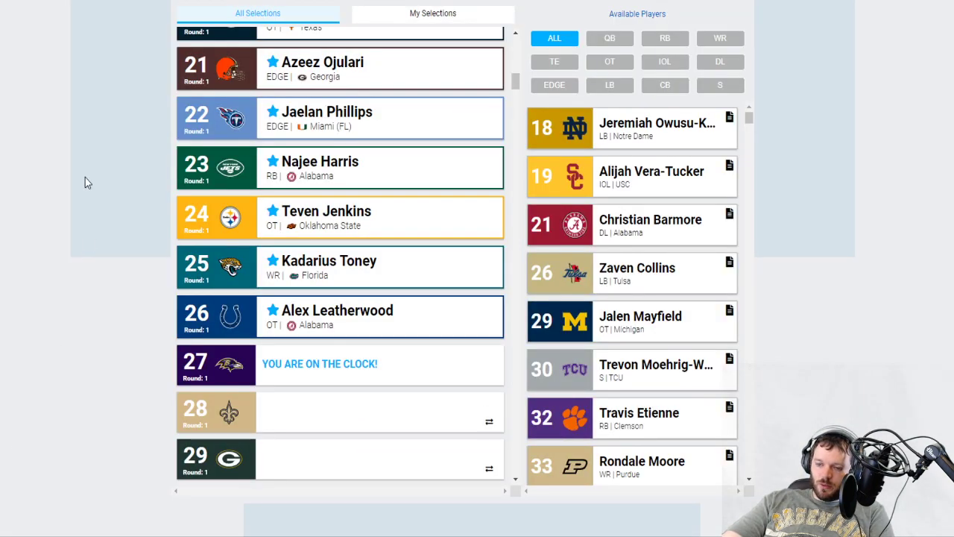
- Examine the upcoming first- and second-round draft order alongside the top available players for the Ravens' pick 27
scroll(85, 181, "down", 1)
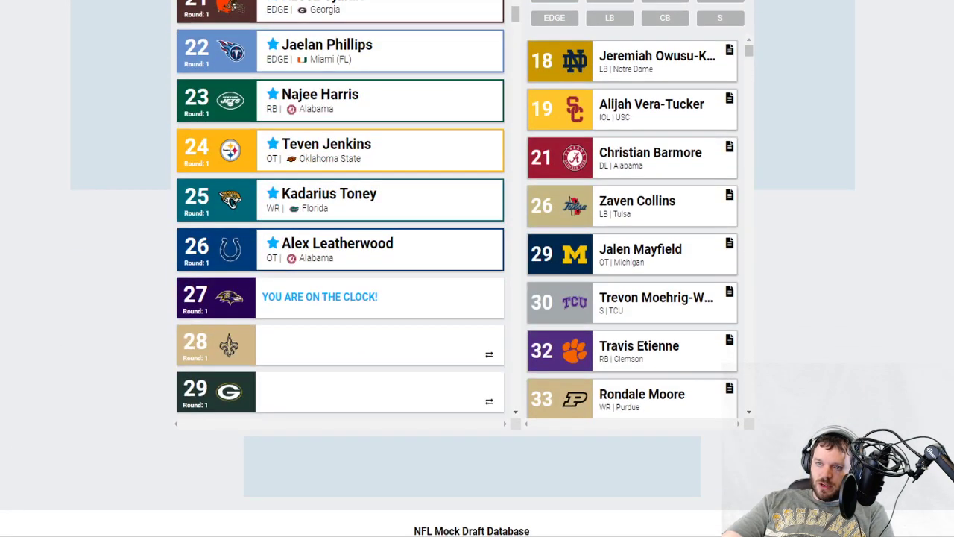
scroll(562, 73, "up", 1)
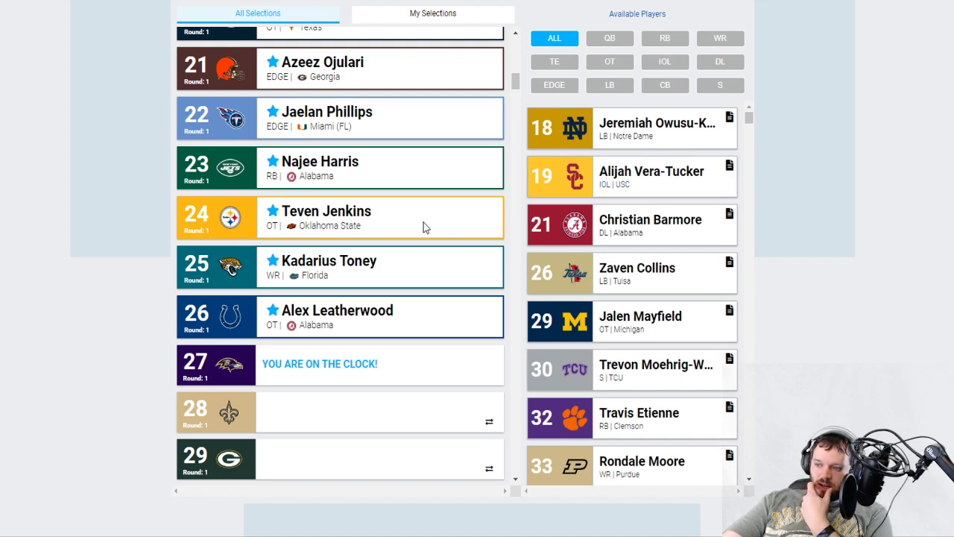
scroll(424, 217, "down", 1)
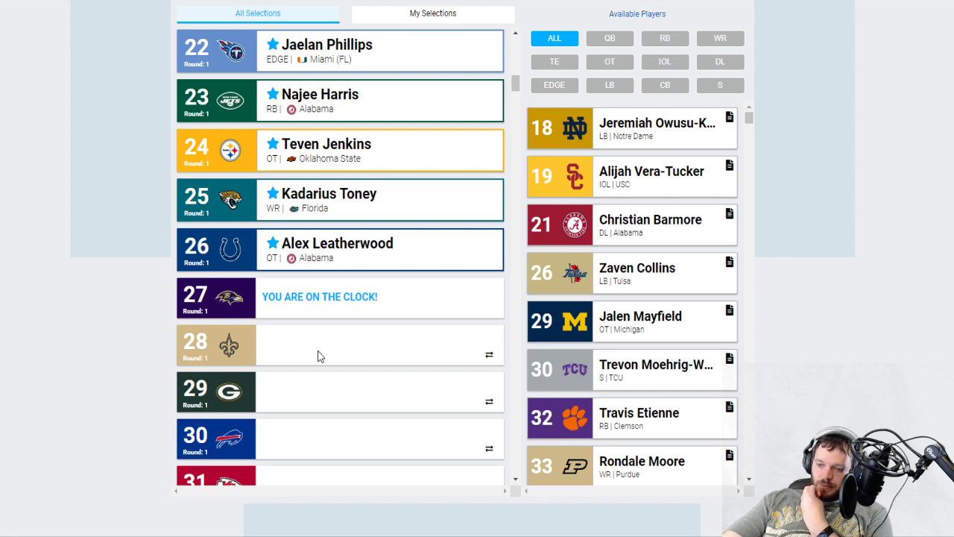
scroll(318, 356, "down", 1)
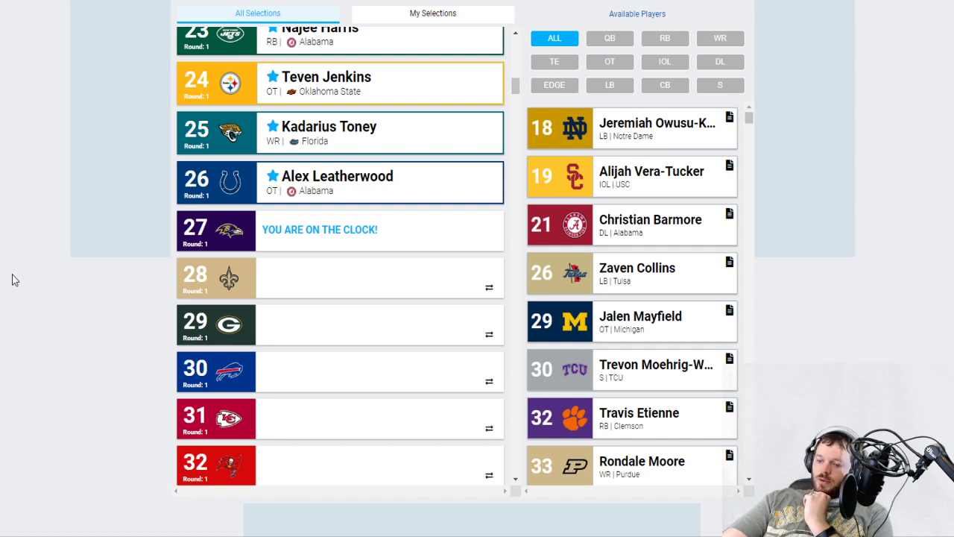
scroll(107, 266, "down", 2)
scroll(298, 247, "down", 2)
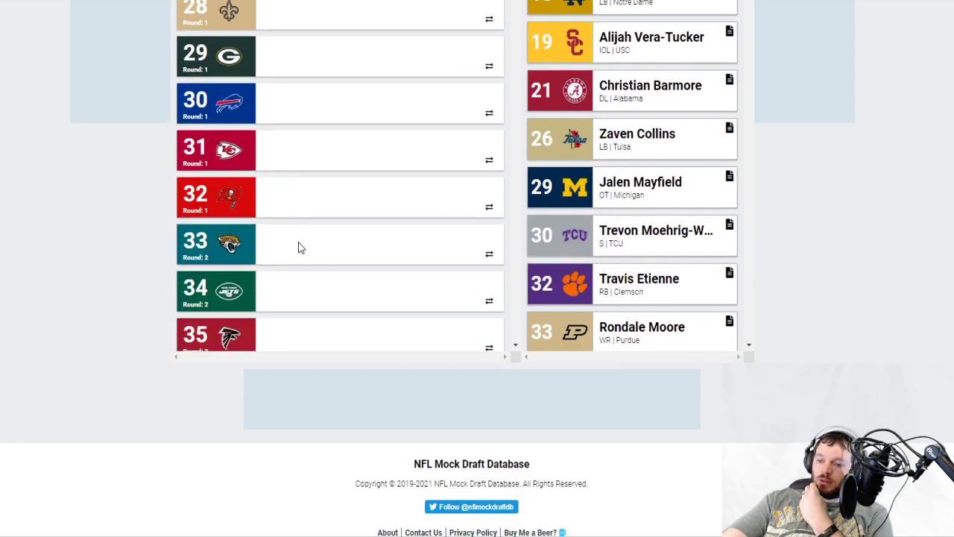
scroll(298, 247, "up", 1)
scroll(281, 246, "down", 7)
scroll(280, 254, "up", 5)
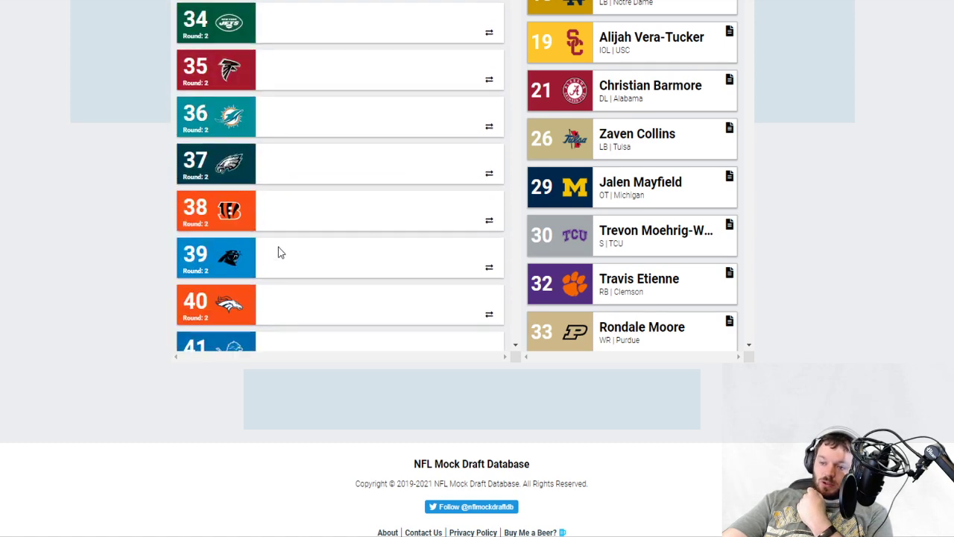
scroll(284, 266, "up", 5)
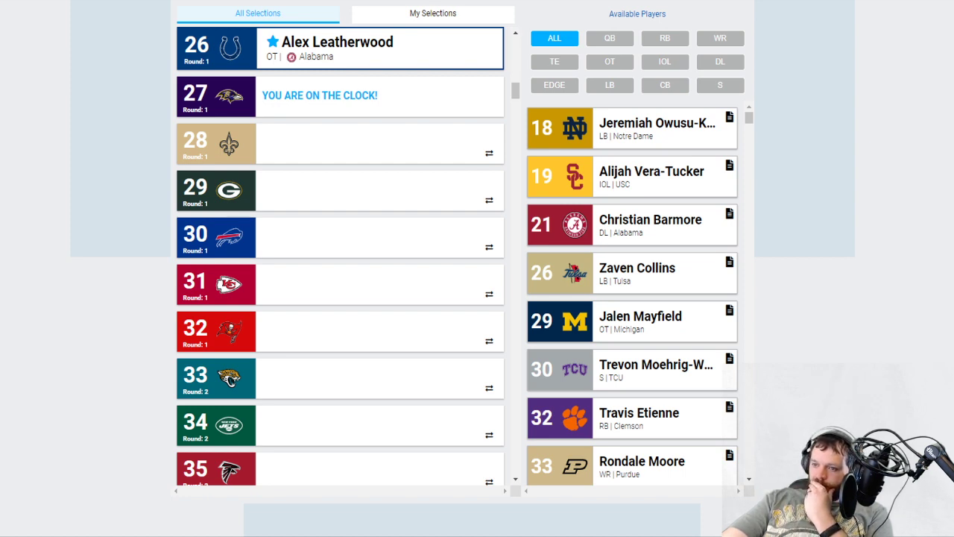
- Filter the available players to edge rushers and draft Jayson Oweh for the Ravens with pick 27
left_click(572, 91)
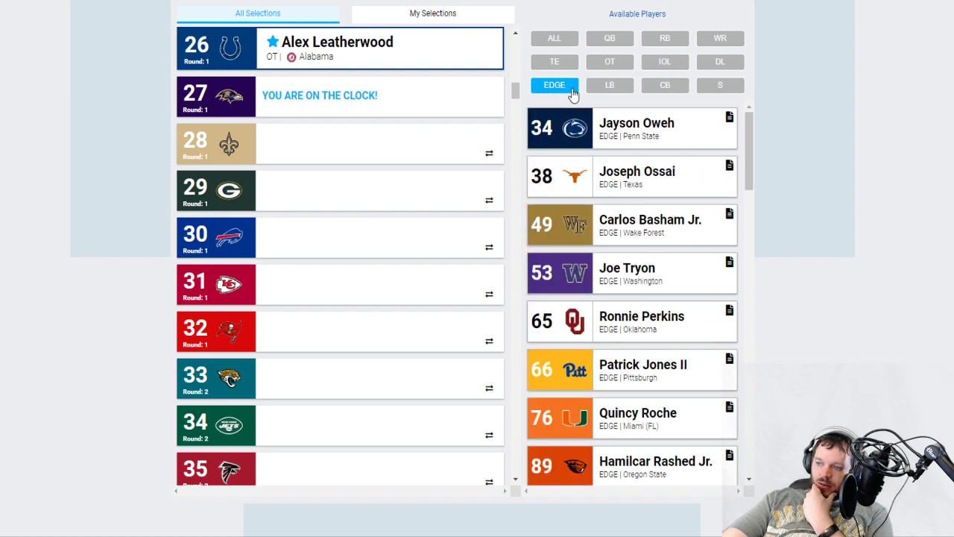
left_click(570, 86)
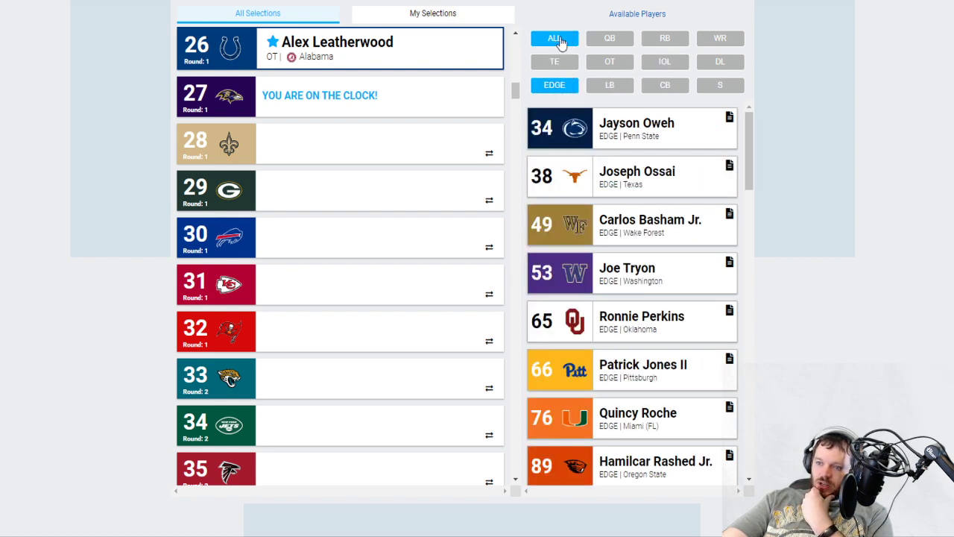
left_click(570, 86)
left_click(660, 125)
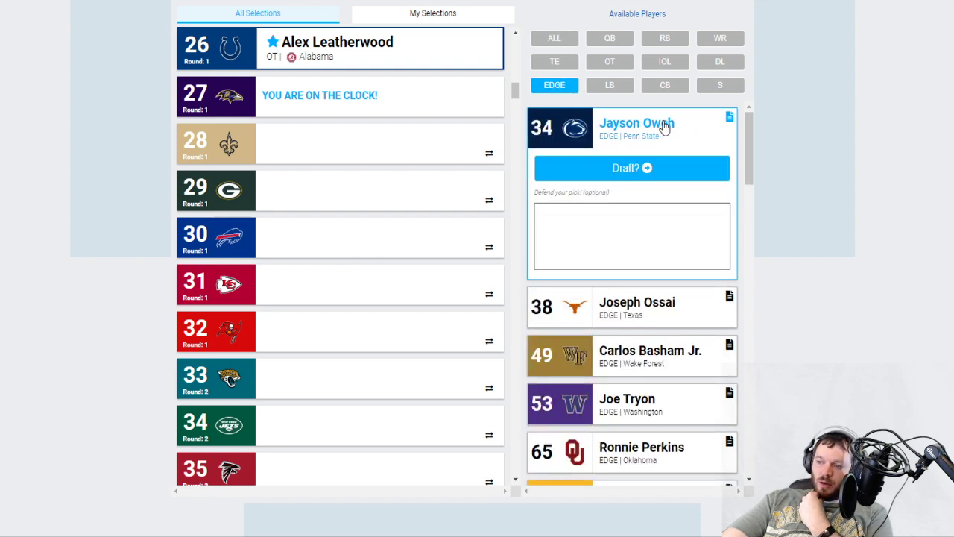
left_click(632, 168)
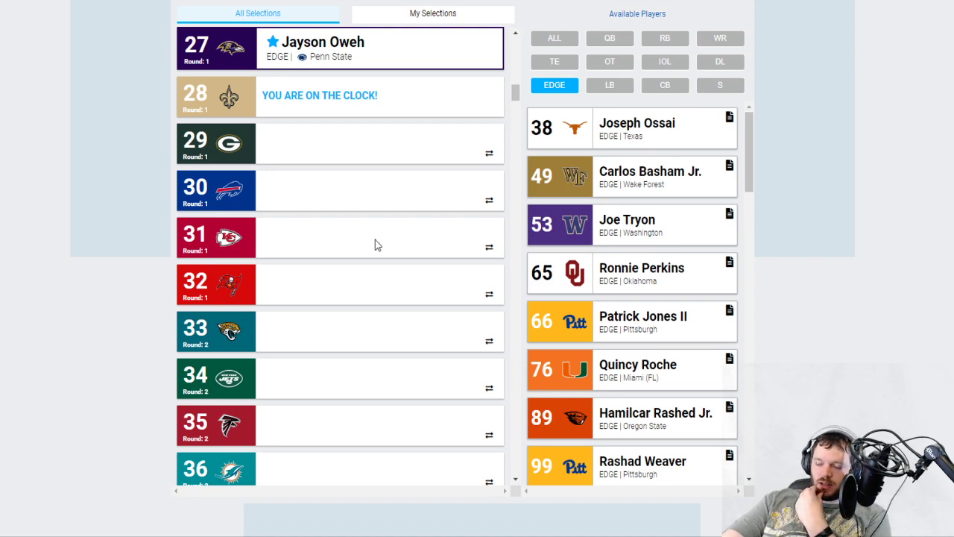
- Open the New Orleans Saints' lineup on PFF and review their offensive and defensive grades
key("ctrl+Tab")
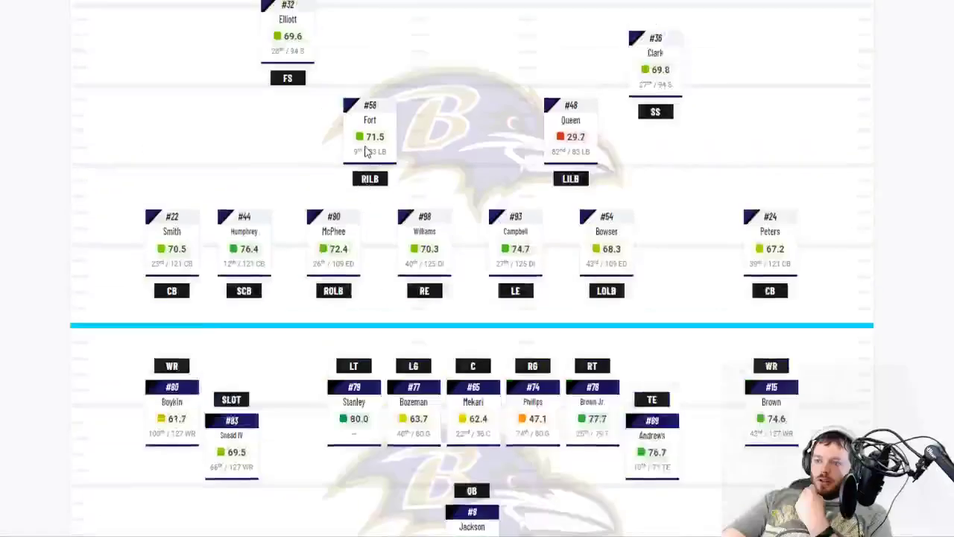
scroll(442, 35, "up", 3)
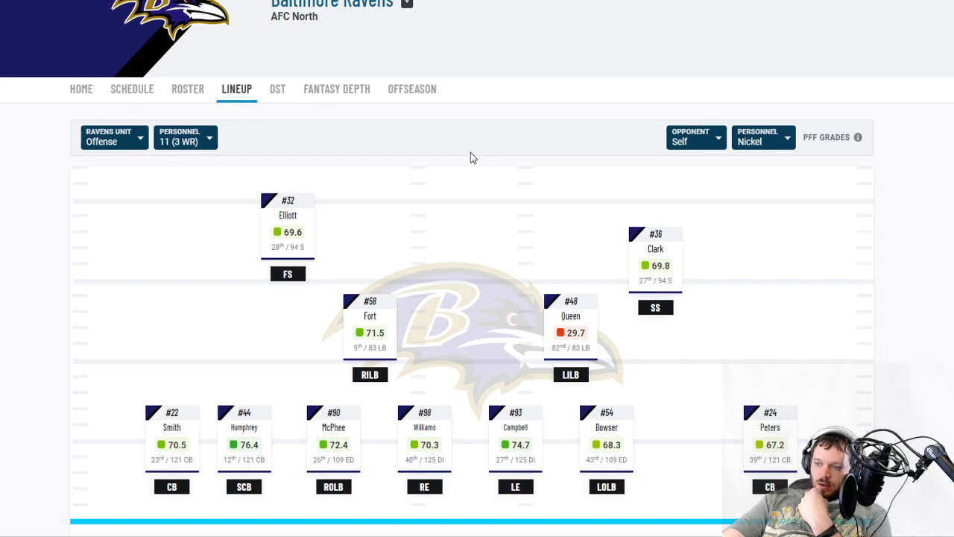
key("ctrl+Tab")
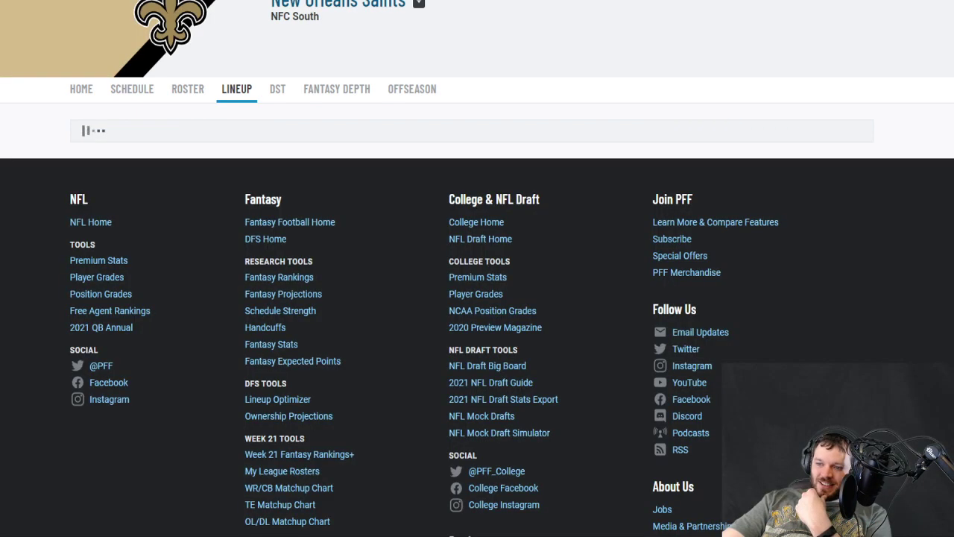
scroll(468, 179, "down", 3)
scroll(477, 269, "down", 2)
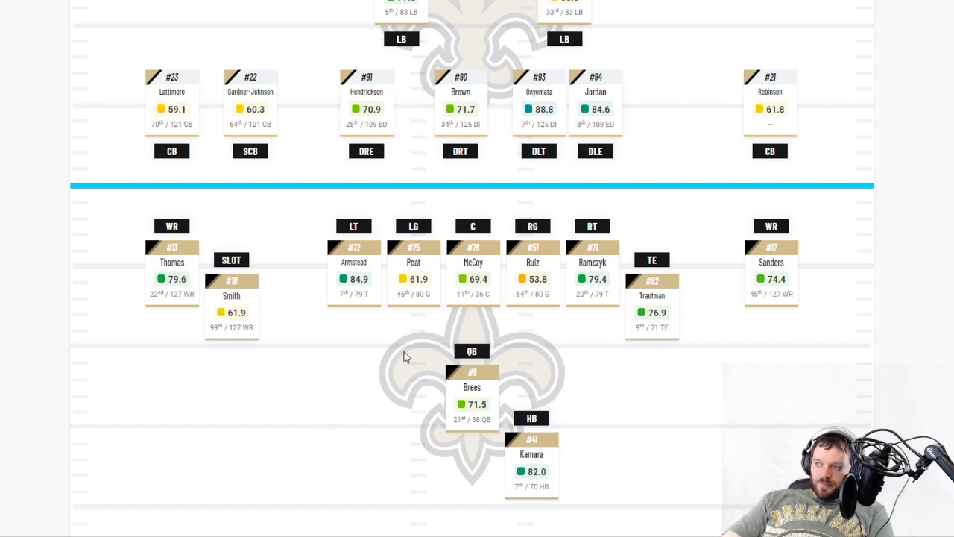
- Check the player cards of Saints cornerbacks Marshon Lattimore and Gardner-Johnson for their grades
left_click(176, 112)
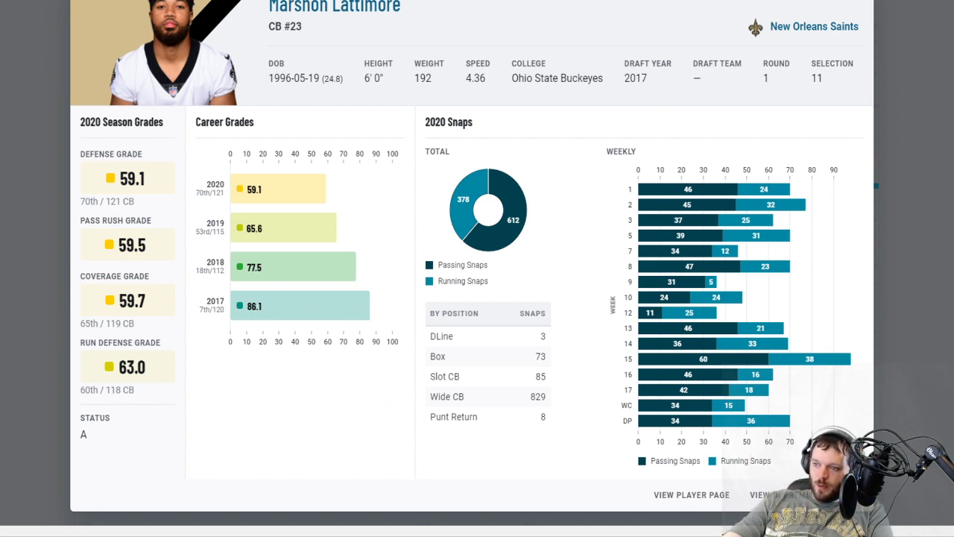
left_click(858, 3)
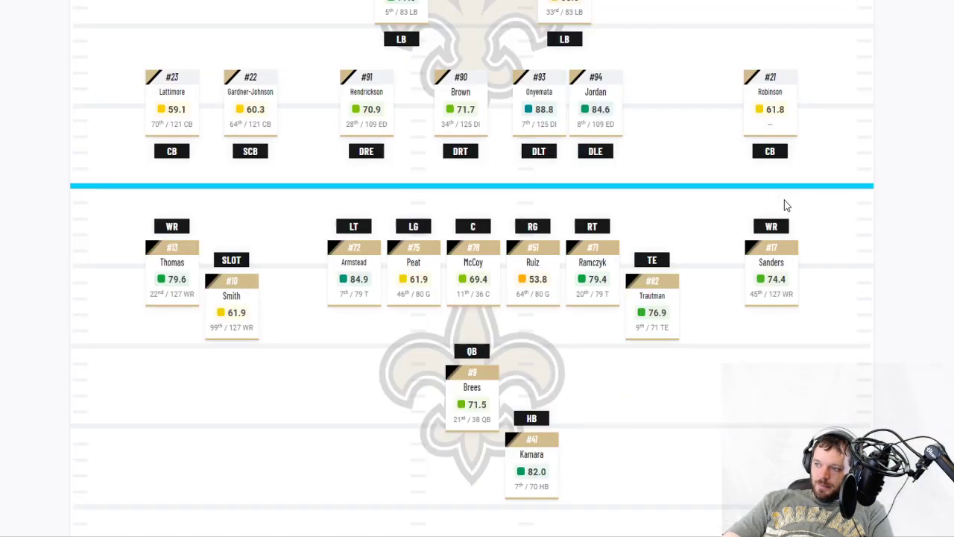
left_click(240, 103)
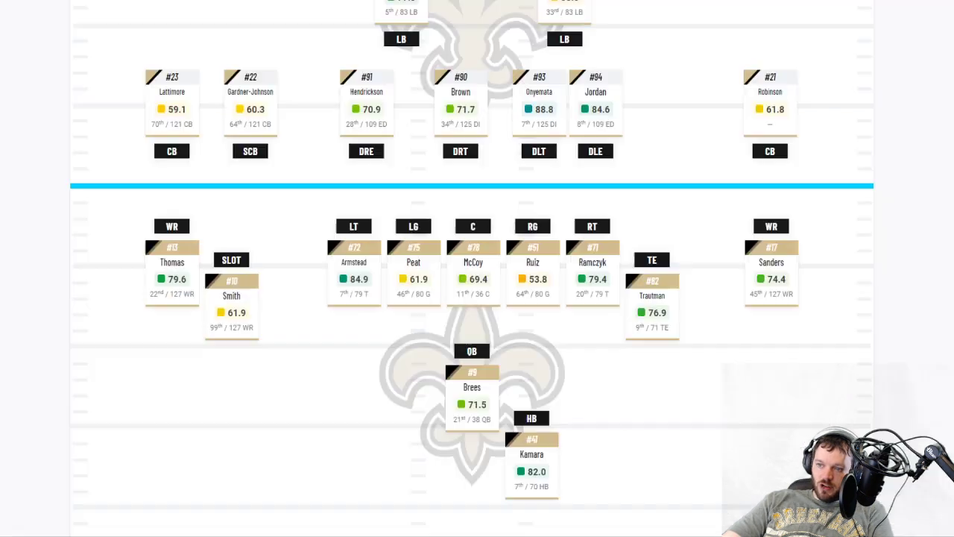
- Return to the mock draft and review the available cornerbacks for the Saints' pick 28, restoring the list to all positions
left_click(867, 8)
scroll(855, 155, "up", 2)
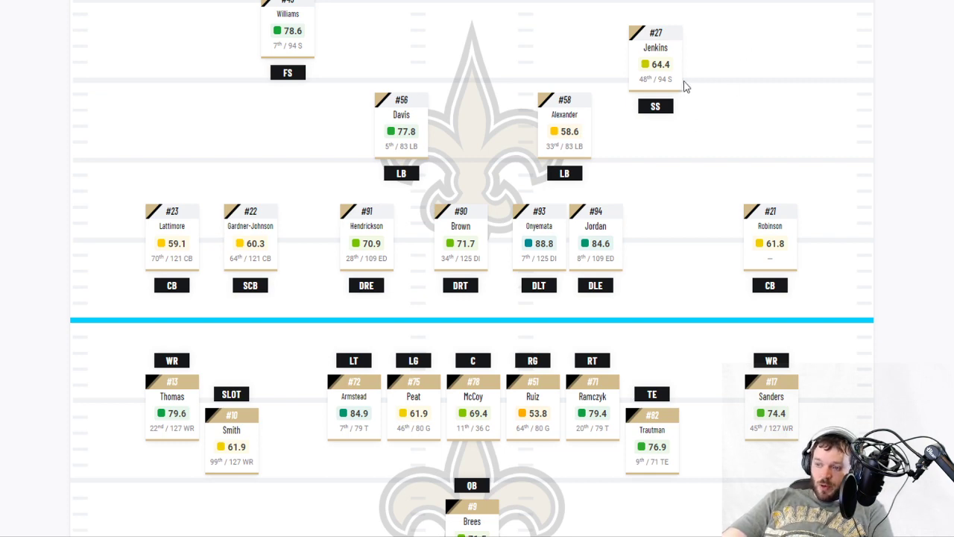
key("ctrl+Tab")
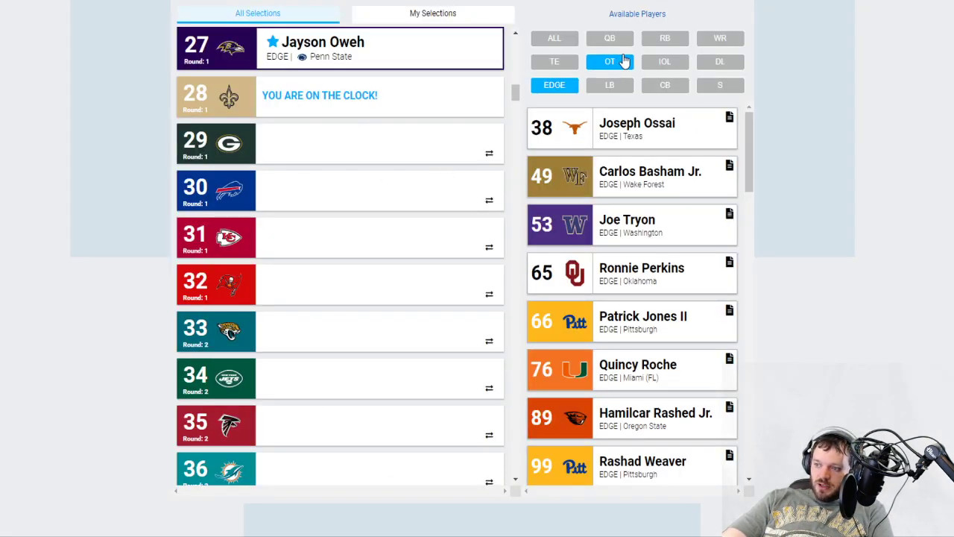
left_click(665, 85)
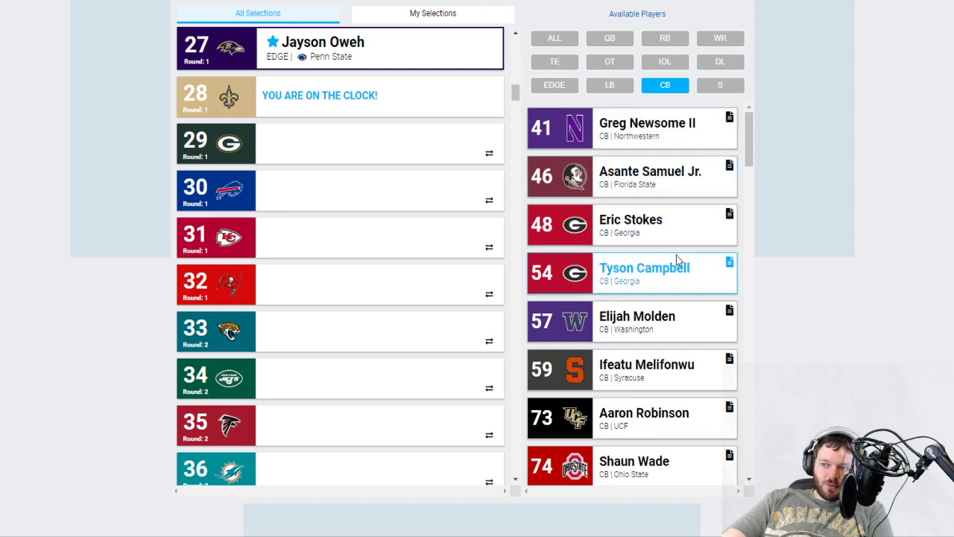
scroll(411, 234, "down", 3)
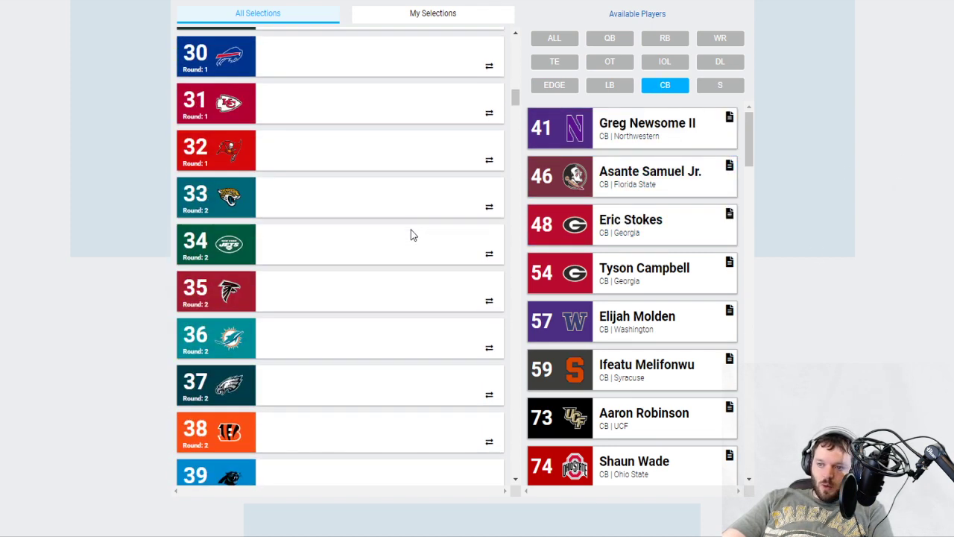
scroll(411, 234, "up", 3)
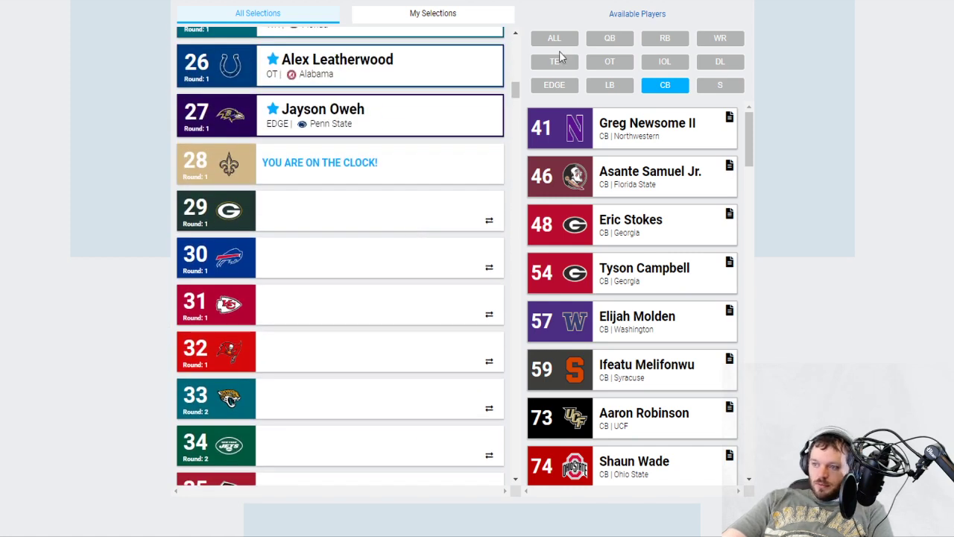
left_click(561, 46)
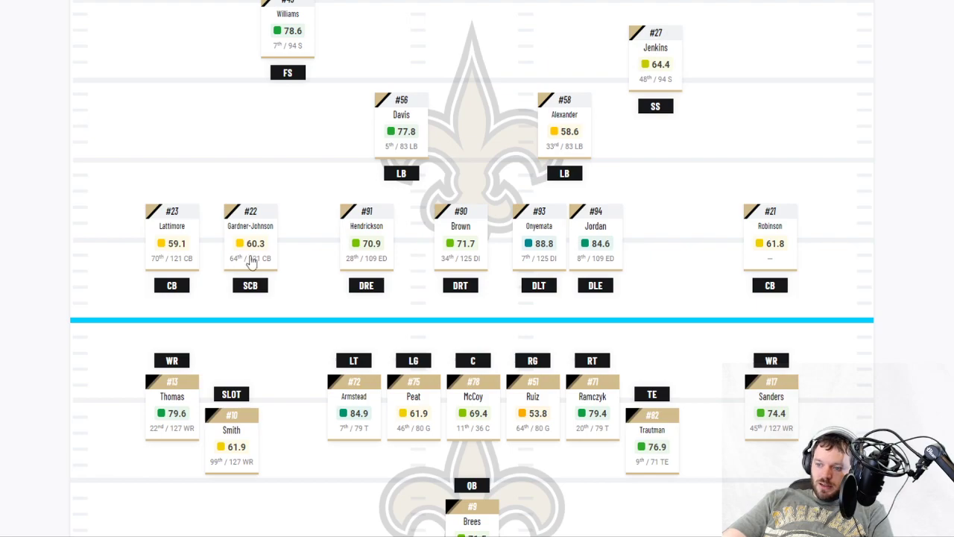
- Check the PFF player cards of Saints guards Cesar Ruiz and Andrus Peat for their blocking grades
left_click(529, 415)
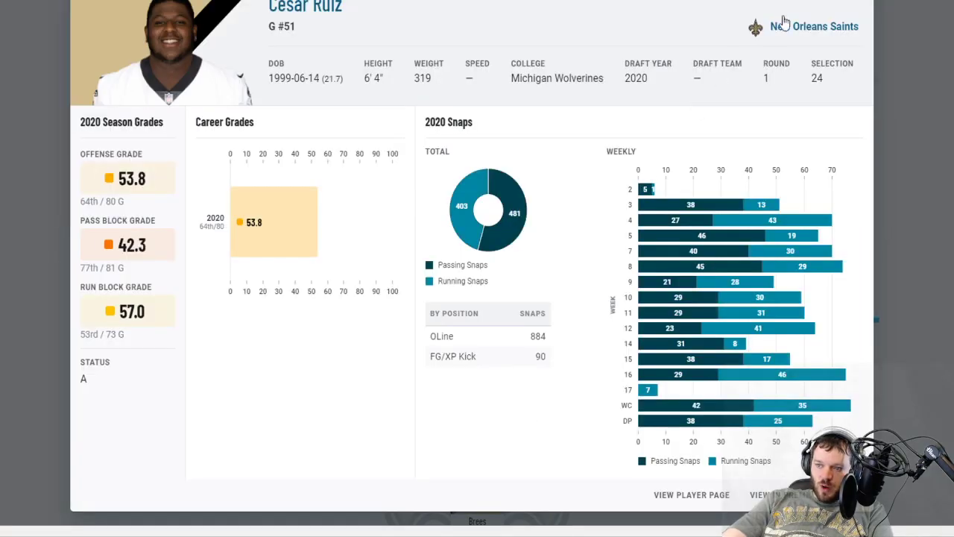
left_click(858, 3)
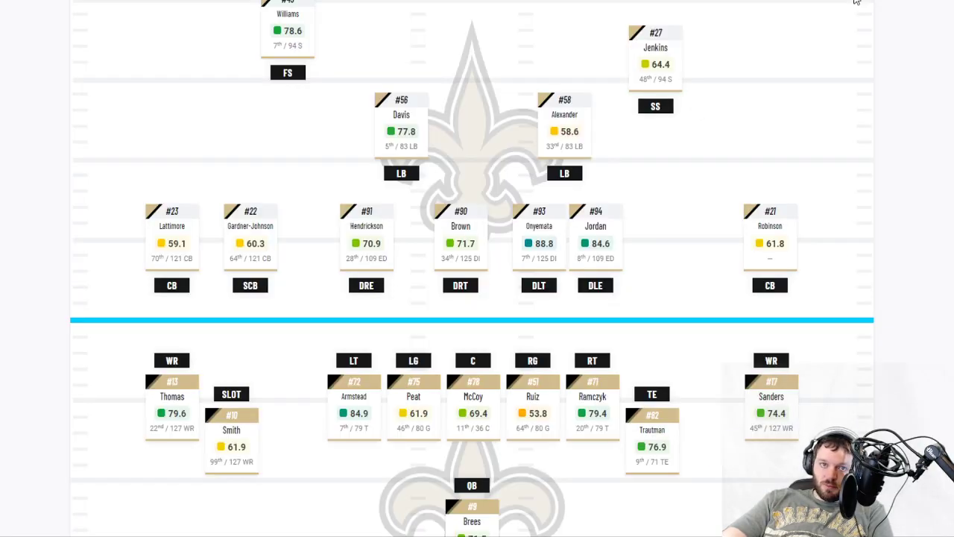
left_click(435, 407)
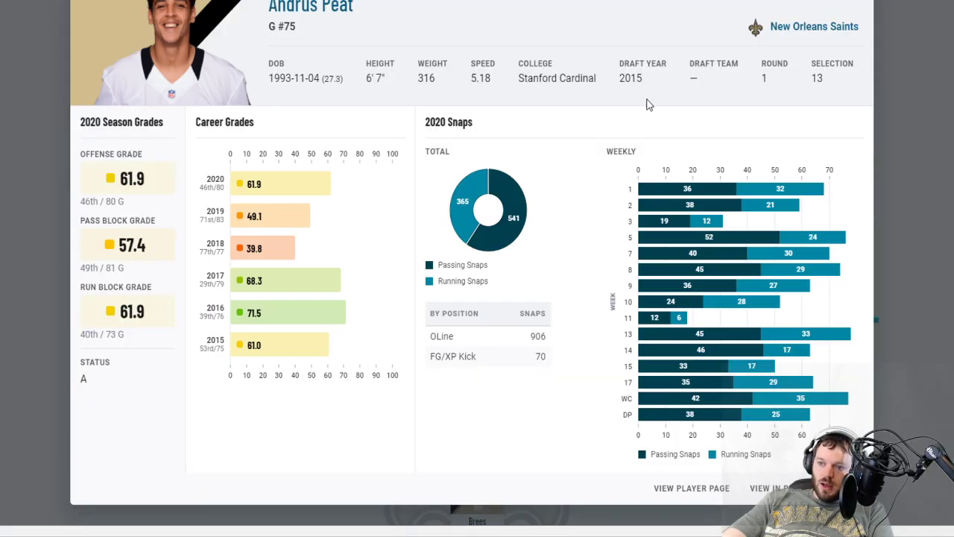
left_click(859, 3)
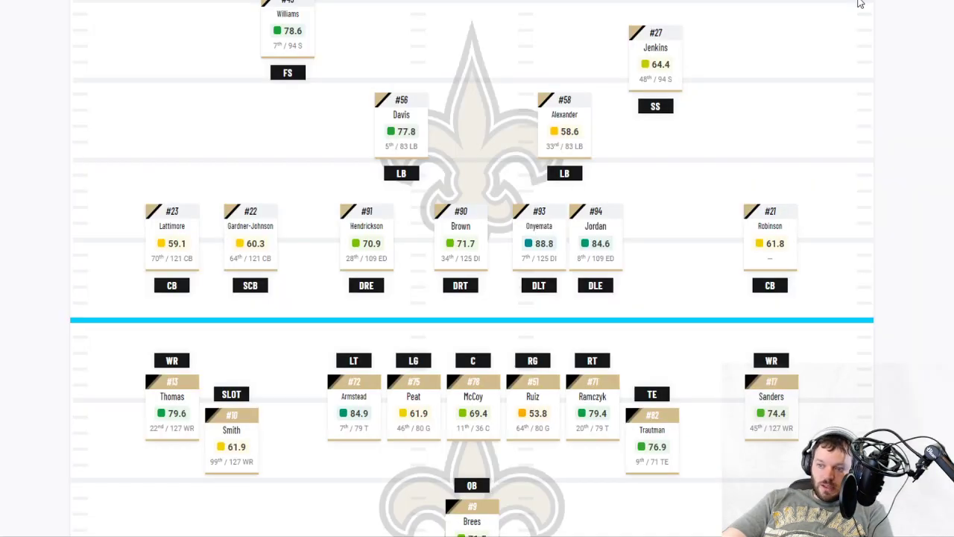
key("Escape")
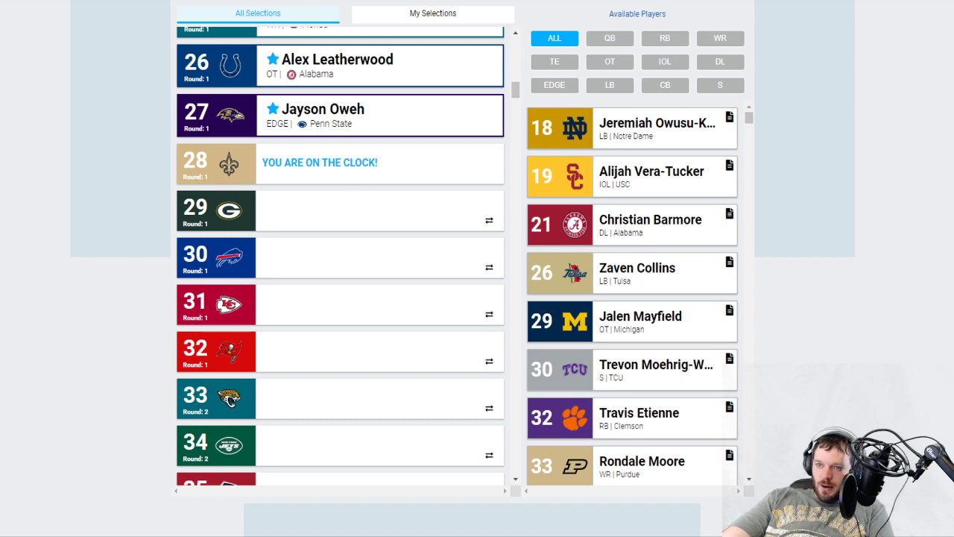
- Compare the top available players with the Saints' PFF lineup and check the player cards of linebackers Demario Davis and Kwon Alexander
key("ctrl+Tab")
key("ctrl+Tab")
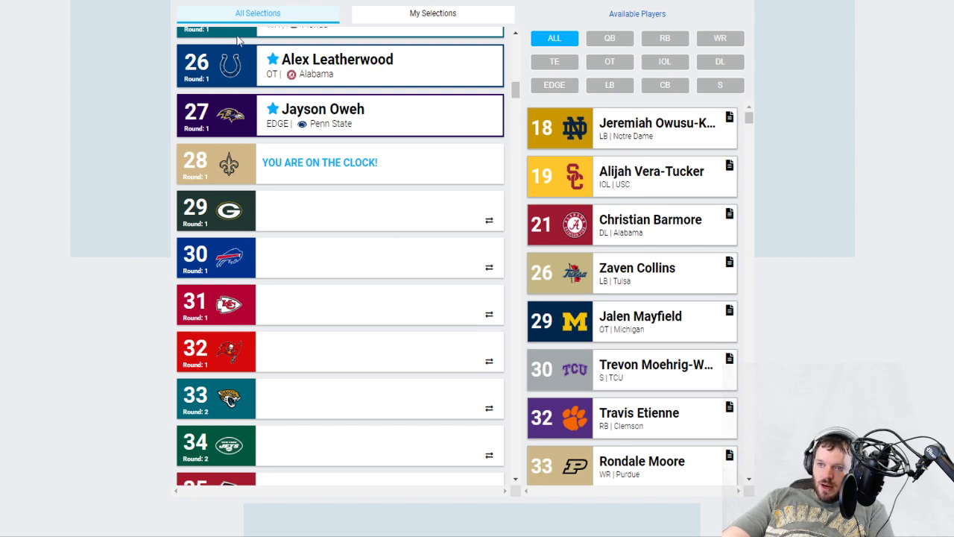
key("ctrl+Tab")
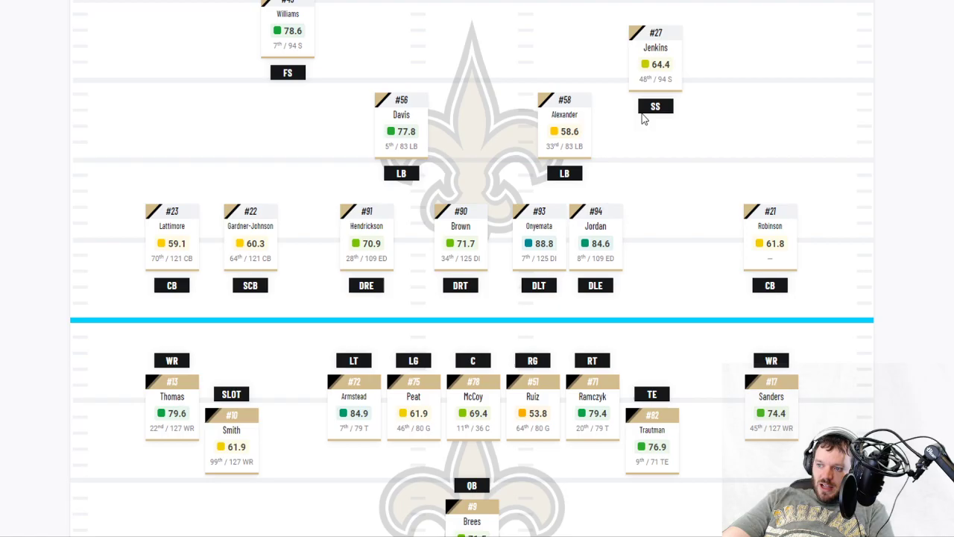
left_click(428, 121)
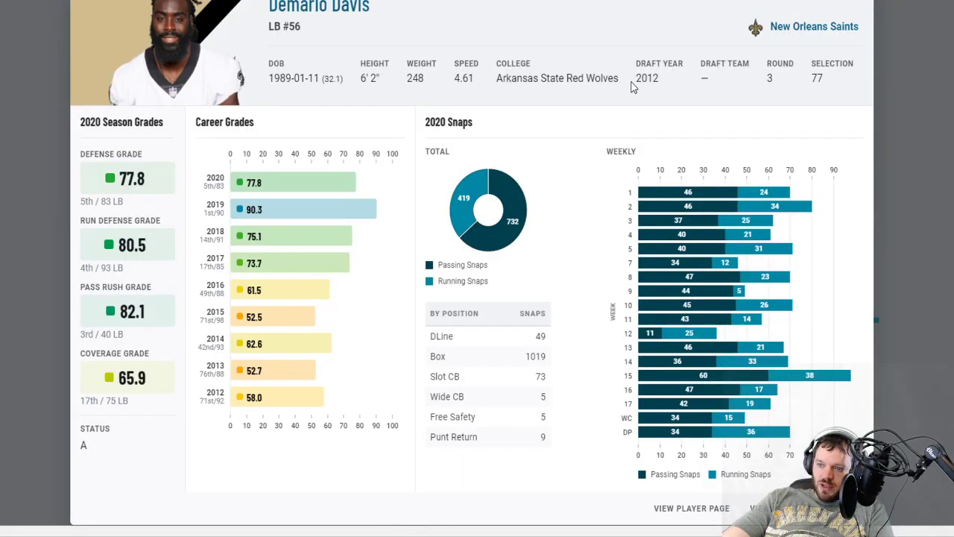
left_click(857, 5)
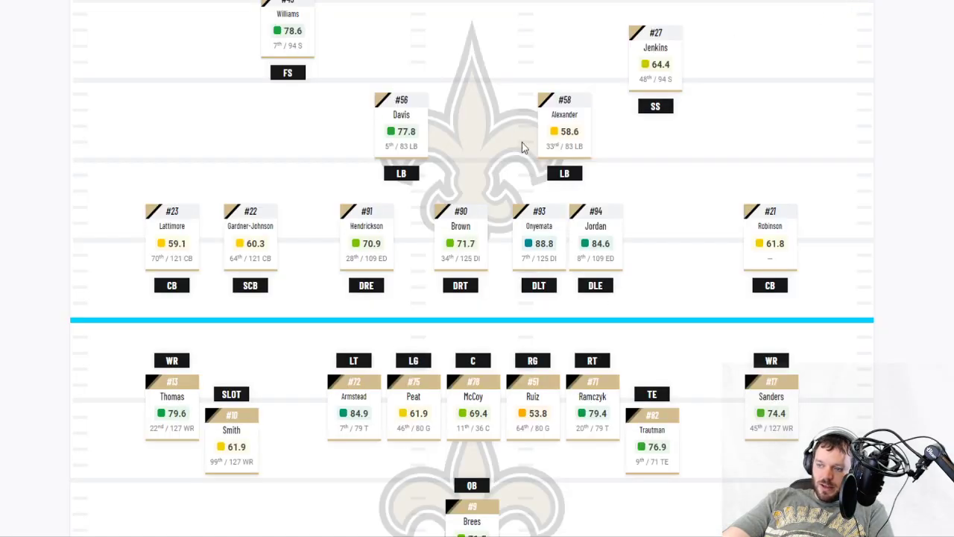
left_click(565, 126)
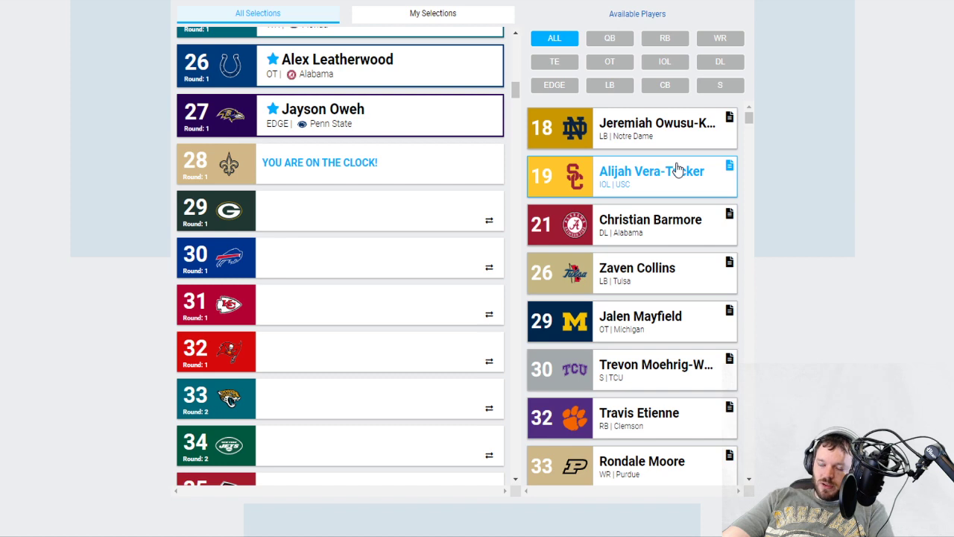
- In the mock draft, select Jeremiah Owusu-Koramoah for the Saints at pick 28 and Christian Barmore for the Packers at pick 29
left_click(676, 141)
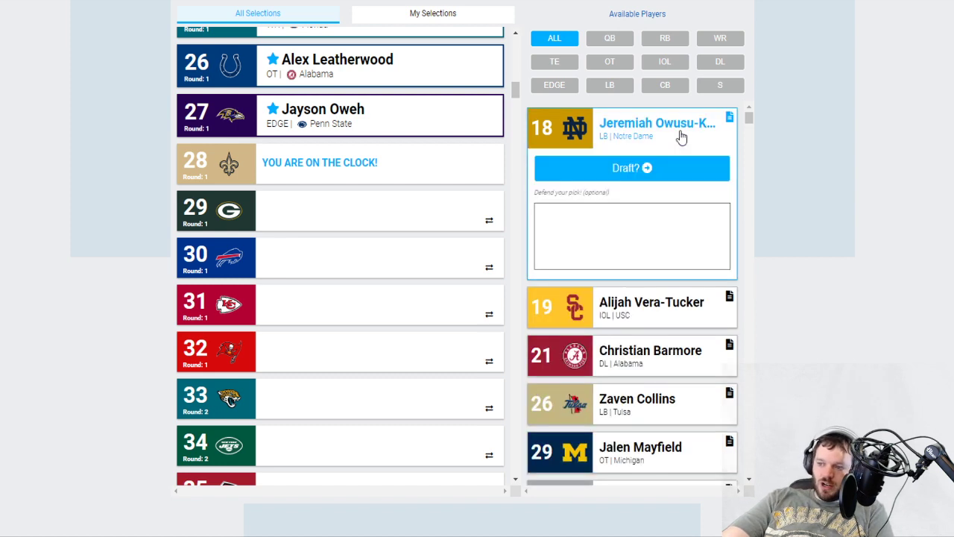
left_click(672, 183)
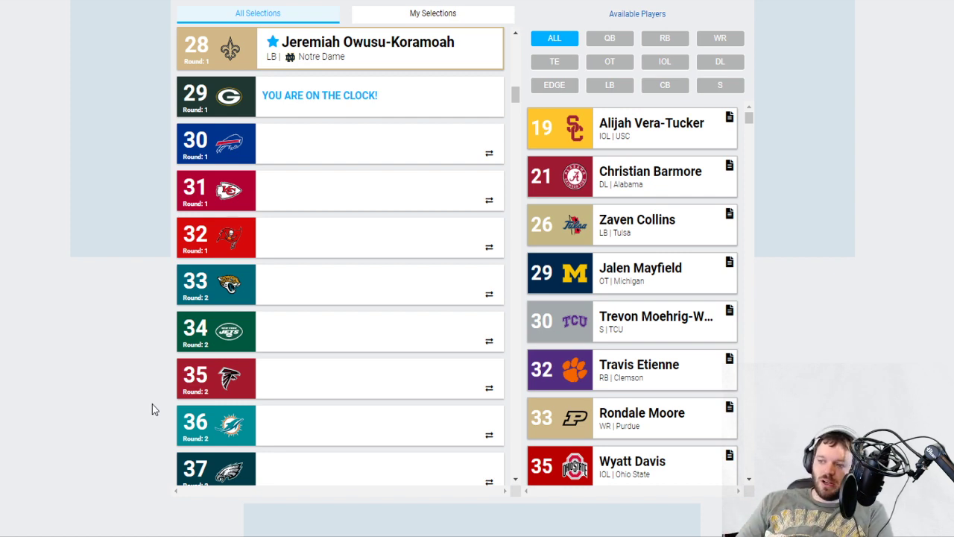
left_click(667, 194)
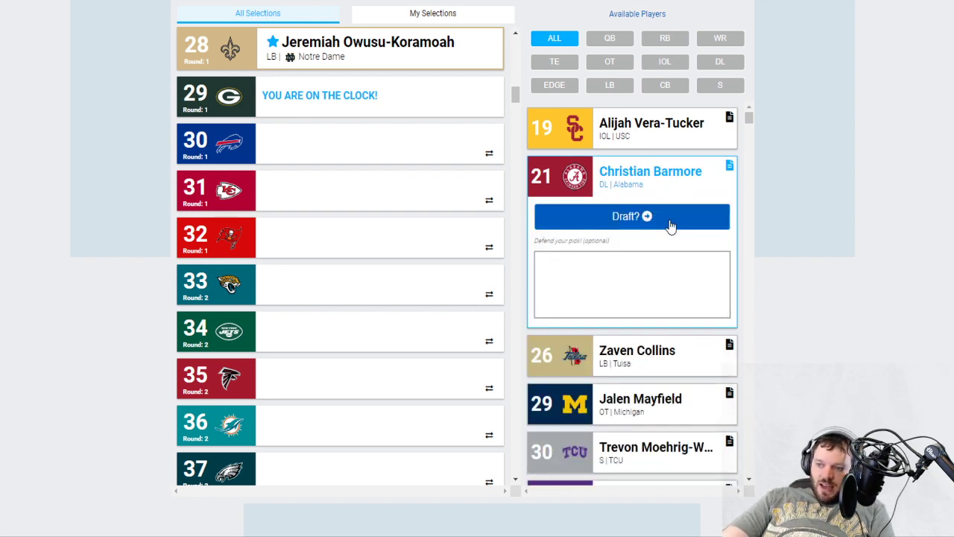
left_click(670, 217)
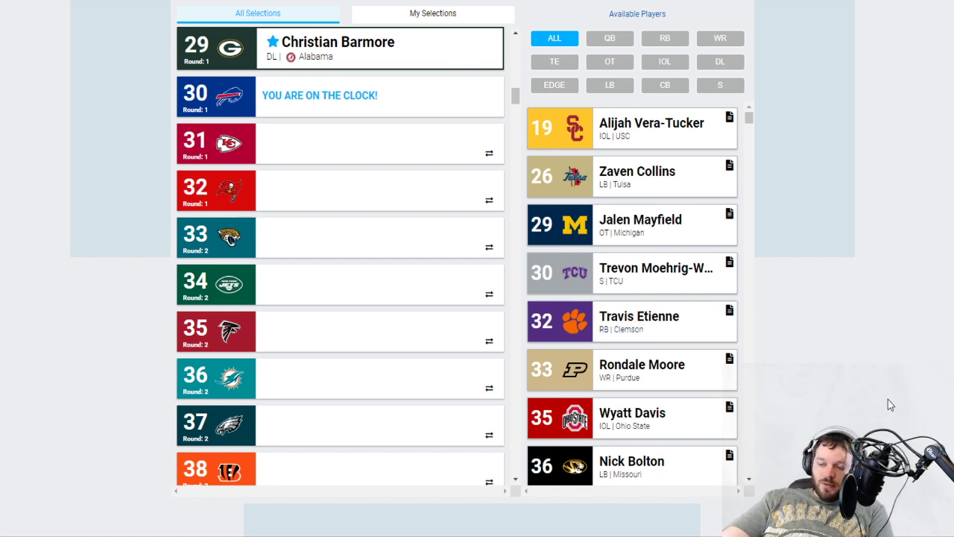
- Glance at the available edge rushers for the Bills' pick 30 and open the Buffalo Bills' lineup on PFF
left_click(566, 85)
left_click(554, 37)
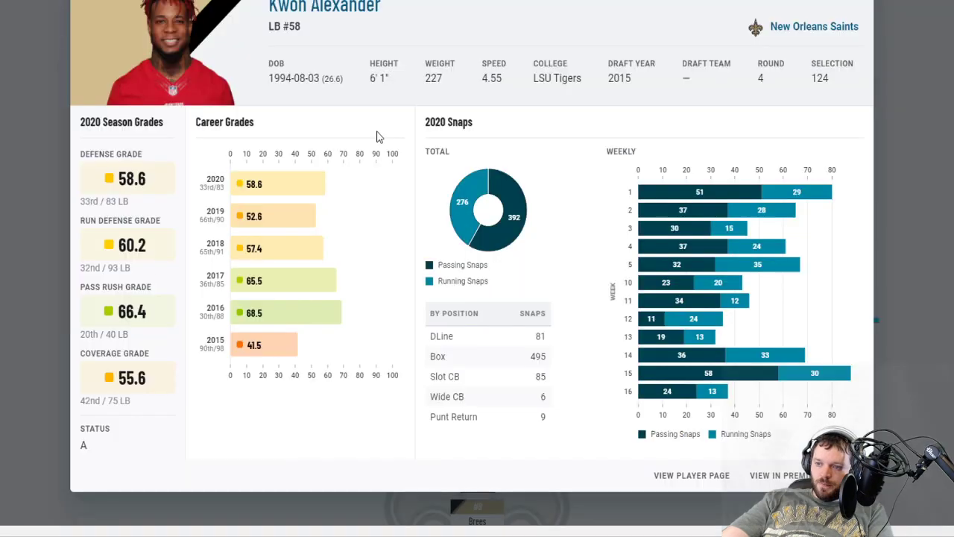
key("Escape")
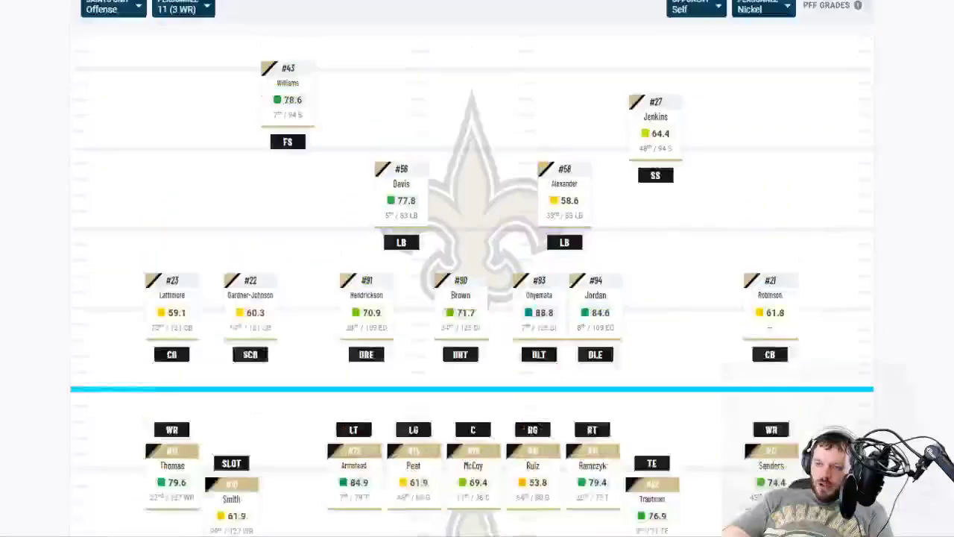
scroll(438, 224, "up", 2)
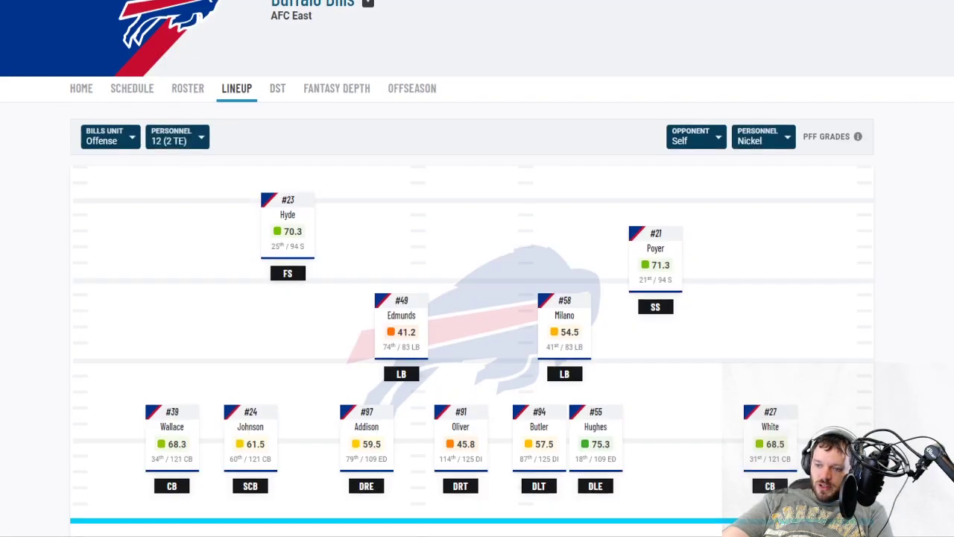
scroll(477, 269, "down", 3)
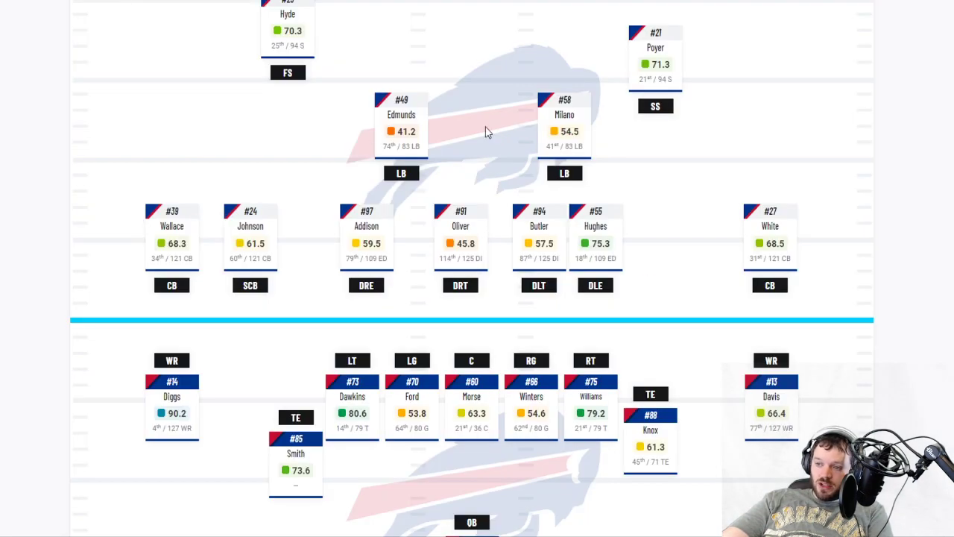
- Check the player cards of Bills linebackers Edmunds and Matt Milano and defensive tackle Ed Oliver for their grades
left_click(406, 130)
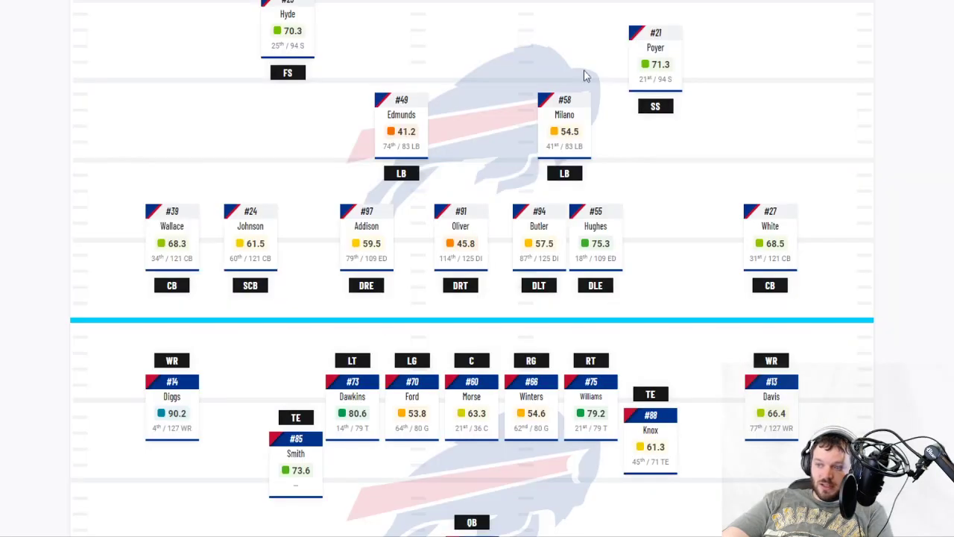
left_click(573, 116)
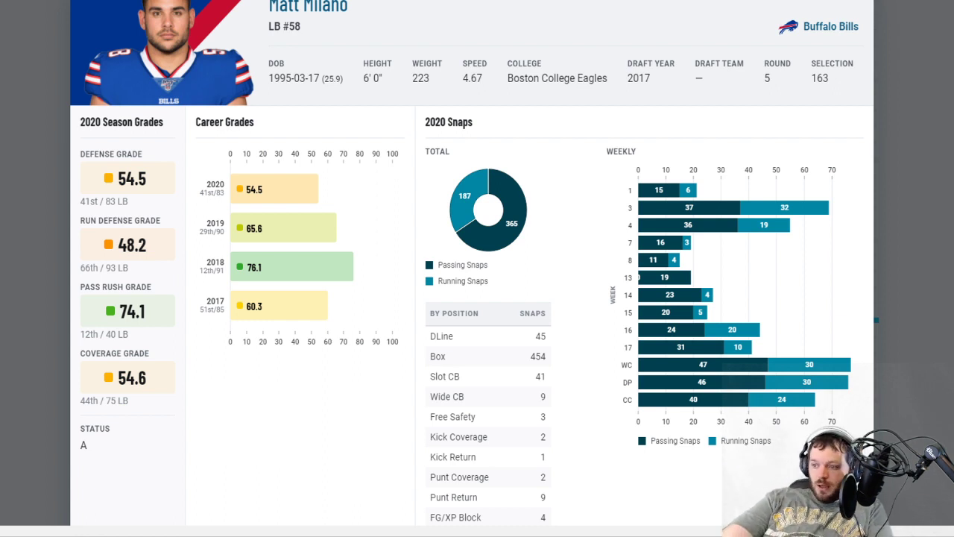
key("alt+Left")
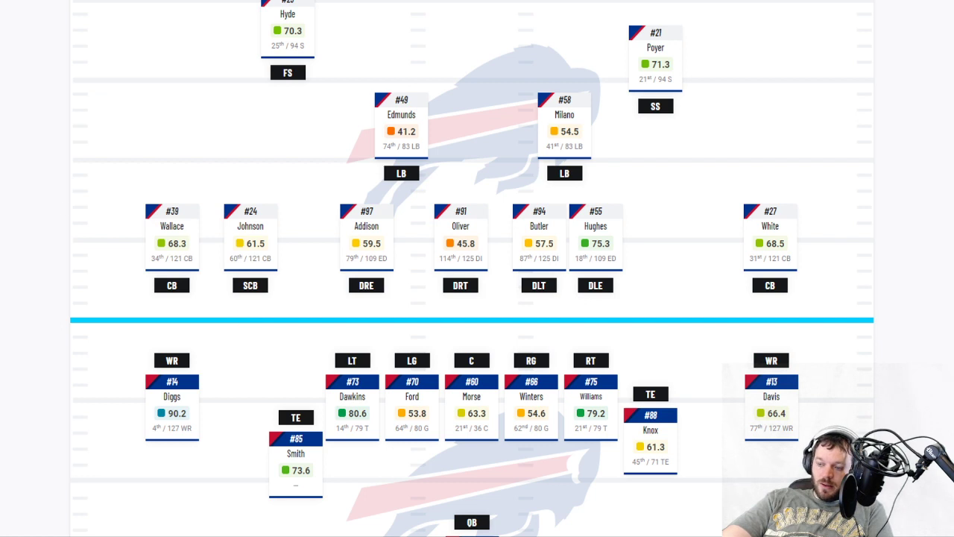
left_click(464, 255)
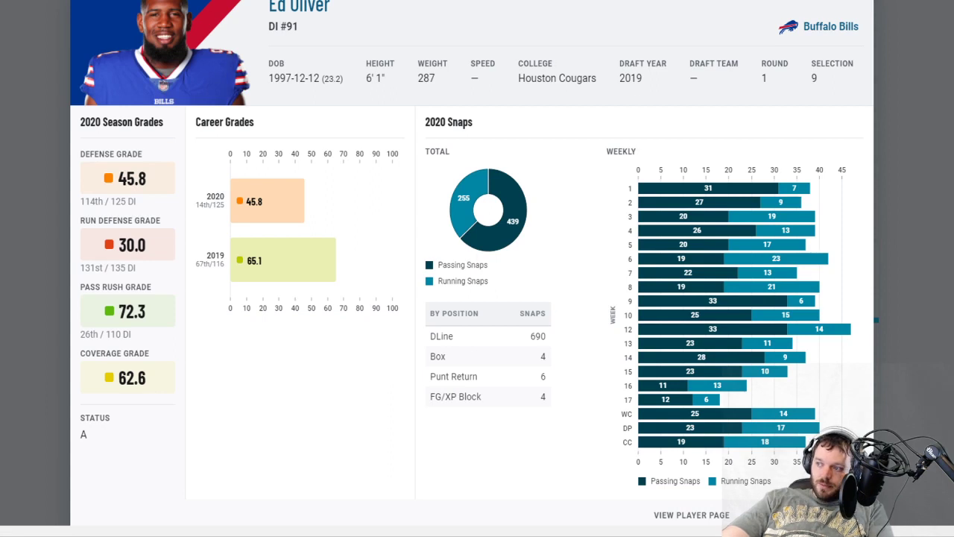
left_click(860, 4)
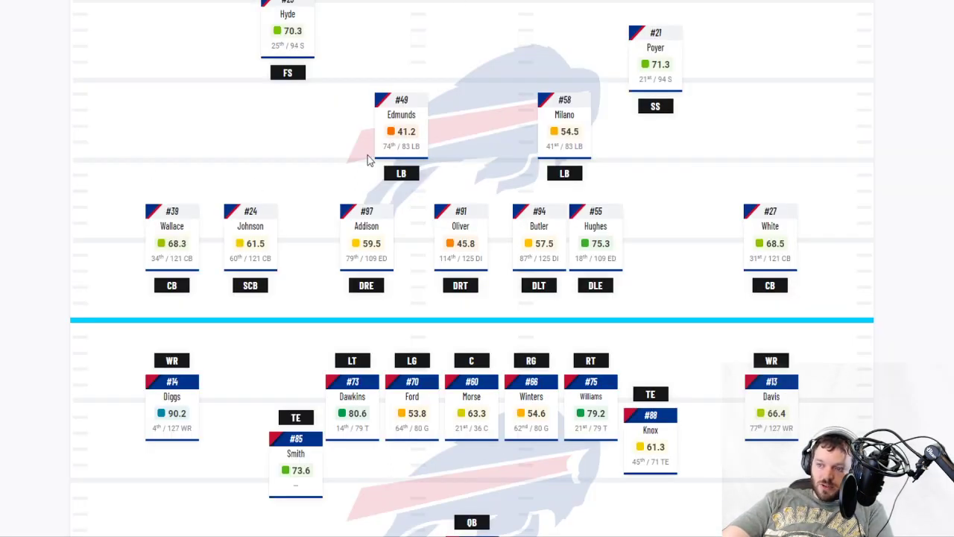
- Review the grades across the Bills' offensive and defensive lineup to identify positions of need
scroll(472, 268, "down", 3)
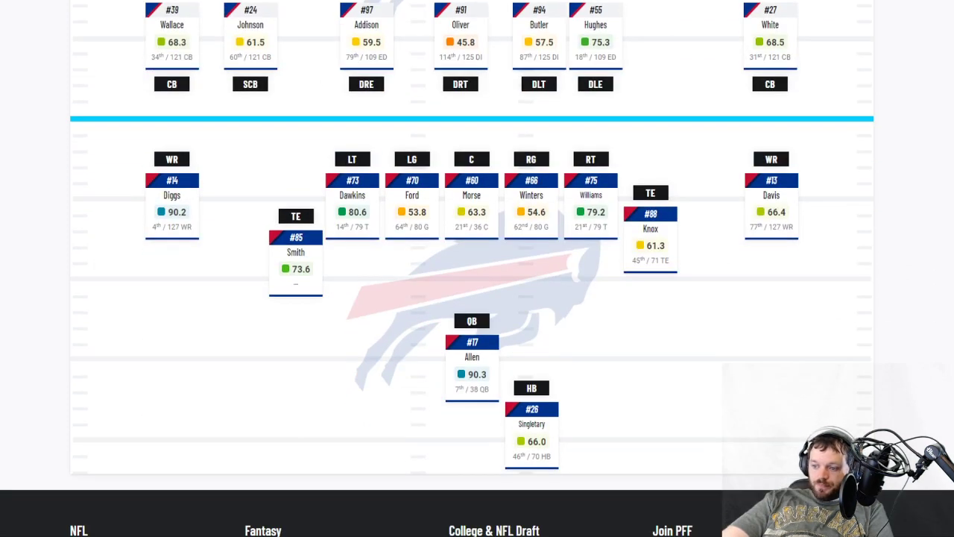
scroll(472, 269, "up", 1)
scroll(472, 268, "up", 1)
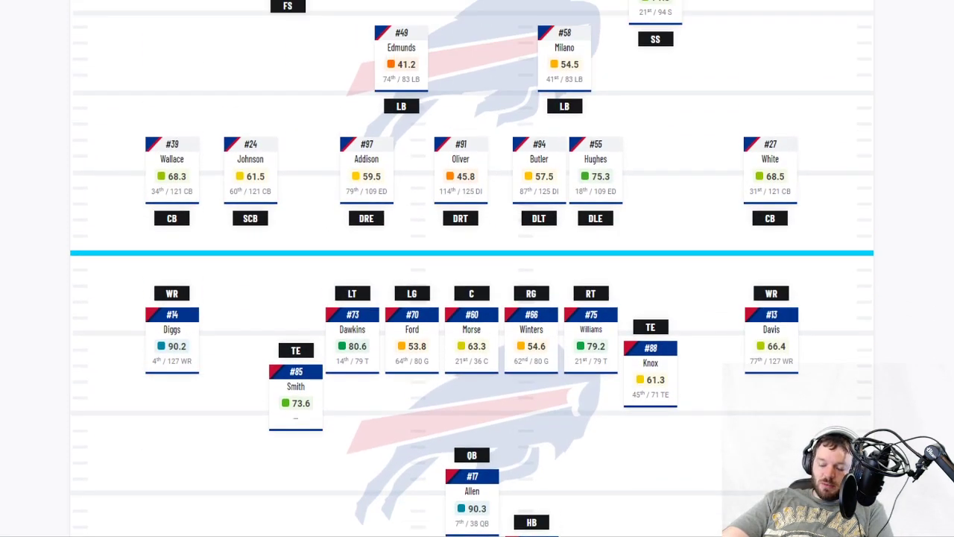
scroll(472, 268, "down", 2)
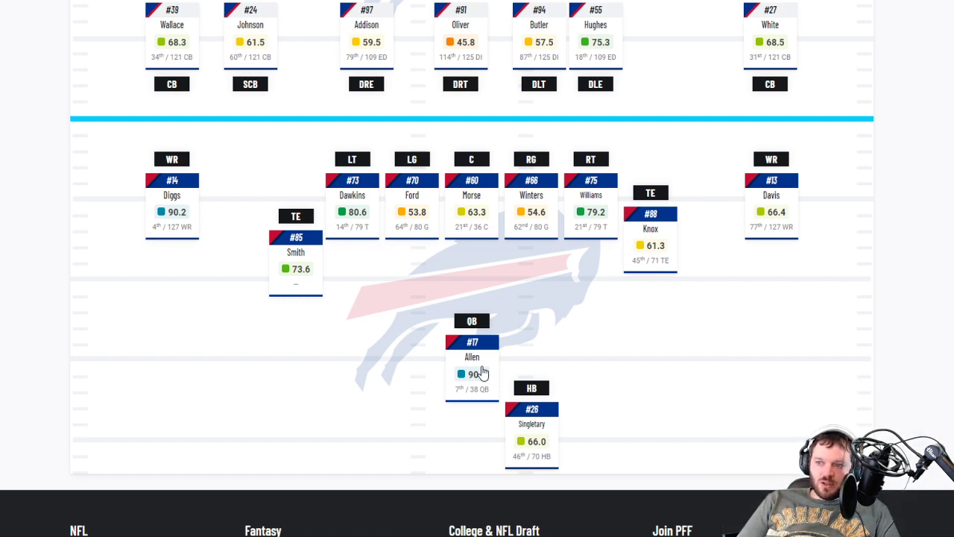
scroll(481, 372, "up", 3)
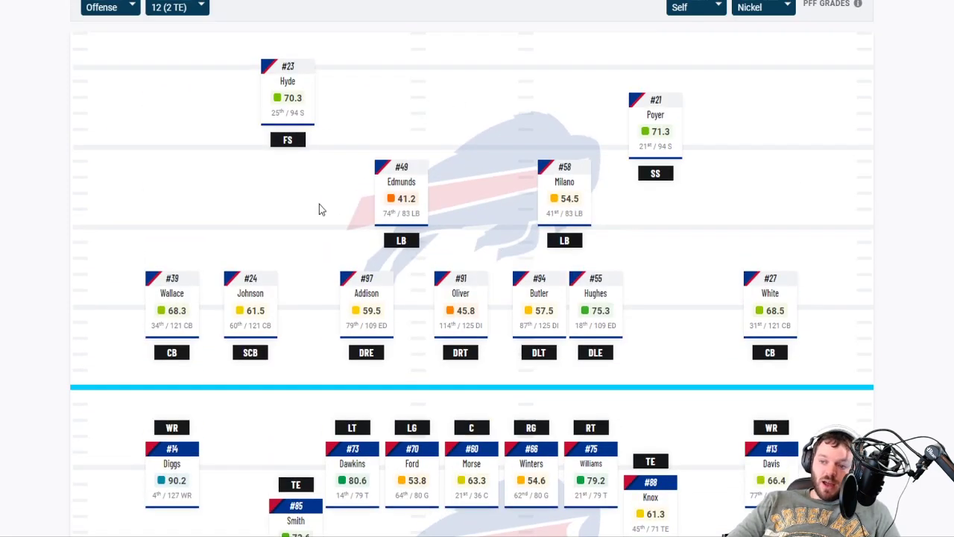
scroll(351, 277, "down", 1)
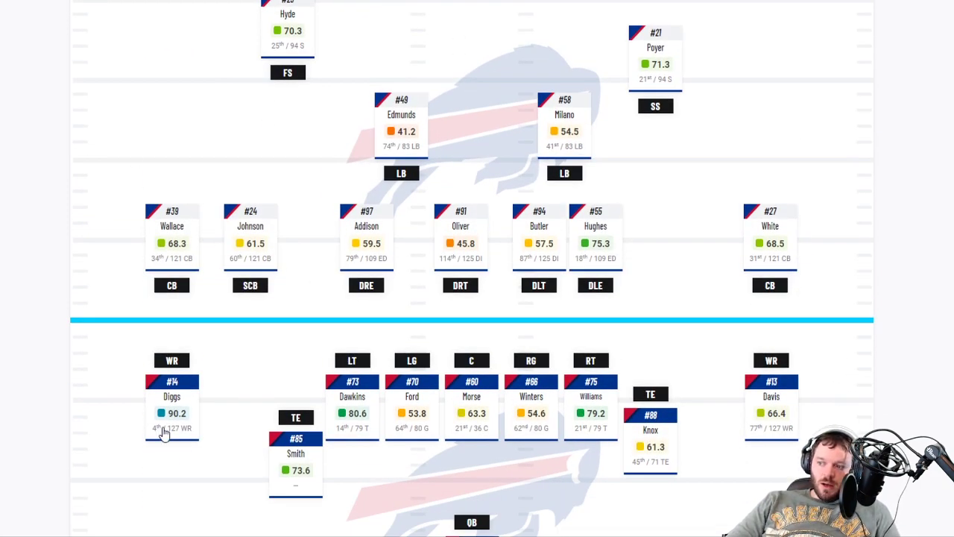
scroll(164, 432, "down", 1)
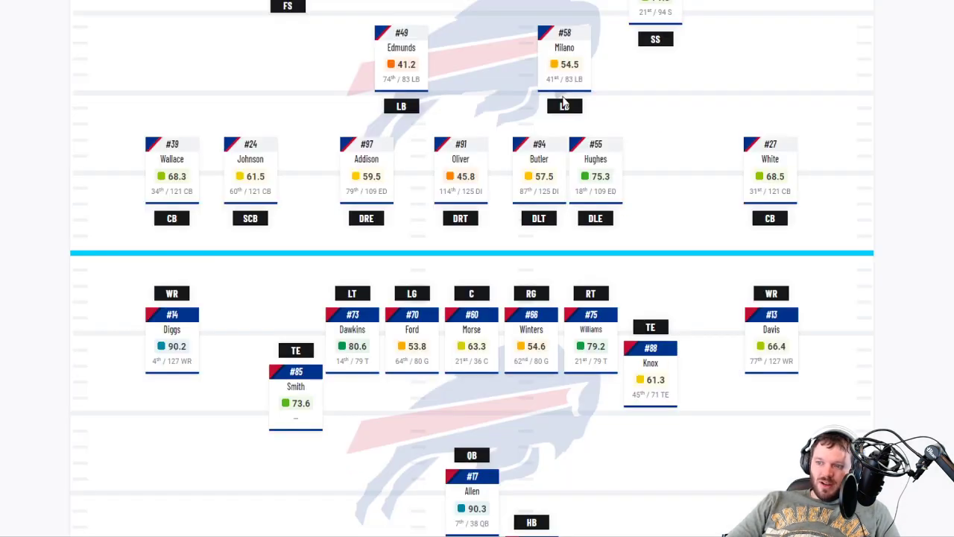
- Review the rest of the Bills' lineup grades and examine the offensive skill-position grades on their PFF roster
scroll(308, 173, "down", 1)
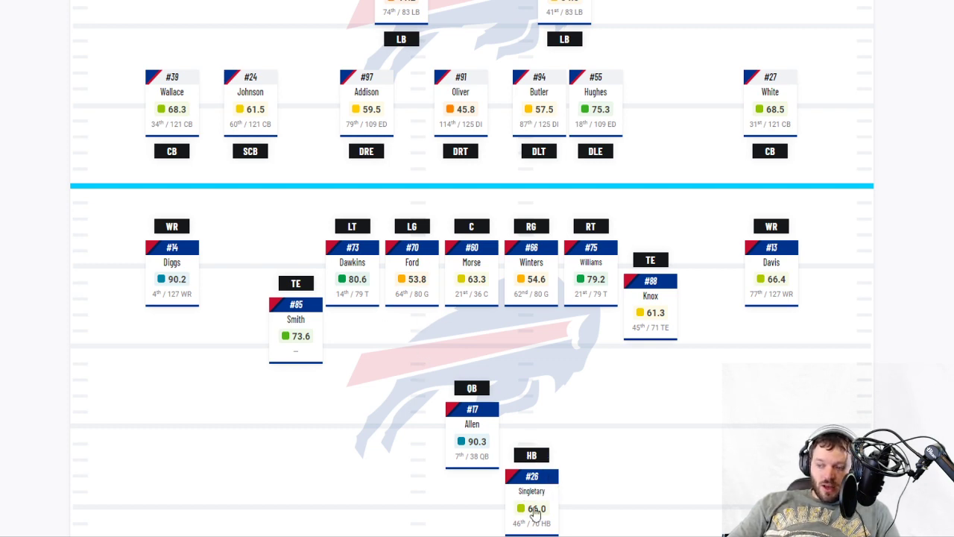
scroll(414, 125, "up", 3)
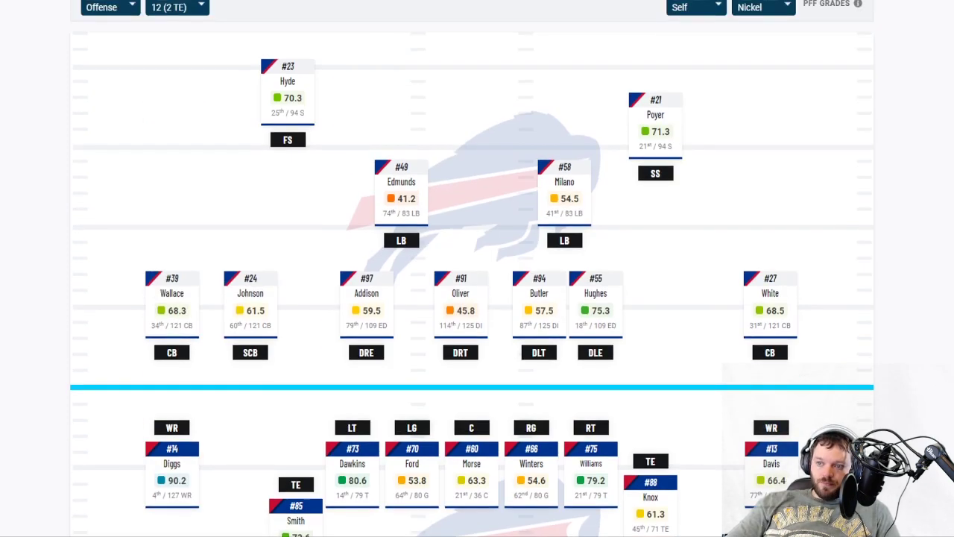
key("alt+Left")
scroll(41, 200, "down", 3)
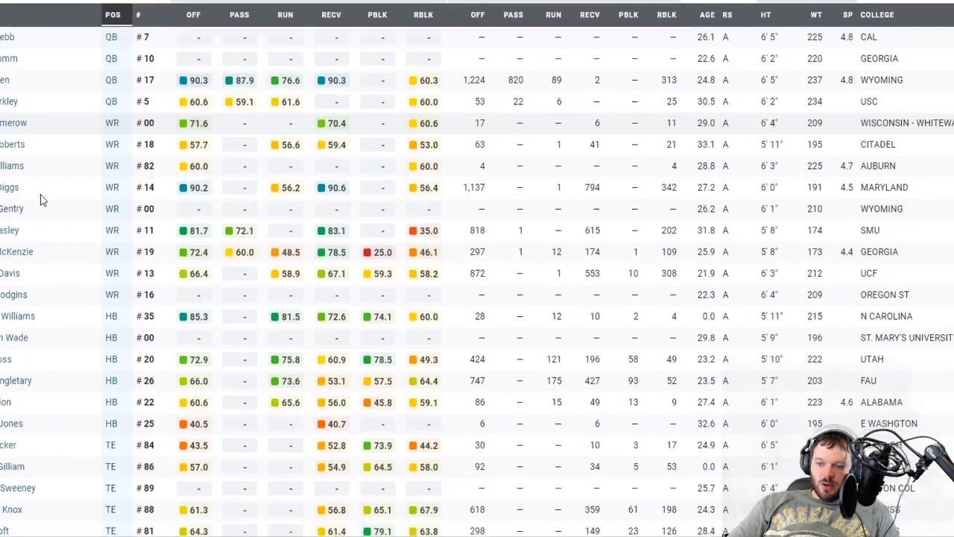
scroll(41, 199, "down", 1)
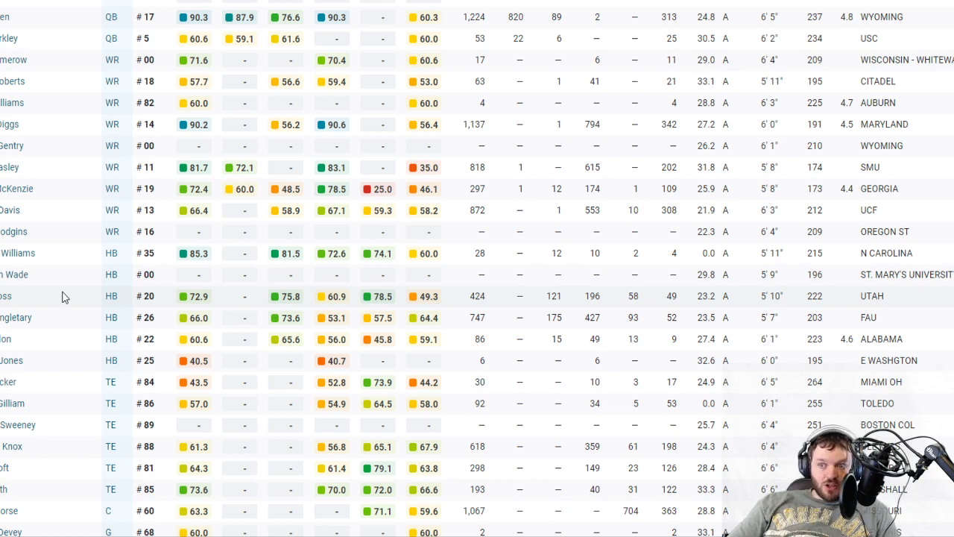
scroll(64, 296, "up", 4)
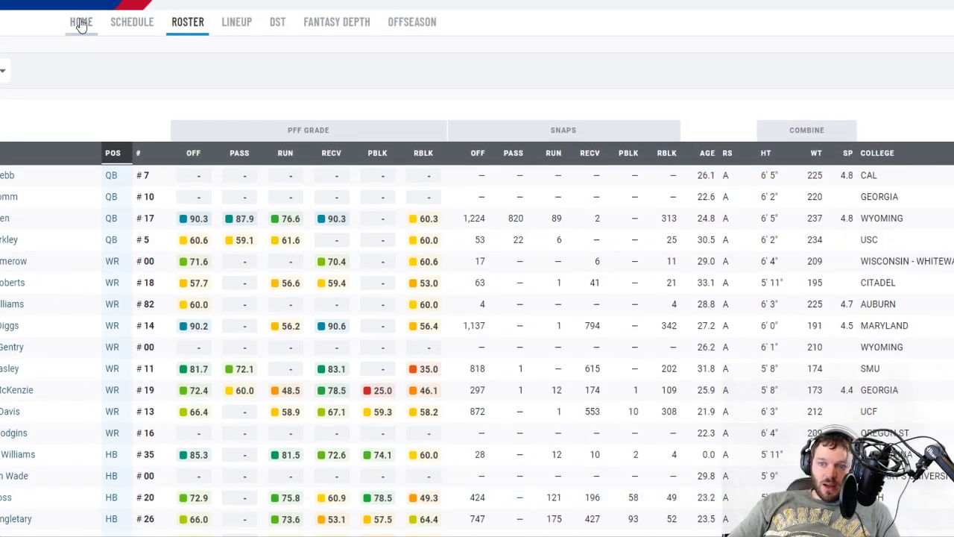
- Reopen the Bills' roster from the team page, examine the offensive line grades and check guard Cody Ford's player card
left_click(81, 25)
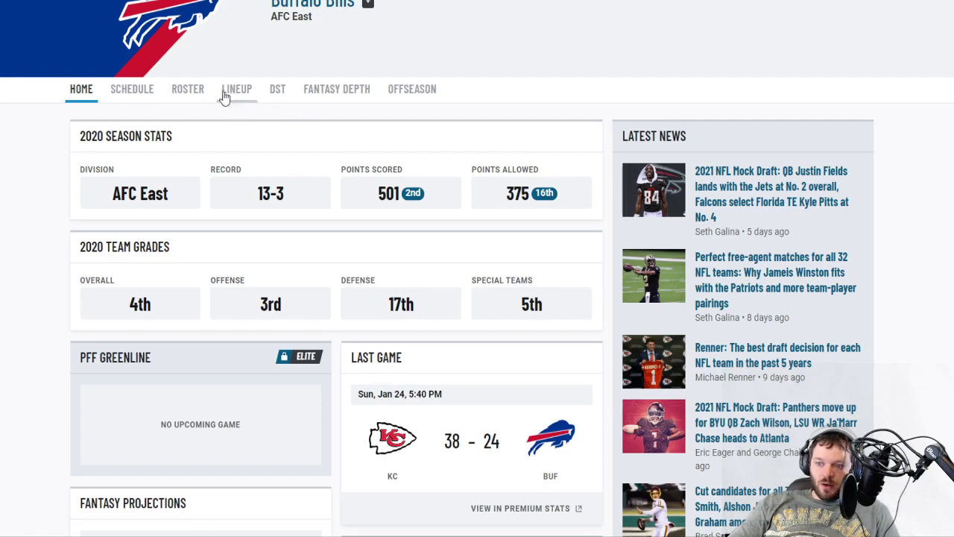
left_click(187, 88)
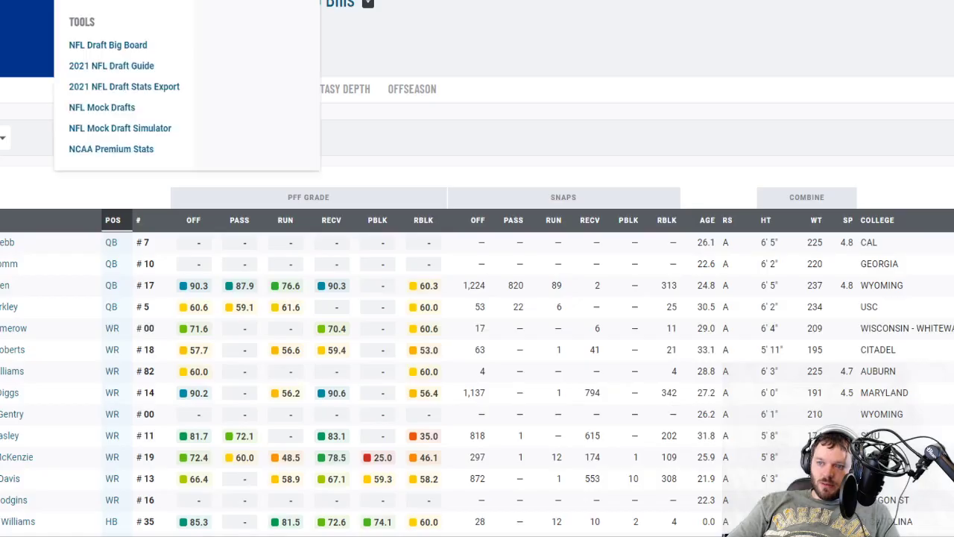
scroll(363, 399, "down", 7)
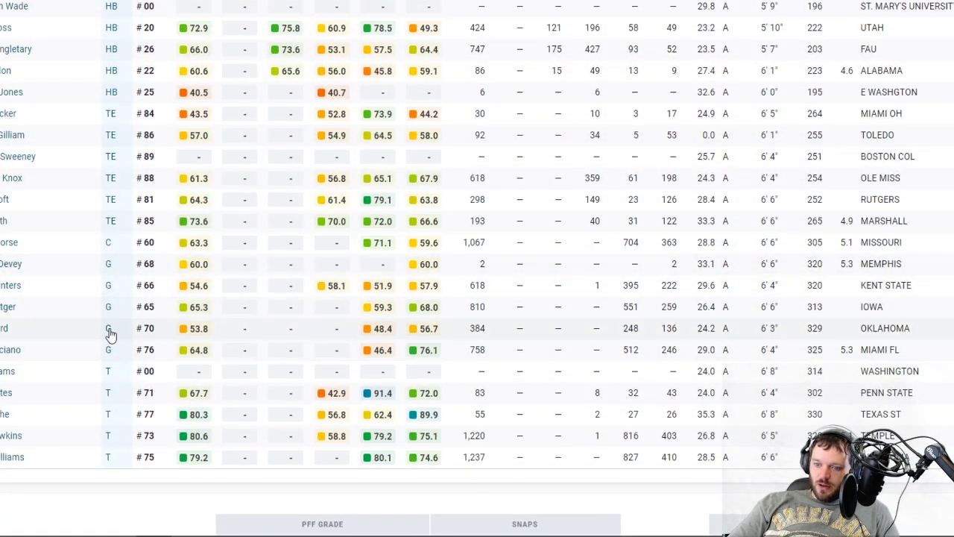
left_click(33, 327)
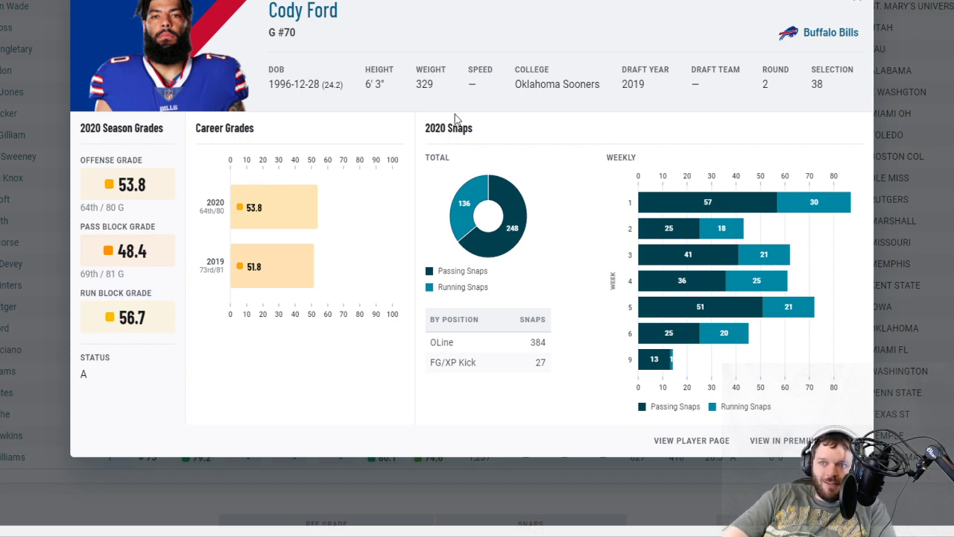
key("Escape")
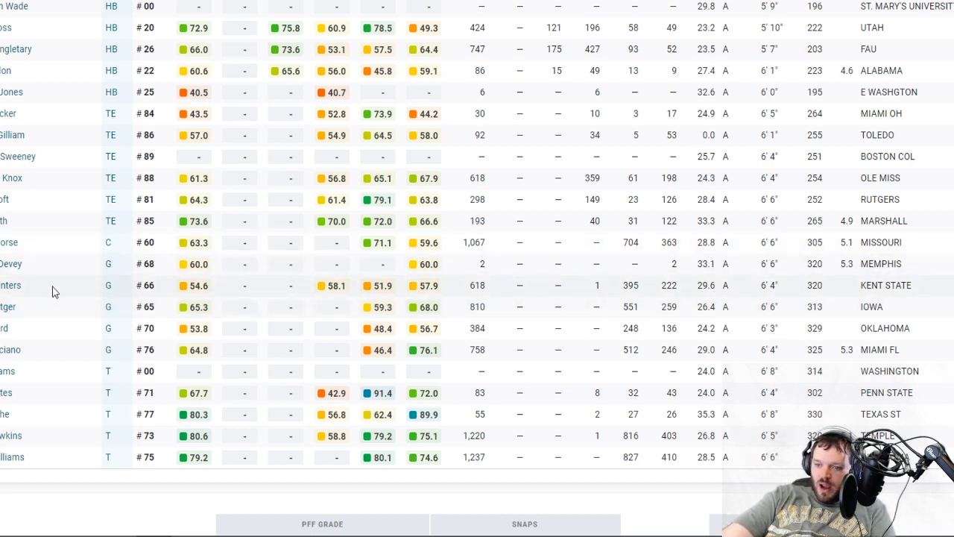
- Switch back to the mock draft and select Alijah Vera-Tucker for the Bills at pick 30
key("alt+Tab")
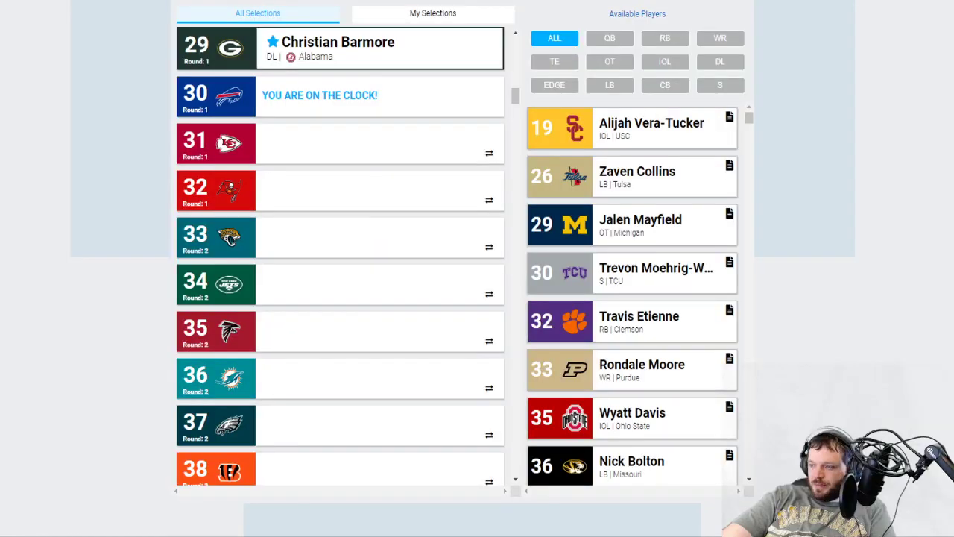
left_click(686, 143)
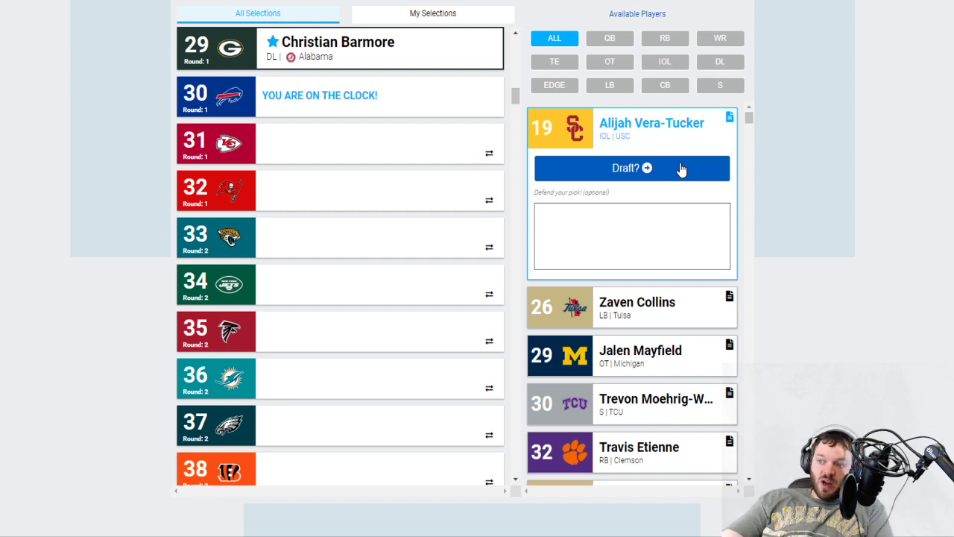
left_click(680, 169)
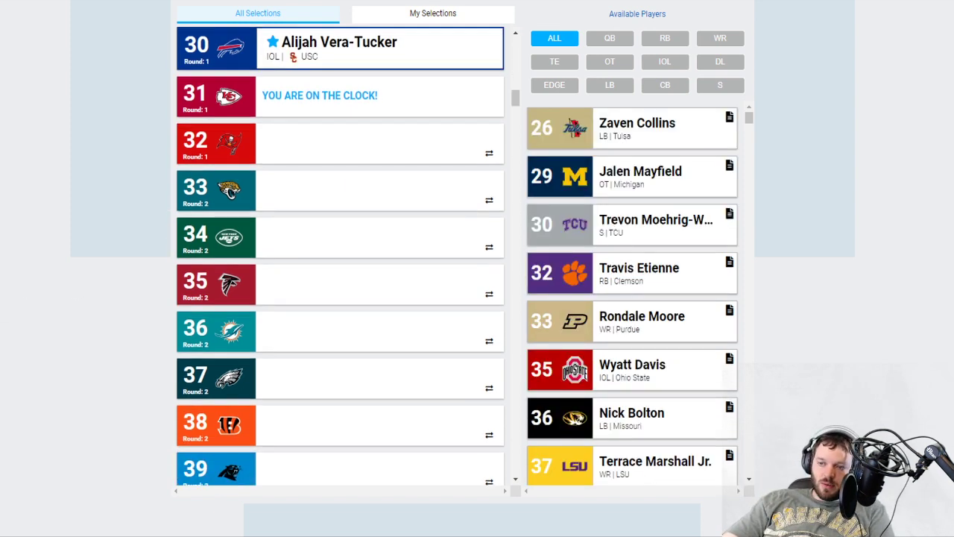